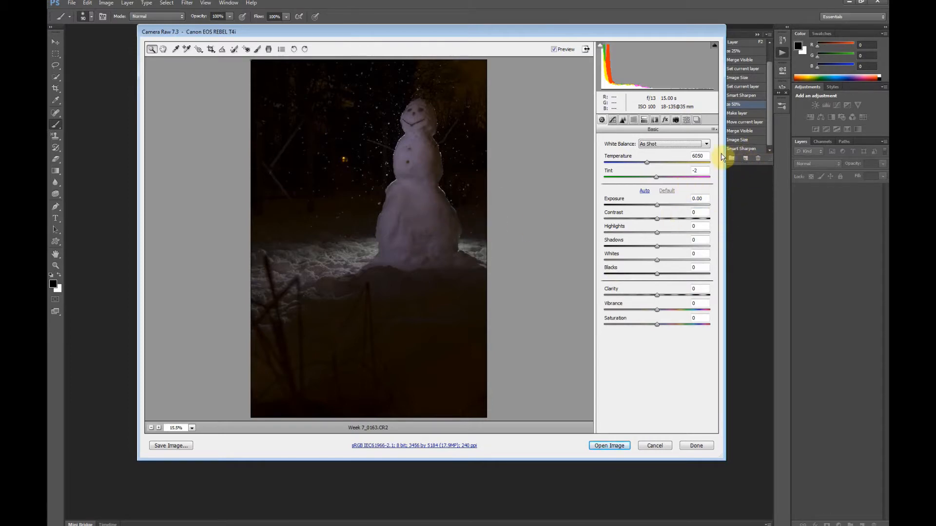
Adjust the raw photo's white balance to a Temperature of 5450 and a Tint of -40.
drag(658, 179, 660, 182)
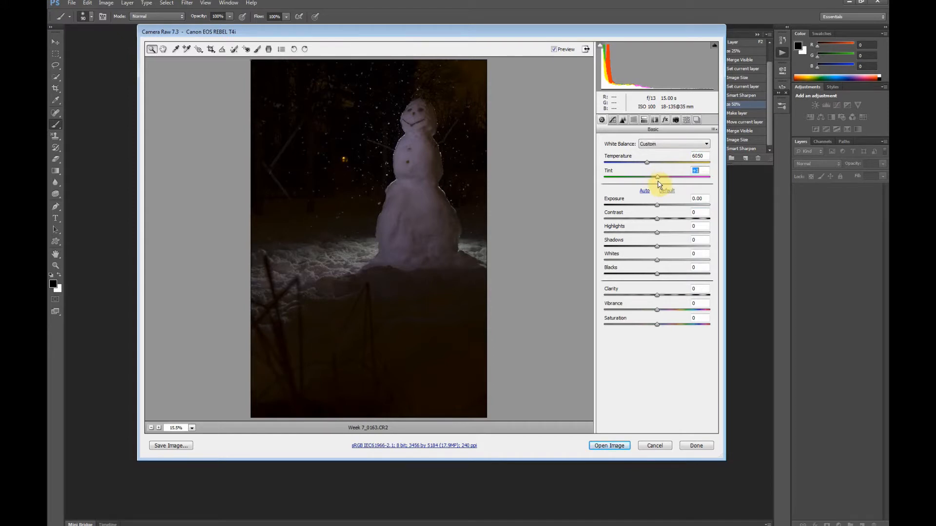
drag(658, 184, 637, 192)
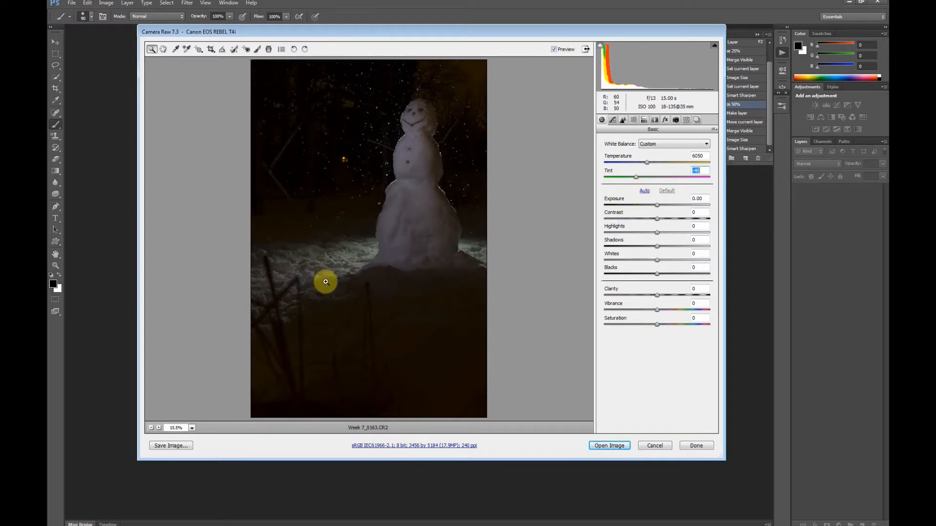
click(341, 229)
click(342, 229)
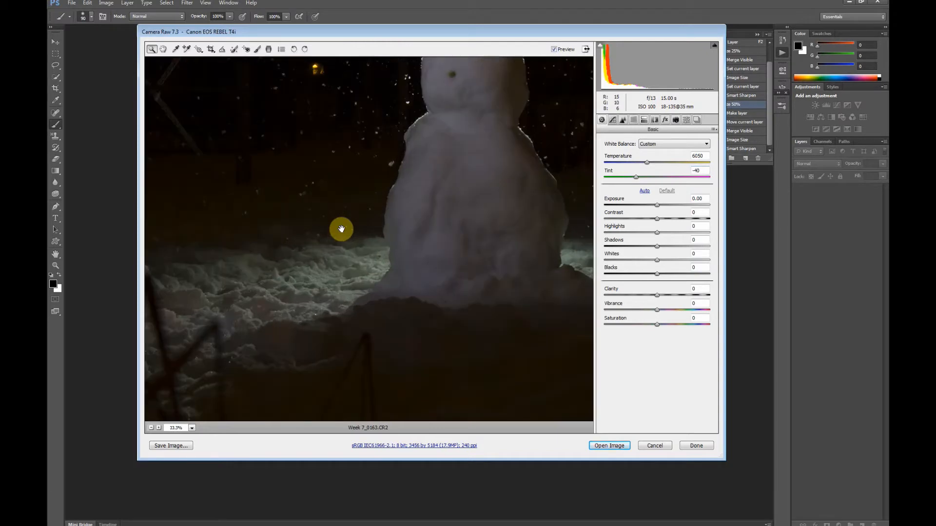
click(341, 229)
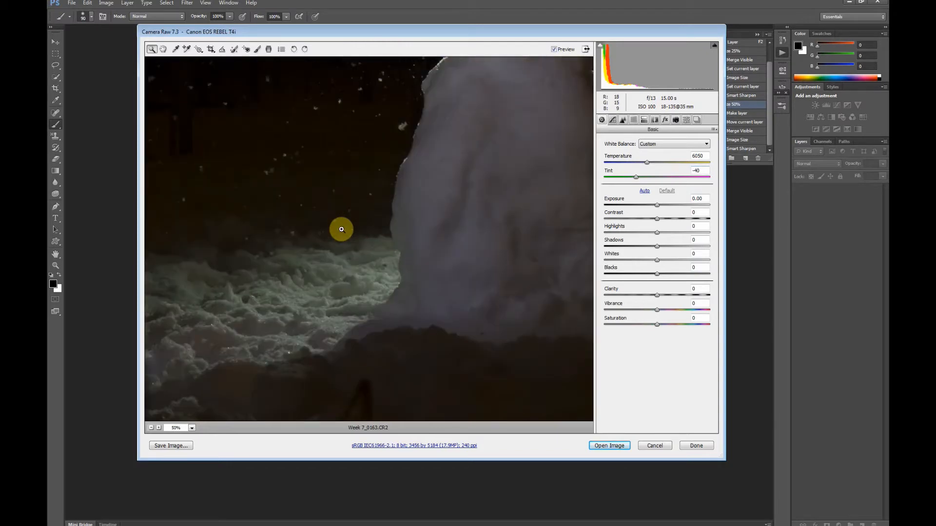
drag(428, 229, 346, 402)
drag(437, 178, 439, 261)
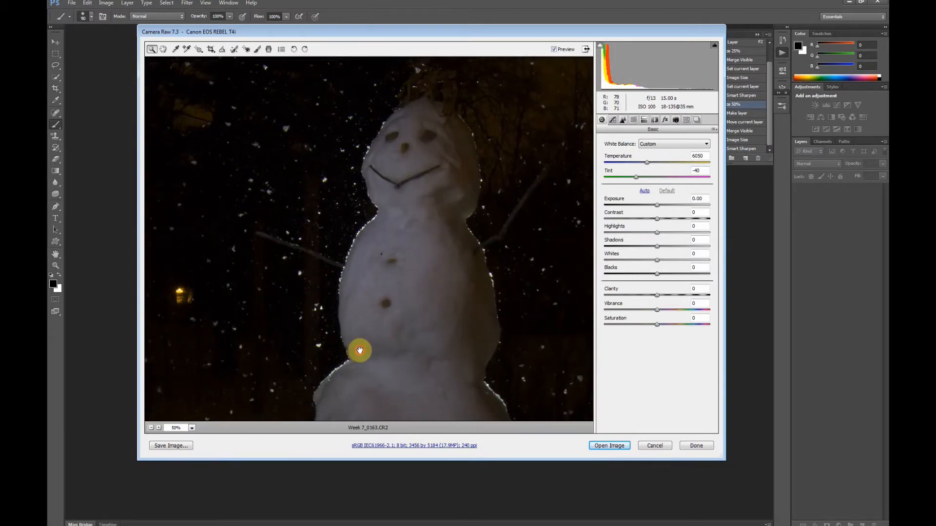
drag(369, 344, 361, 247)
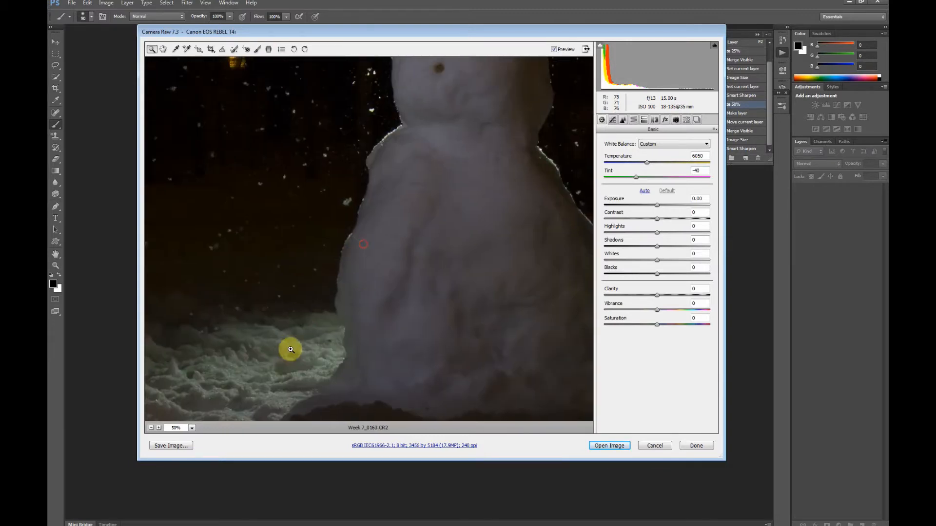
drag(452, 190, 471, 344)
drag(648, 163, 646, 163)
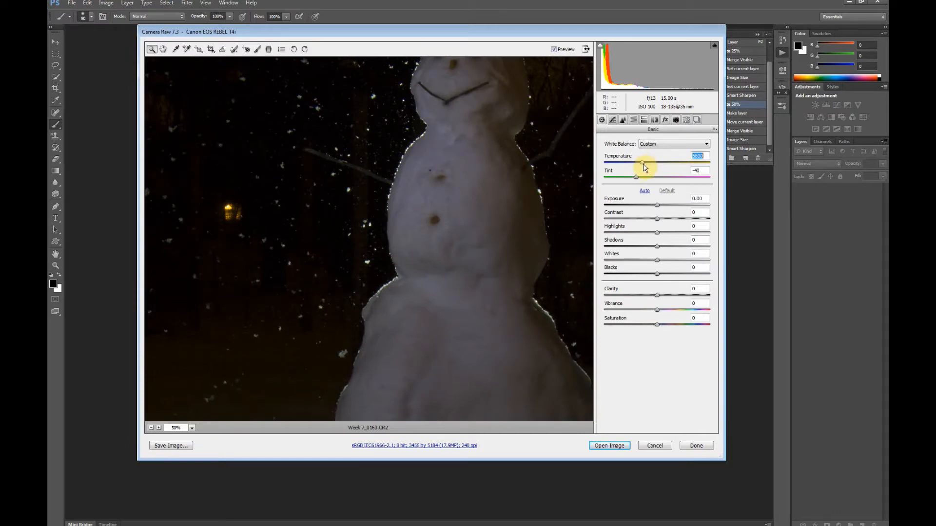
drag(643, 165, 641, 163)
Examine the snowman, the lit snow and the dark background at several magnifications to judge the white balance.
drag(441, 260, 444, 202)
drag(403, 320, 406, 199)
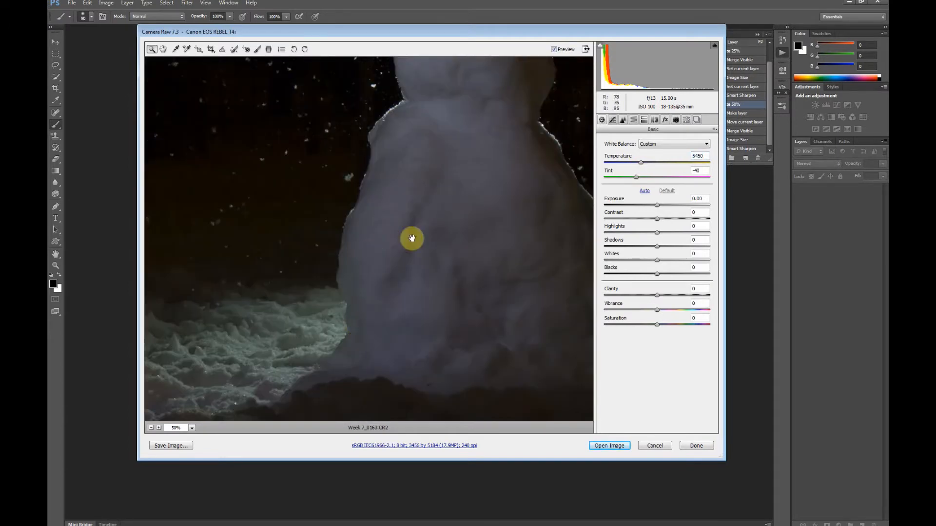
drag(463, 178, 369, 311)
drag(395, 195, 387, 314)
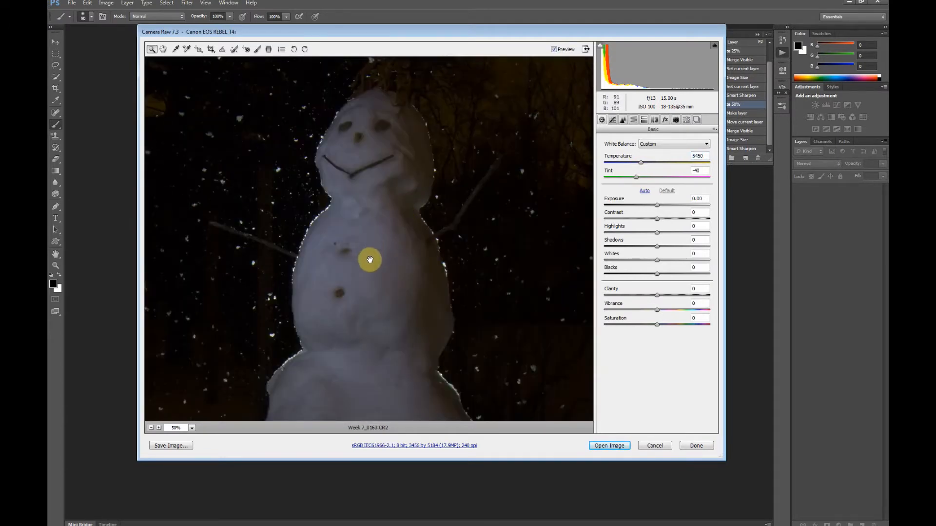
drag(403, 215, 458, 164)
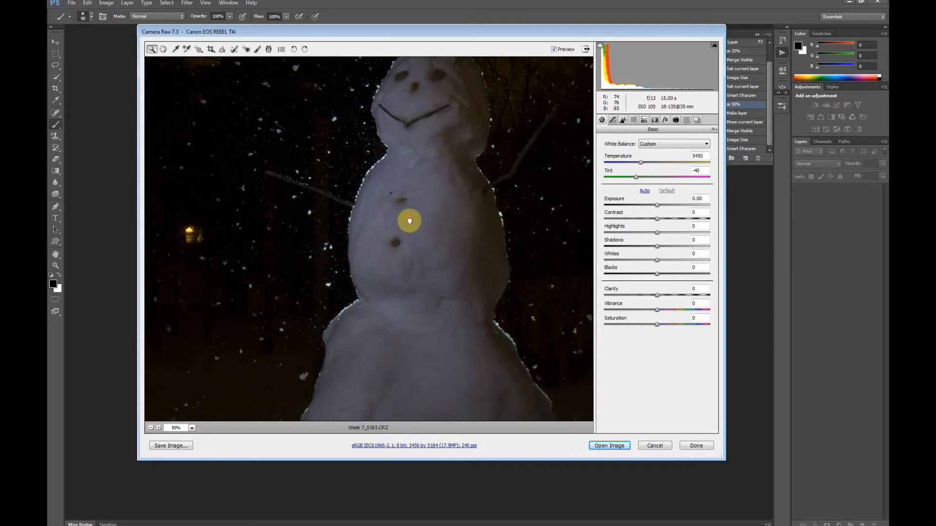
drag(409, 221, 427, 149)
mouse_move(395, 301)
mouse_down()
mouse_move(375, 240)
mouse_move(383, 233)
mouse_move(416, 276)
mouse_move(459, 196)
mouse_move(424, 294)
mouse_up()
drag(444, 193, 431, 237)
drag(425, 166, 517, 280)
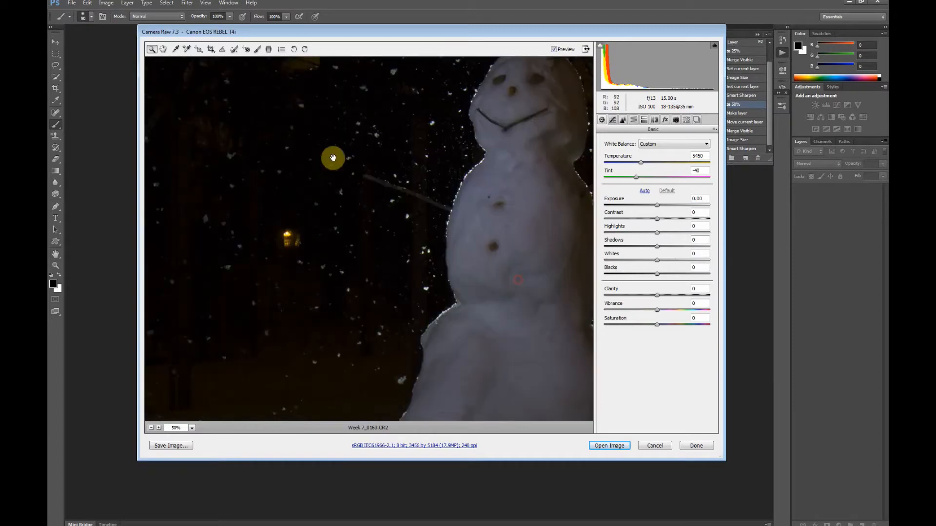
drag(333, 158, 431, 223)
key(ctrl+minus)
key(ctrl+minus)
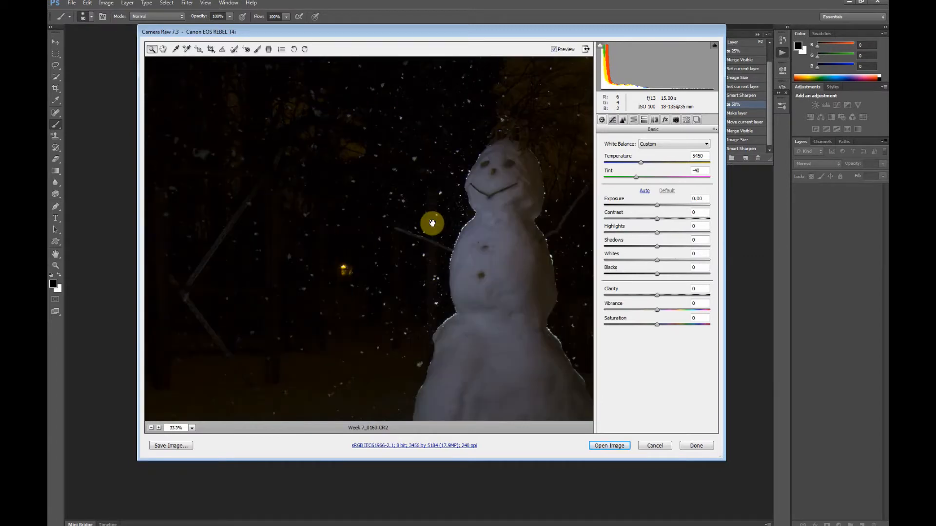
key(ctrl+minus)
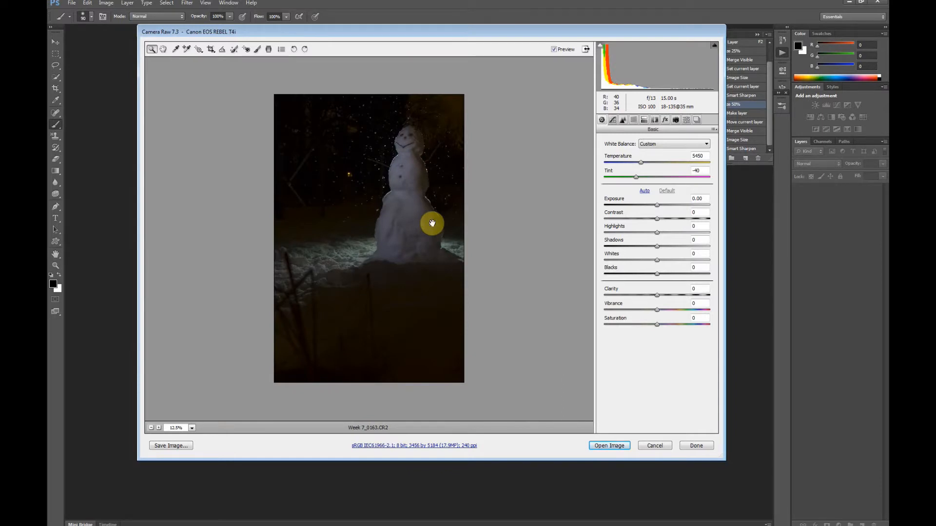
key(ctrl+plus)
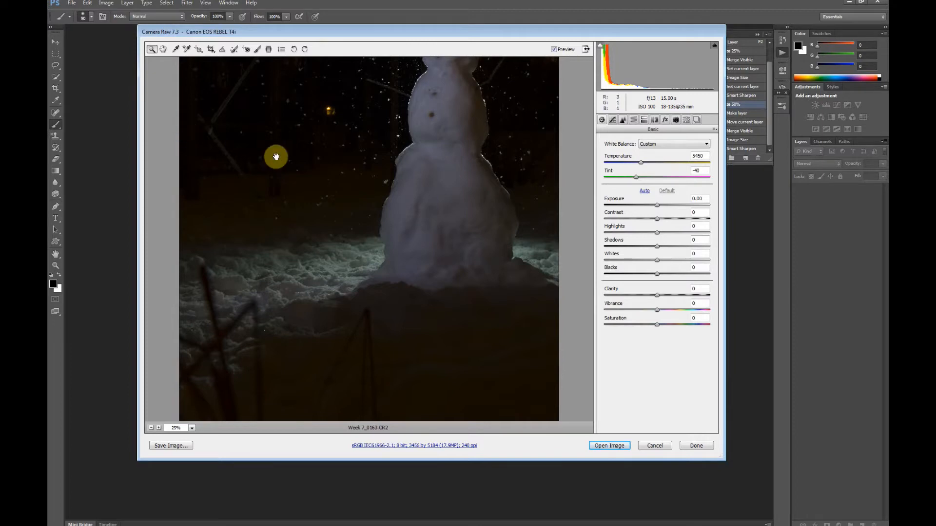
drag(206, 131, 314, 282)
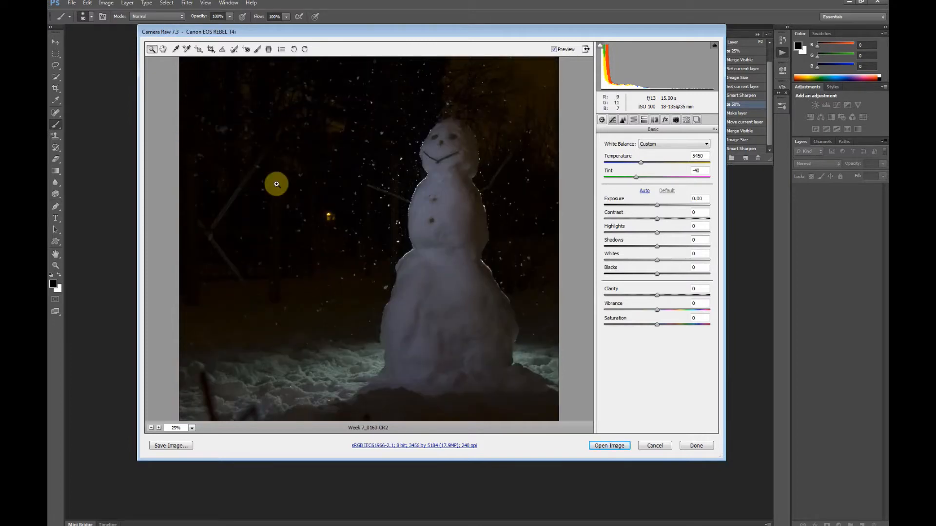
drag(404, 299, 341, 167)
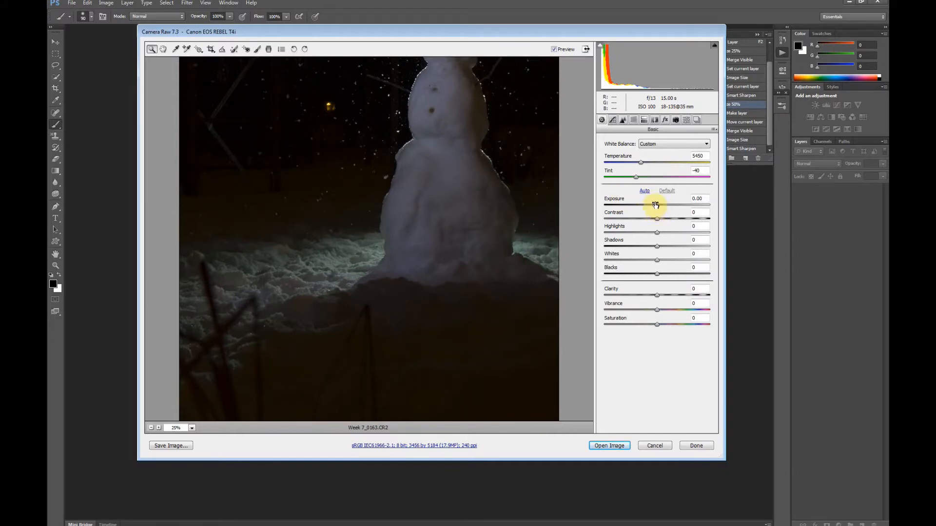
Lower the photo's Exposure to -0.95 and raise the Highlights to +88.
drag(653, 202, 648, 205)
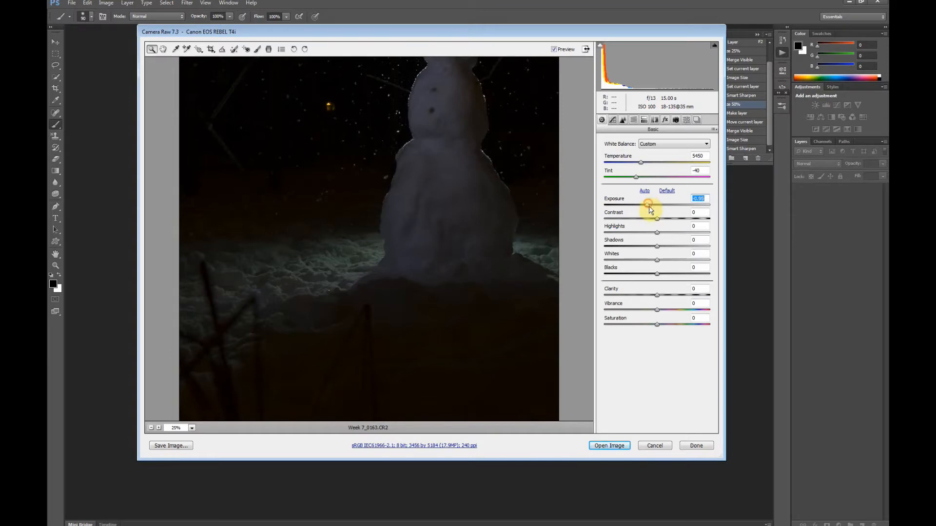
drag(502, 228, 508, 312)
drag(380, 334, 459, 278)
drag(447, 324, 501, 193)
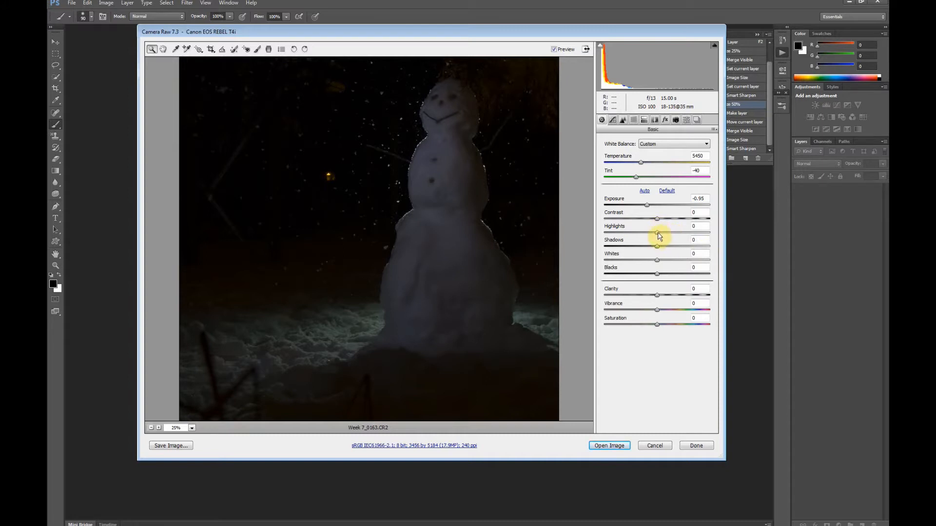
drag(658, 236, 690, 242)
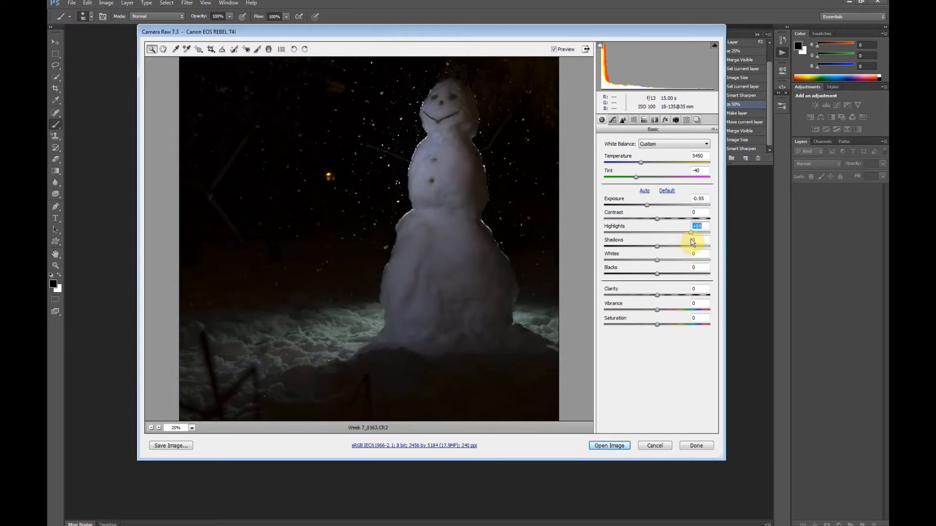
drag(694, 242, 706, 246)
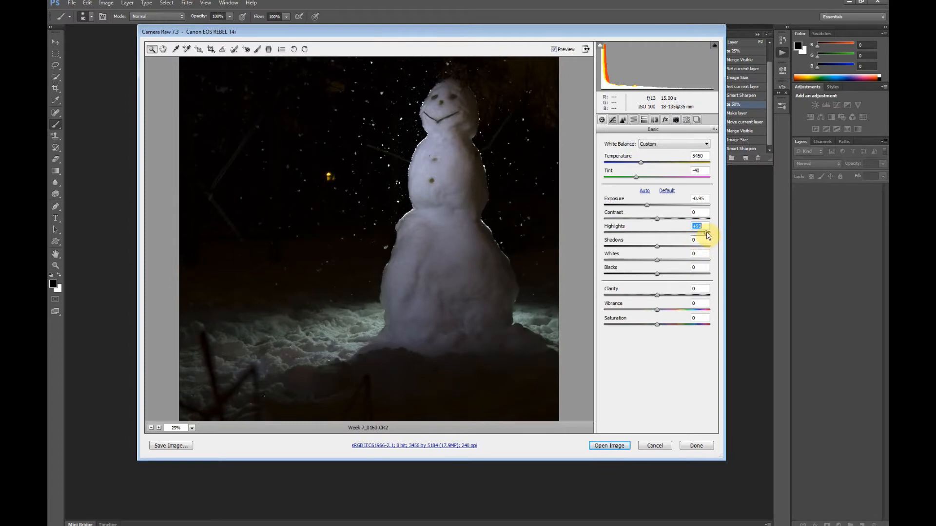
drag(706, 232, 702, 234)
Check the snowman's body up close and raise the photo's Whites to +12.
click(480, 158)
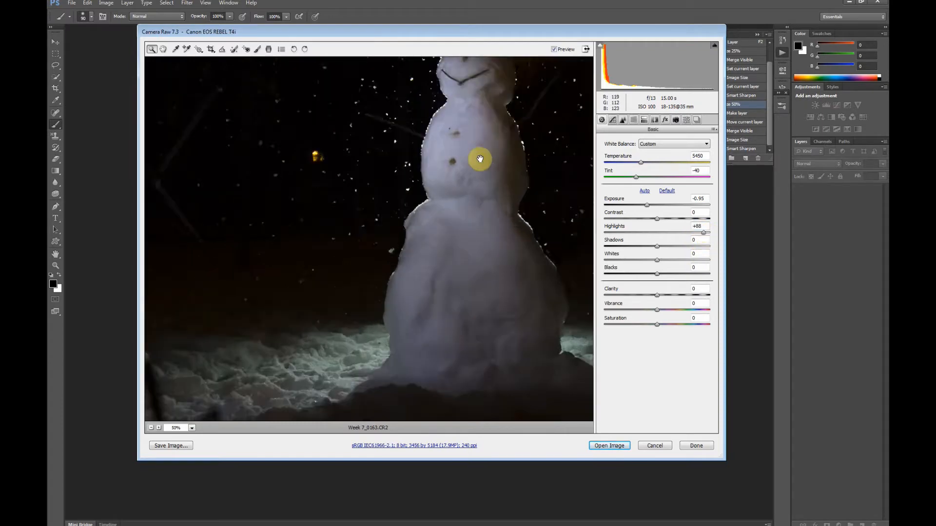
click(480, 159)
click(480, 159)
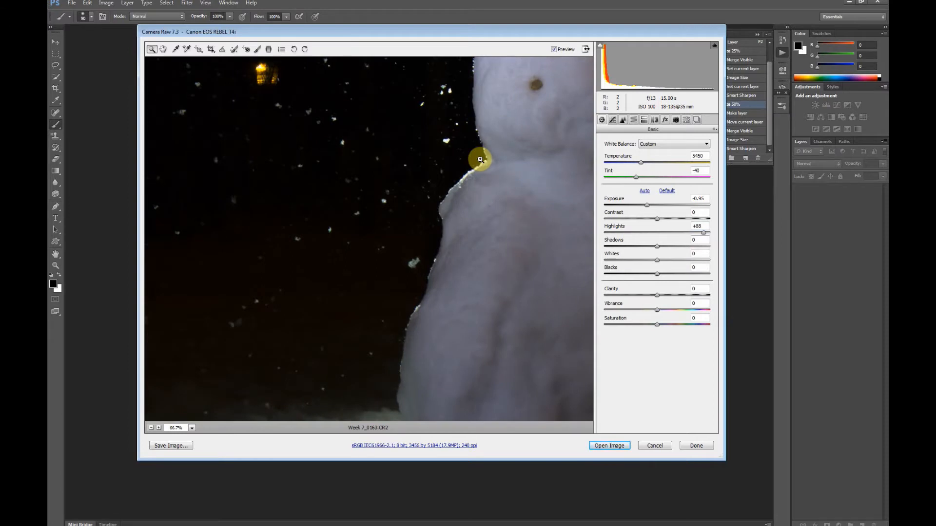
drag(507, 190, 284, 311)
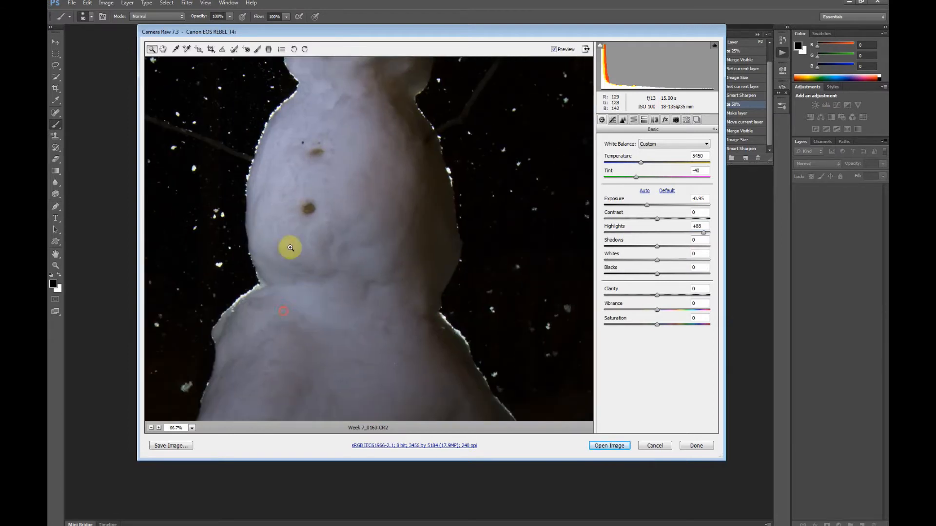
click(176, 49)
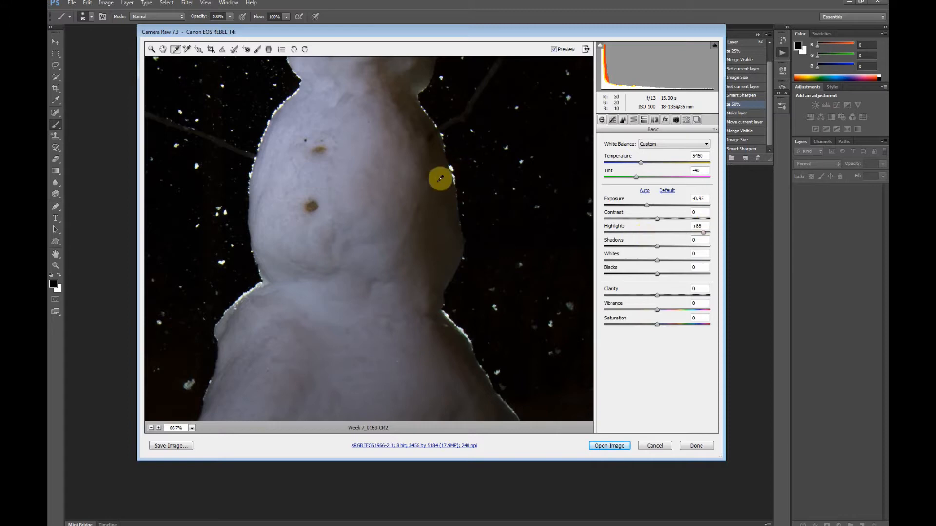
key(ctrl+minus)
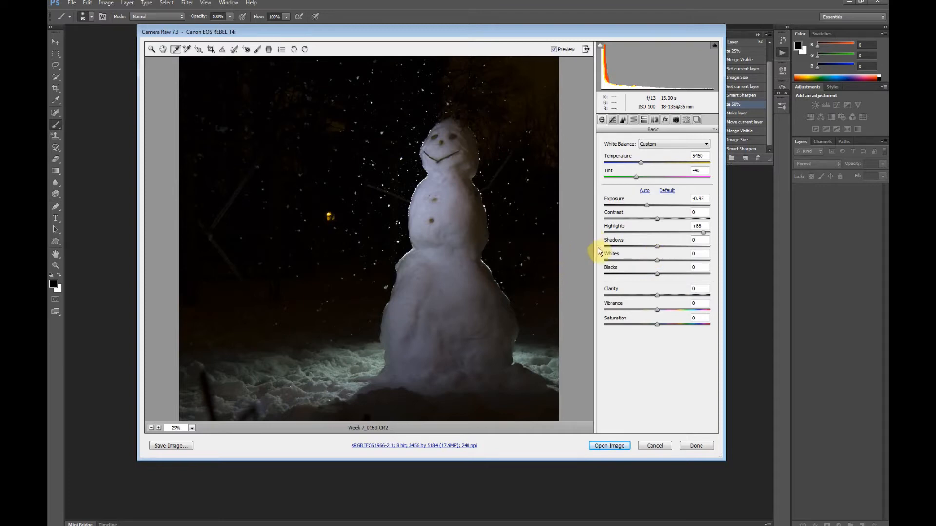
drag(655, 261, 664, 261)
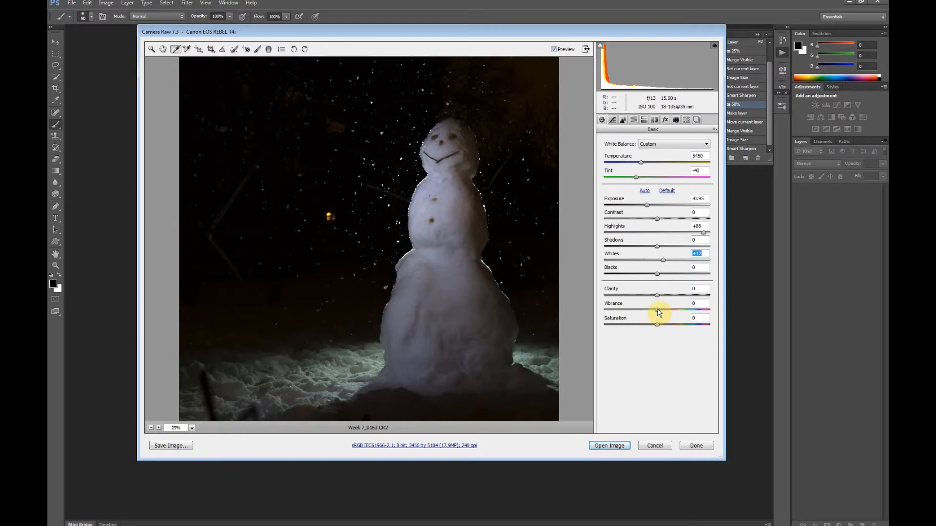
Reduce the photo's Vibrance to -60.
drag(659, 312, 639, 314)
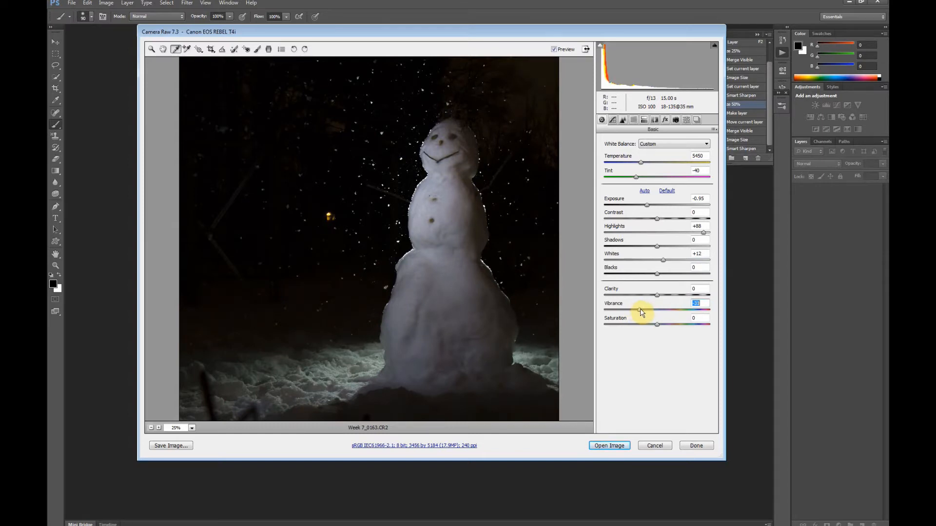
drag(640, 309, 629, 311)
drag(626, 313, 626, 314)
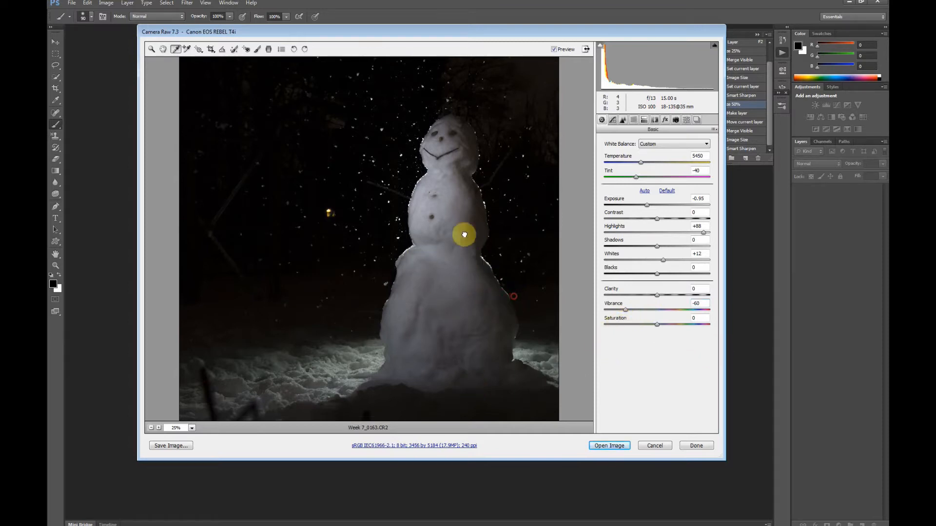
Review the whole snowman and open the adjusted raw photo for editing in Photoshop.
drag(464, 234, 490, 366)
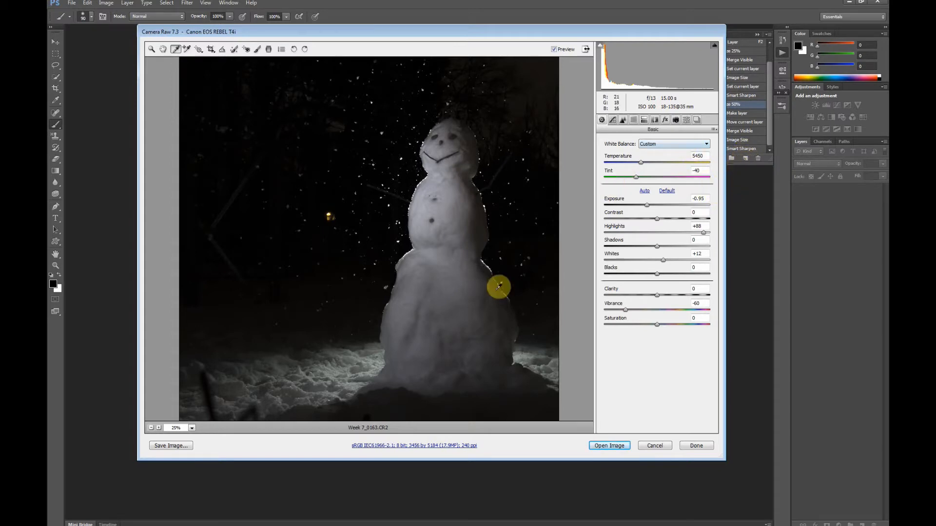
click(422, 144)
drag(457, 335, 461, 199)
drag(476, 163, 457, 366)
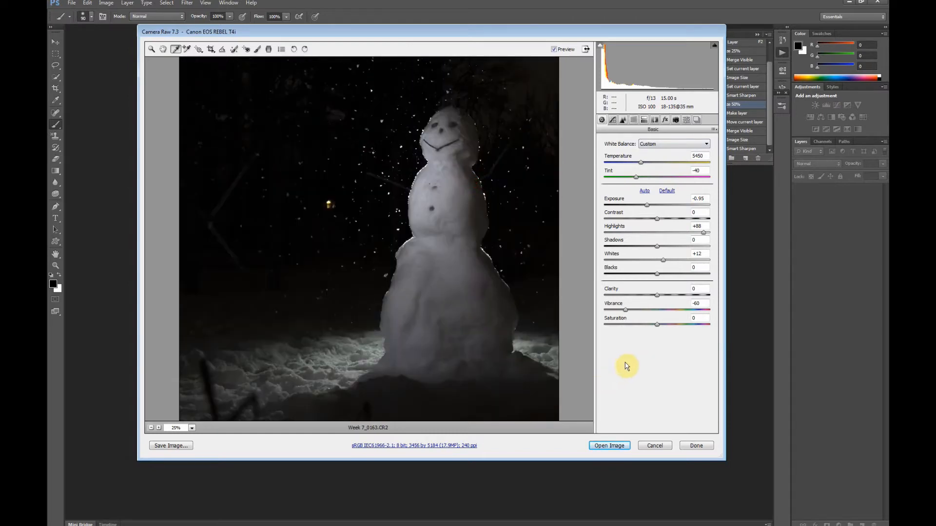
click(628, 448)
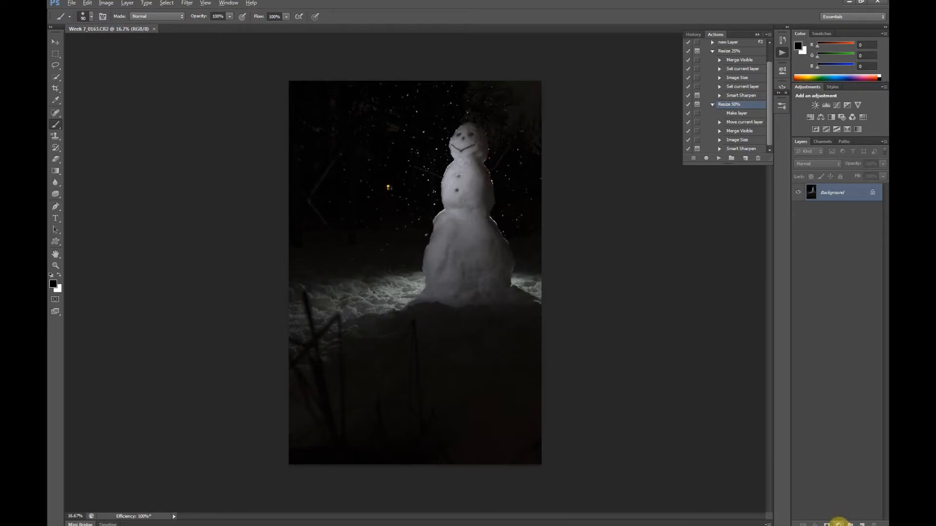
Add a Curves adjustment layer named "Lighten" above the Background layer.
click(838, 524)
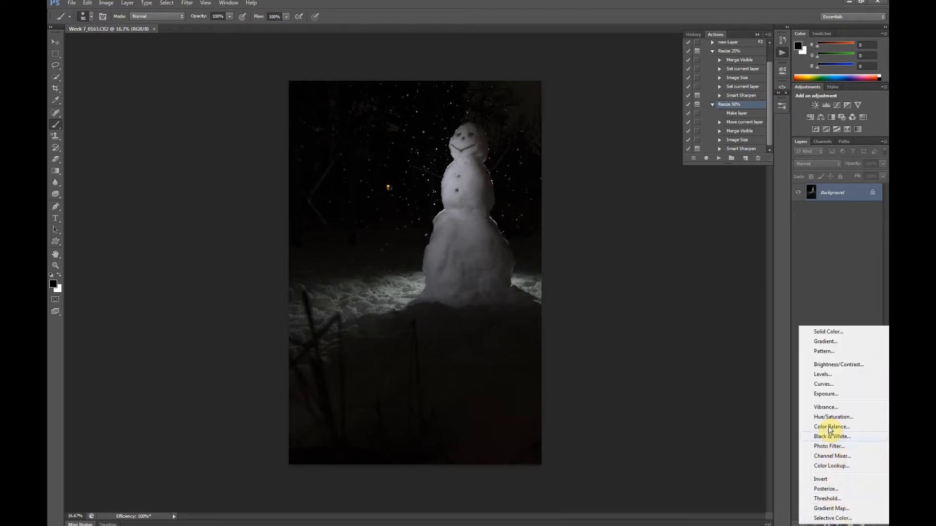
alt+click(834, 385)
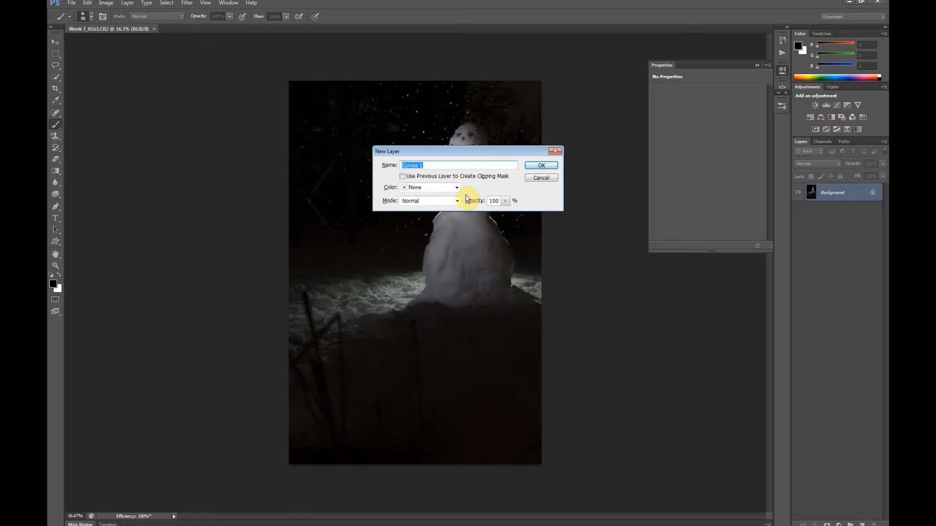
text(Lighten)
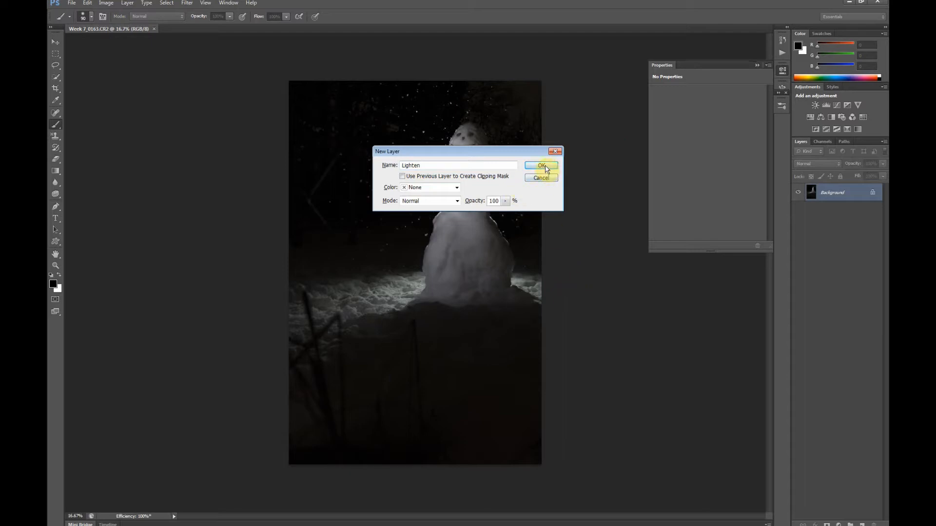
click(550, 168)
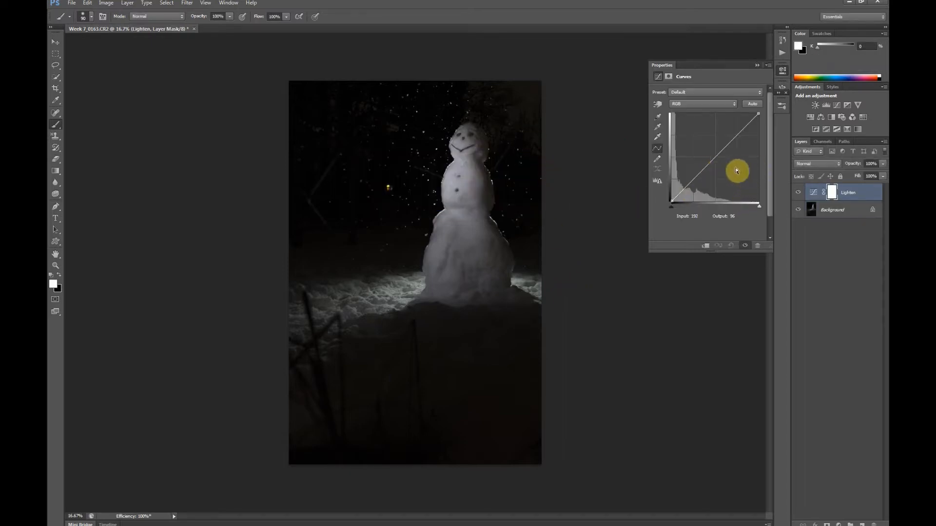
Set the Lighten layer's blend mode to Screen and invert its layer mask to black.
click(837, 163)
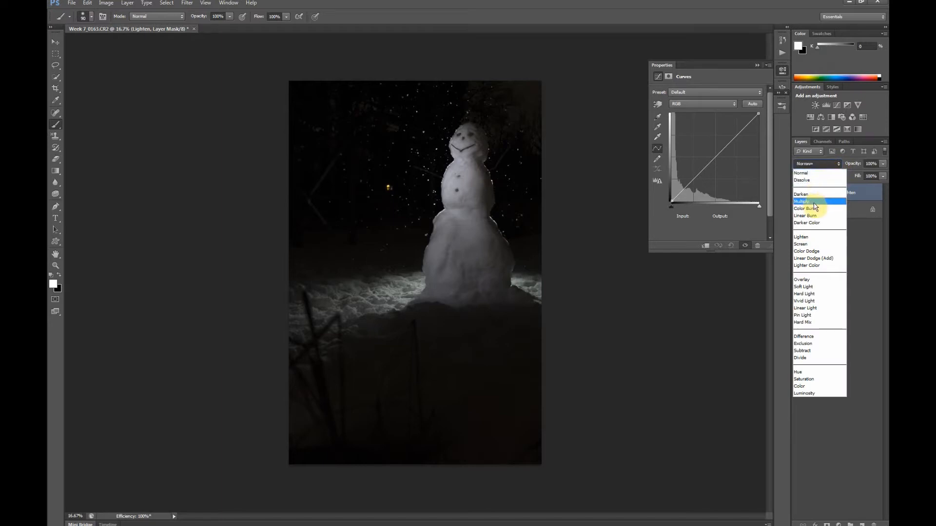
click(810, 245)
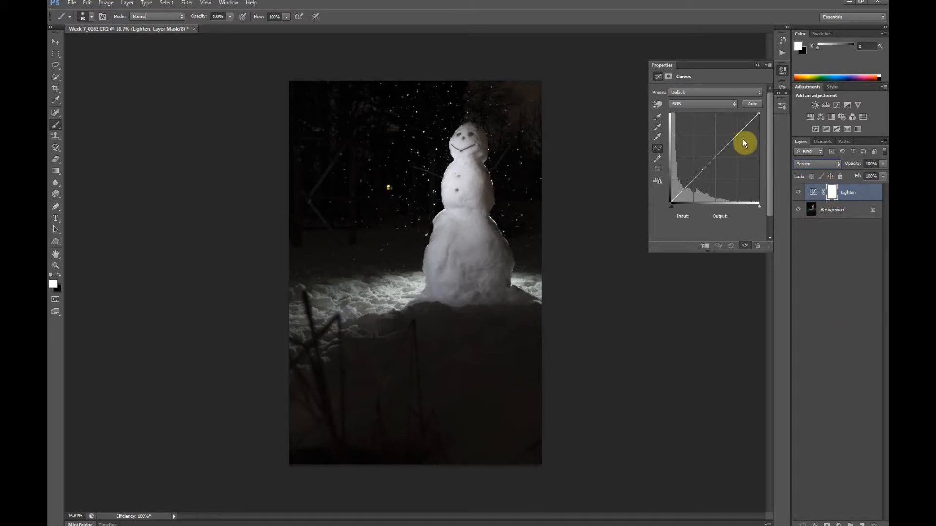
click(668, 76)
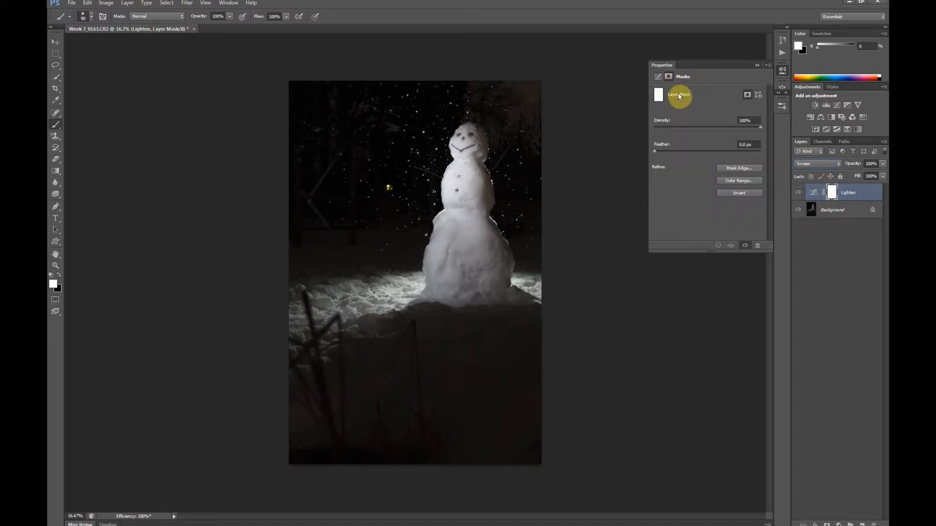
click(739, 193)
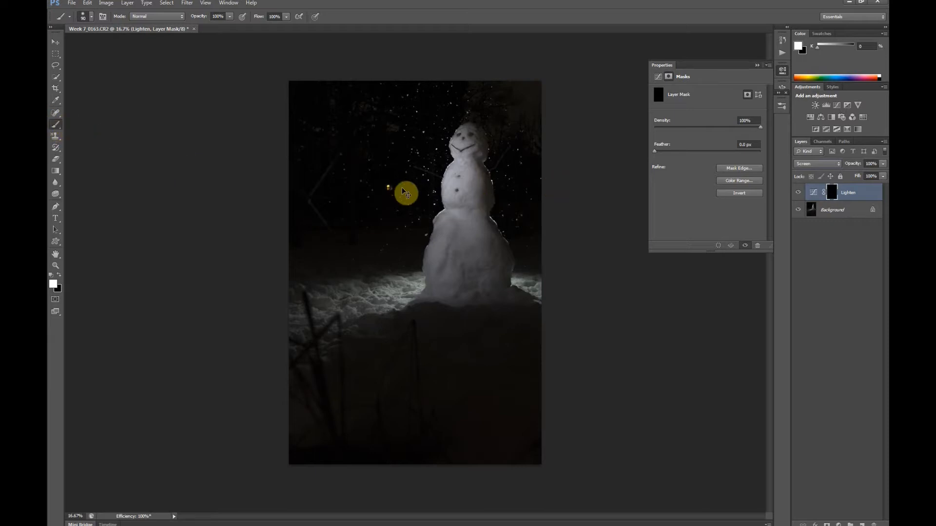
Check the brush's Transfer settings and paint white with the size 90 brush on the Lighten mask over the snowman head's shaded side.
key(ctrl+plus)
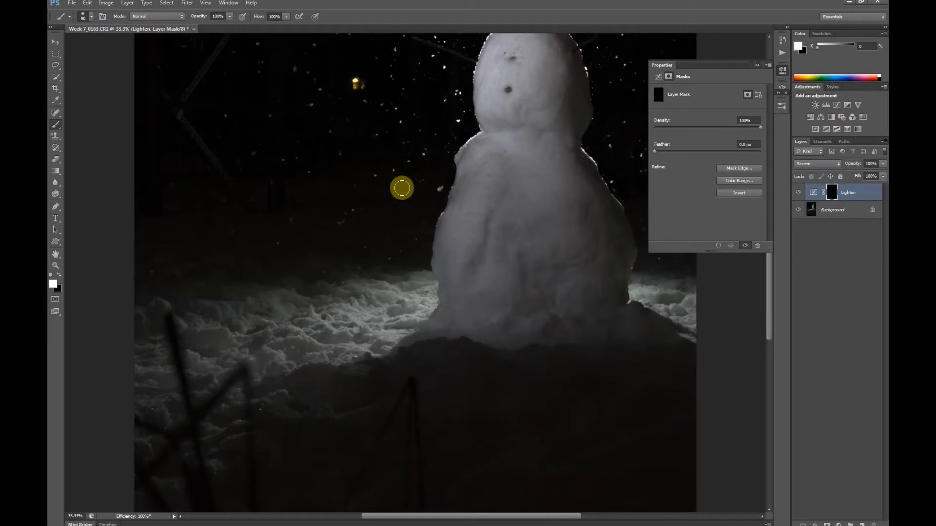
key(ctrl+plus)
drag(595, 115, 539, 282)
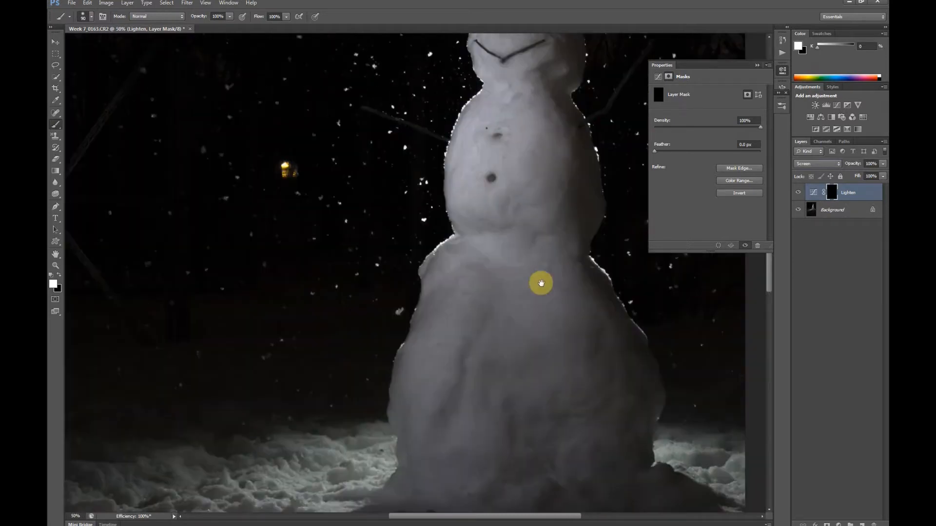
key(F5)
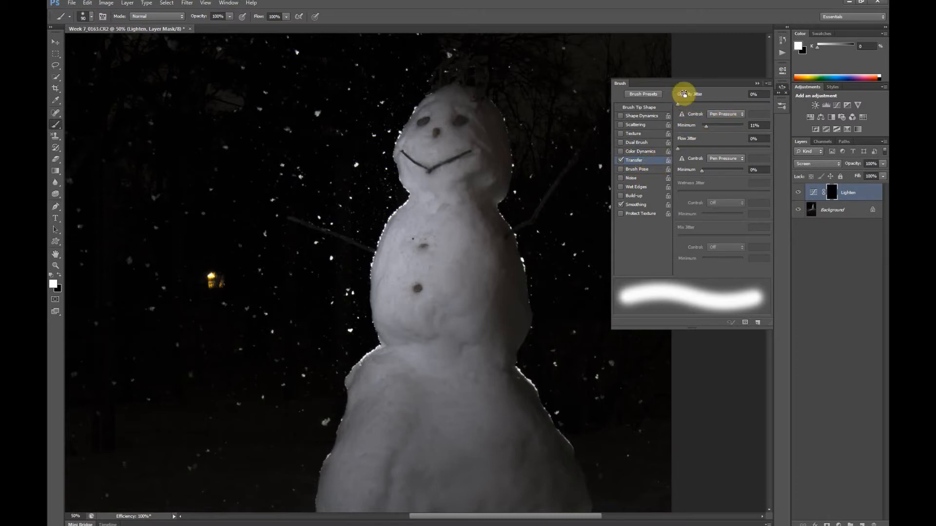
click(757, 84)
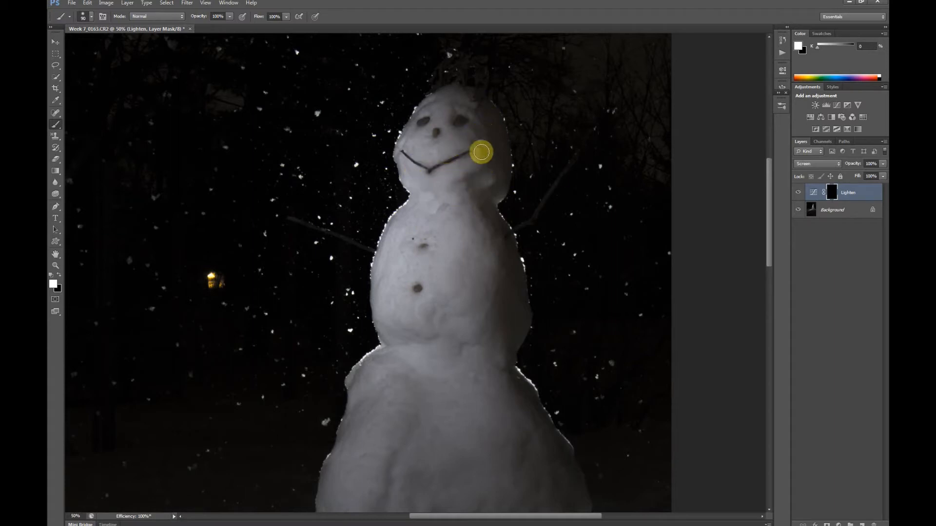
click(490, 115)
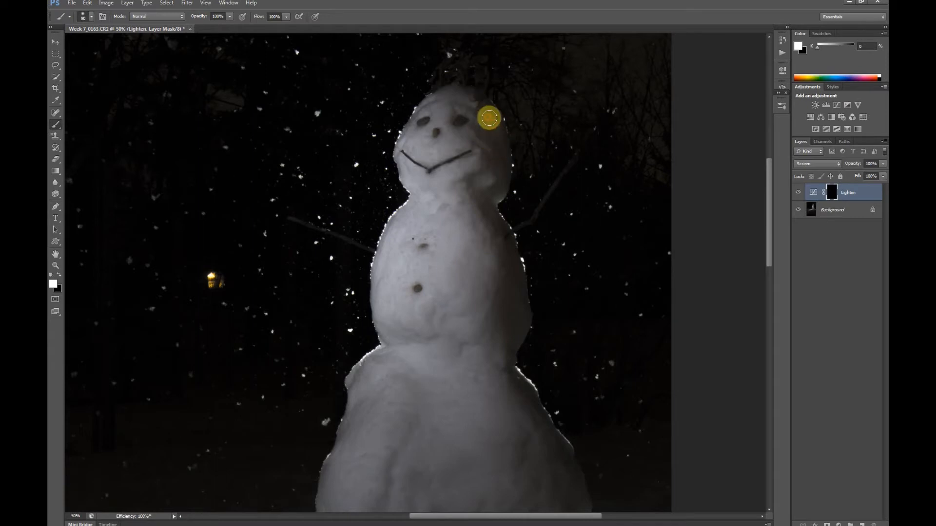
click(467, 113)
mouse_move(467, 113)
mouse_down()
mouse_move(497, 152)
mouse_move(501, 181)
mouse_up()
mouse_move(501, 143)
mouse_down()
mouse_move(480, 193)
mouse_move(494, 144)
mouse_move(480, 184)
mouse_move(490, 146)
mouse_move(453, 186)
mouse_move(497, 176)
mouse_move(492, 158)
mouse_move(485, 181)
mouse_move(504, 187)
mouse_move(499, 173)
mouse_move(477, 191)
mouse_move(470, 179)
mouse_move(489, 195)
mouse_move(502, 184)
mouse_move(512, 136)
mouse_move(501, 119)
mouse_move(502, 76)
mouse_up()
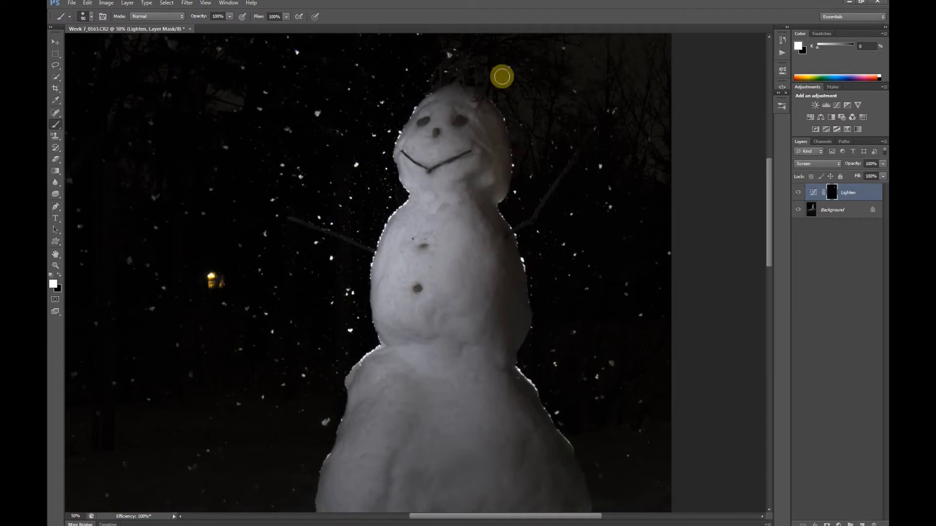
Set the brush size to 175 and lighten the shaded side of the head from the forehead down past the cheek.
key(])
key(])
key(])
key(])
key(])
key(])
key(])
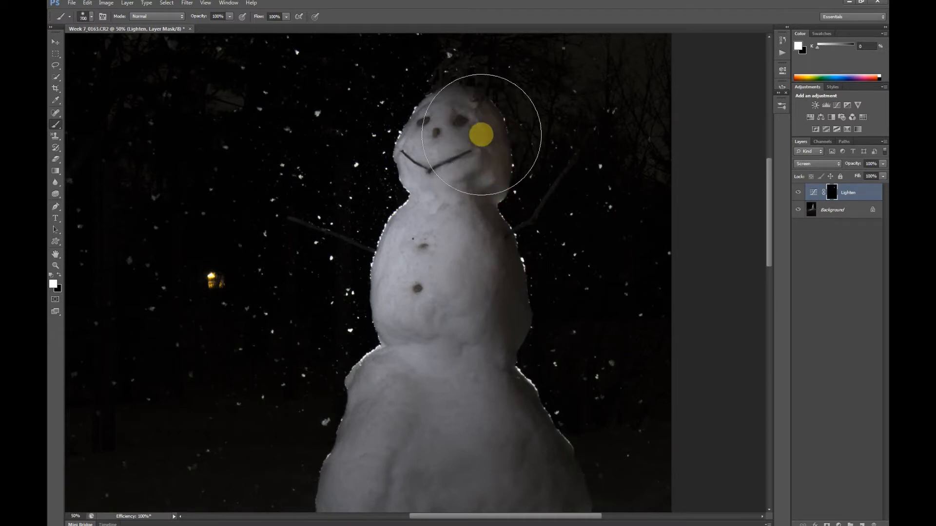
key(bracketleft)
key(bracketleft)
key(bracketleft)
key(bracketleft)
key(bracketleft)
key(bracketleft)
key(bracketleft)
key(bracketleft)
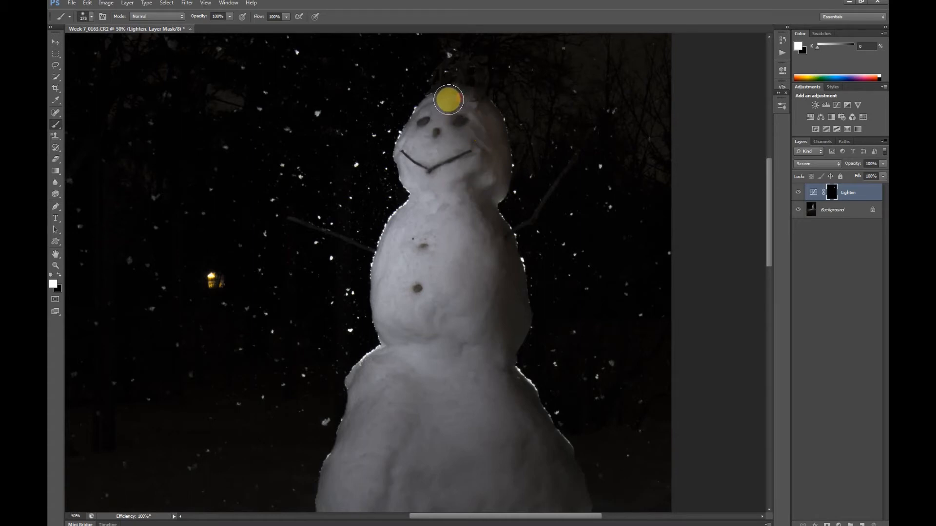
mouse_move(474, 100)
mouse_down()
mouse_move(506, 183)
mouse_move(496, 144)
mouse_move(491, 193)
mouse_move(485, 153)
mouse_up()
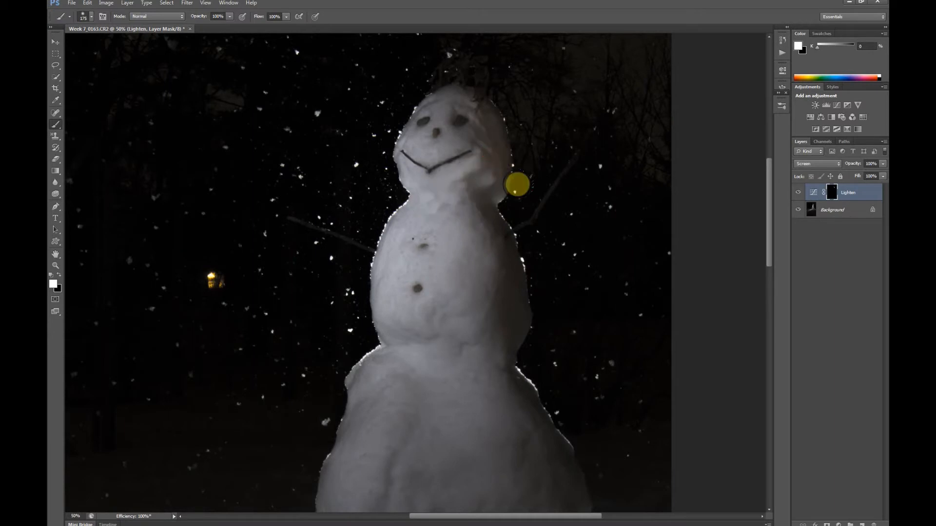
Reduce the brush size to 20 and paint white on the mask along the left strands of the snowman's hair.
mouse_move(564, 144)
mouse_down()
mouse_move(532, 232)
mouse_move(551, 258)
mouse_move(562, 257)
mouse_up()
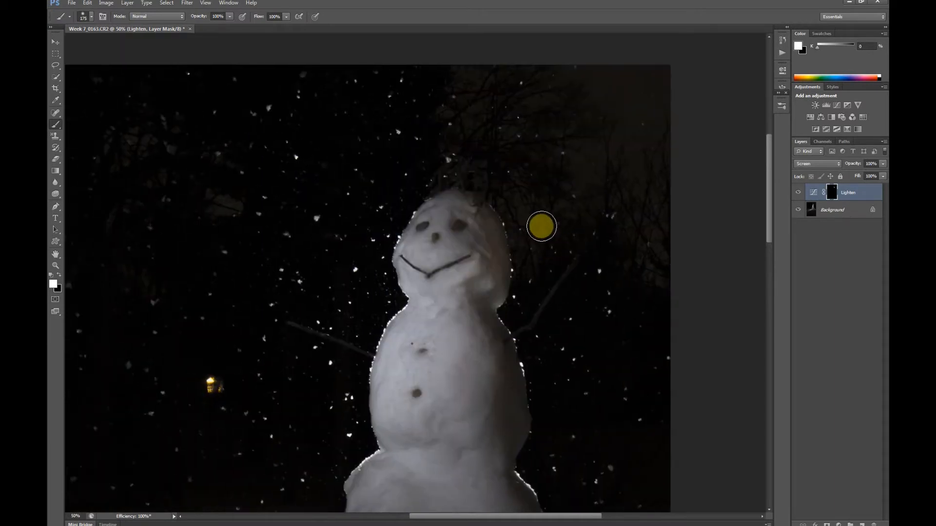
key(ctrl+plus)
key(ctrl+plus)
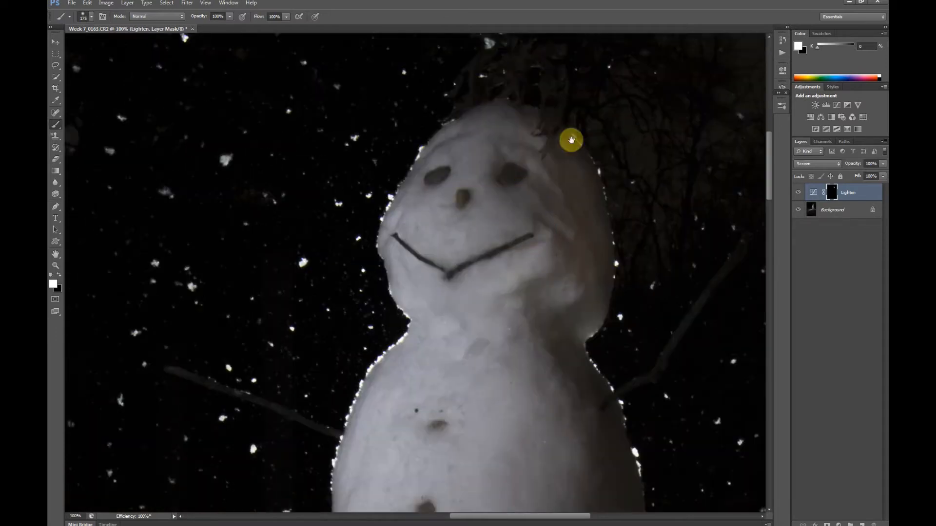
drag(578, 144, 611, 298)
key(bracketleft)
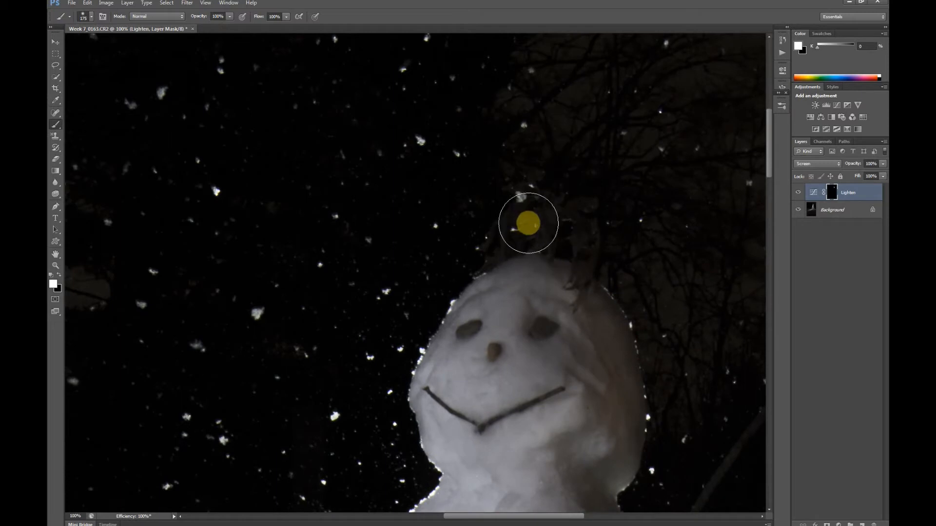
key(bracketleft)
key(bracketleft)
key(bracketleft)
key(bracketleft)
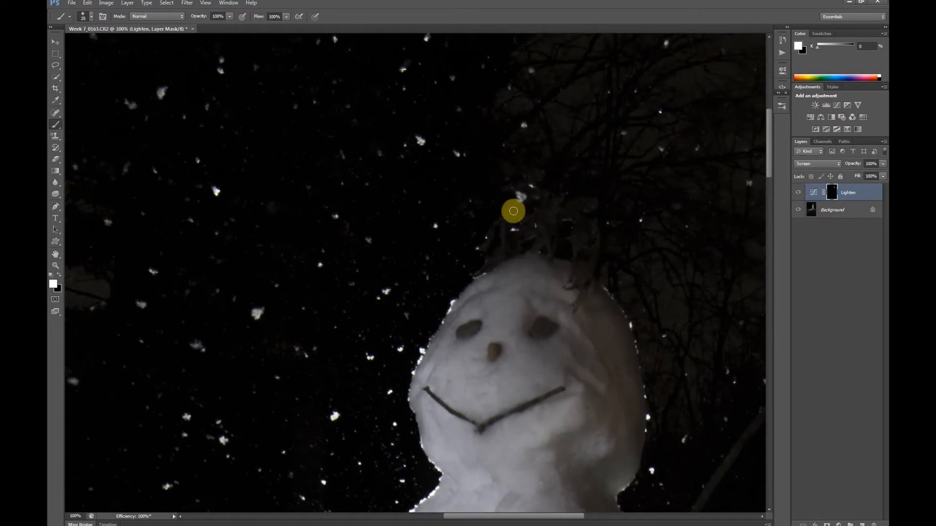
drag(508, 215, 502, 253)
drag(512, 211, 486, 246)
mouse_move(521, 207)
mouse_down()
mouse_move(500, 256)
mouse_move(472, 279)
mouse_up()
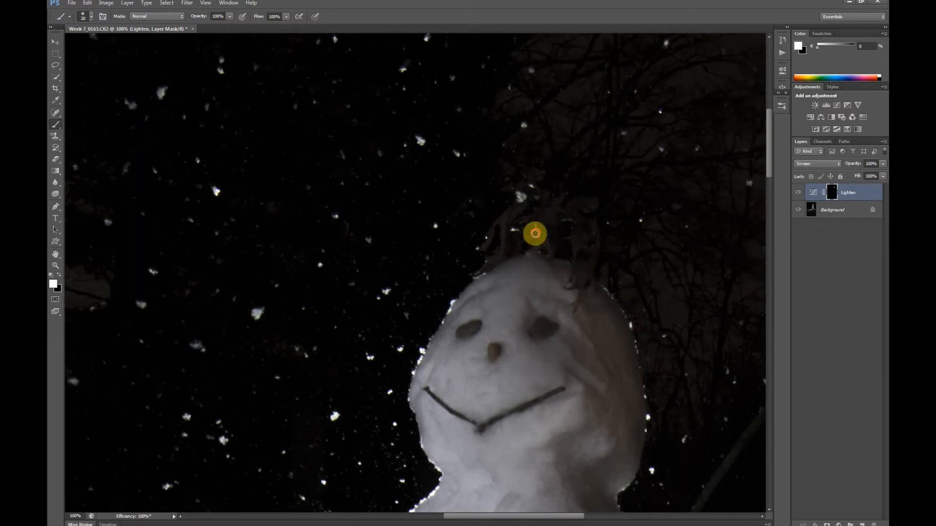
Refine the mask around the middle hair strands, switching between black and white paint and lightening the strands in white.
key(x)
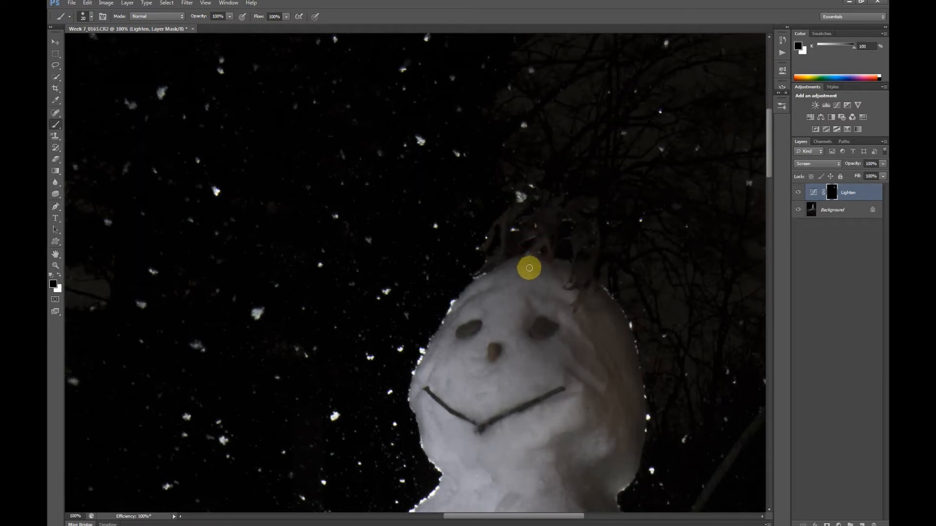
key(x)
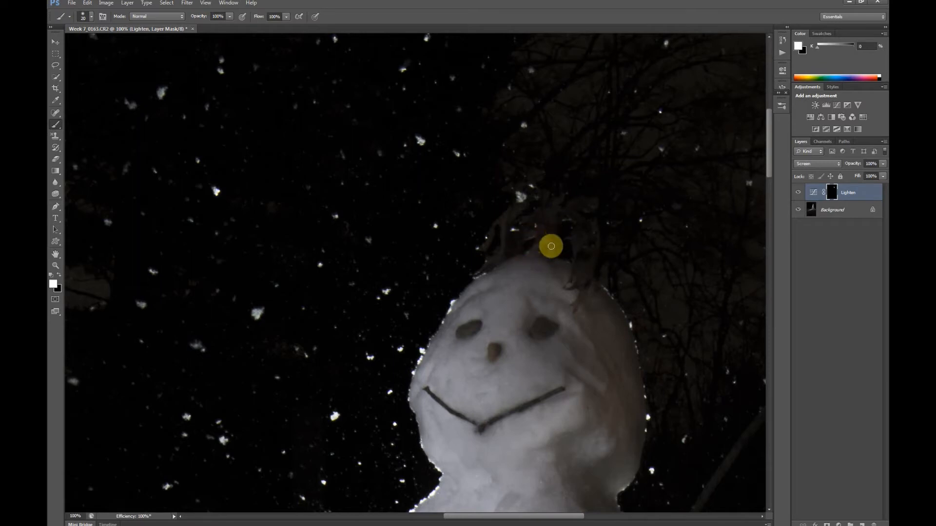
mouse_move(534, 235)
mouse_down()
mouse_move(539, 215)
mouse_move(531, 216)
mouse_move(548, 216)
mouse_move(544, 251)
mouse_up()
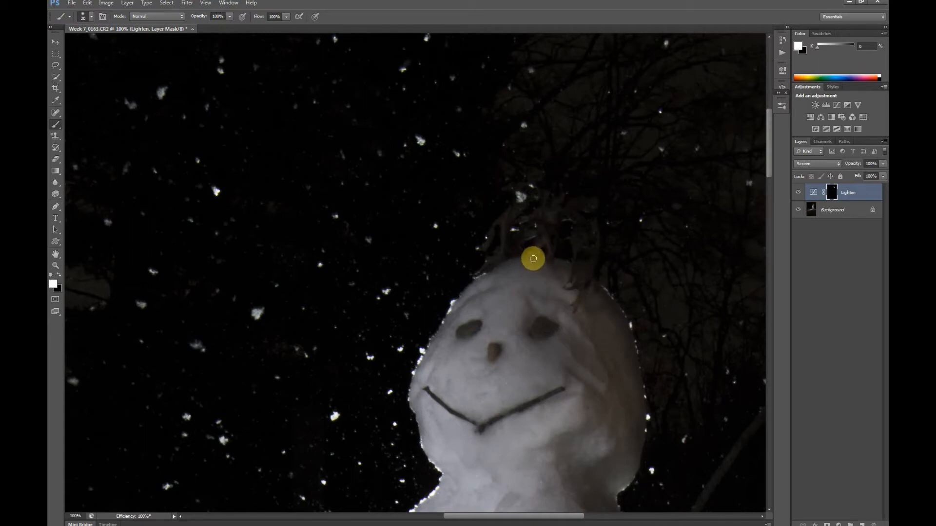
mouse_move(548, 254)
mouse_down()
mouse_move(535, 250)
mouse_move(555, 236)
mouse_up()
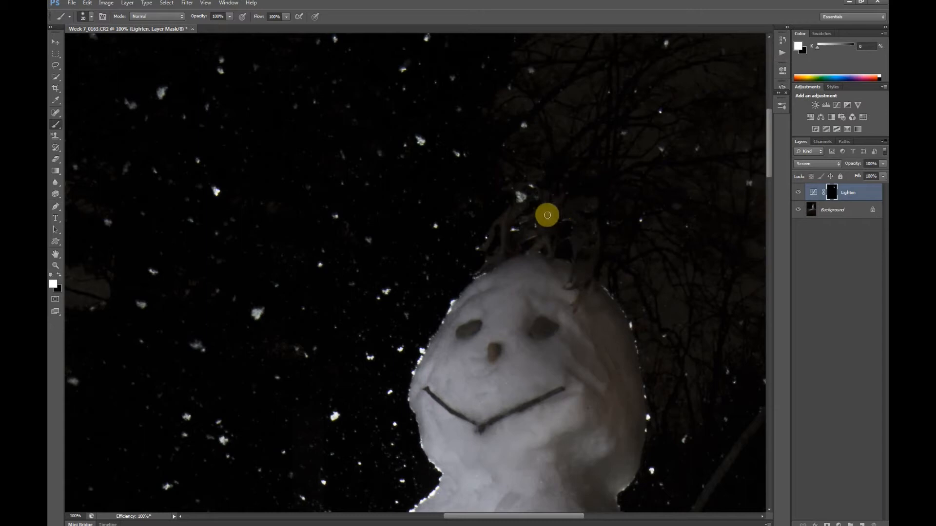
mouse_move(562, 194)
mouse_down()
mouse_move(545, 216)
mouse_move(545, 199)
mouse_move(546, 218)
mouse_move(544, 198)
mouse_move(542, 227)
mouse_move(547, 192)
mouse_move(565, 236)
mouse_move(593, 213)
mouse_move(600, 243)
mouse_move(530, 233)
mouse_up()
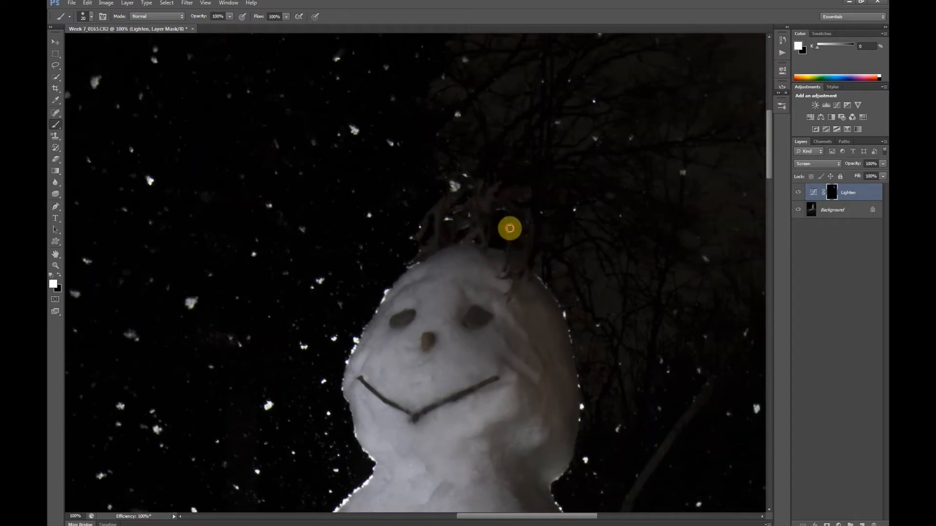
Paint white on the Lighten mask along the right hair strands down to the top of the head.
click(510, 230)
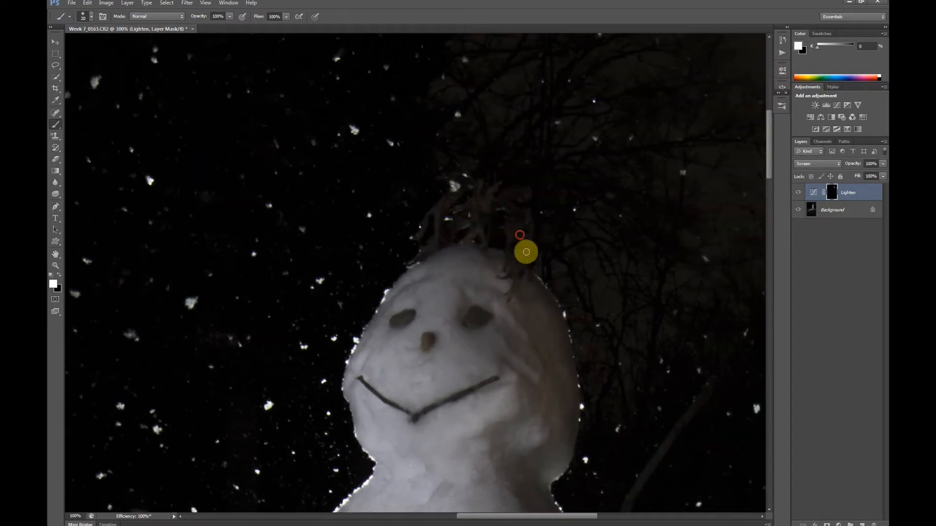
mouse_move(526, 252)
mouse_down()
mouse_move(508, 302)
mouse_move(522, 261)
mouse_move(501, 278)
mouse_move(508, 259)
mouse_up()
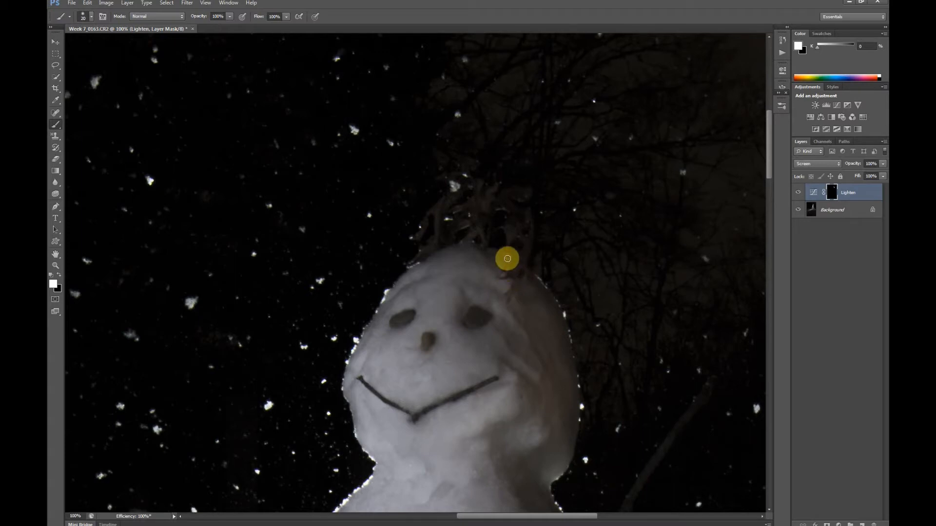
click(526, 246)
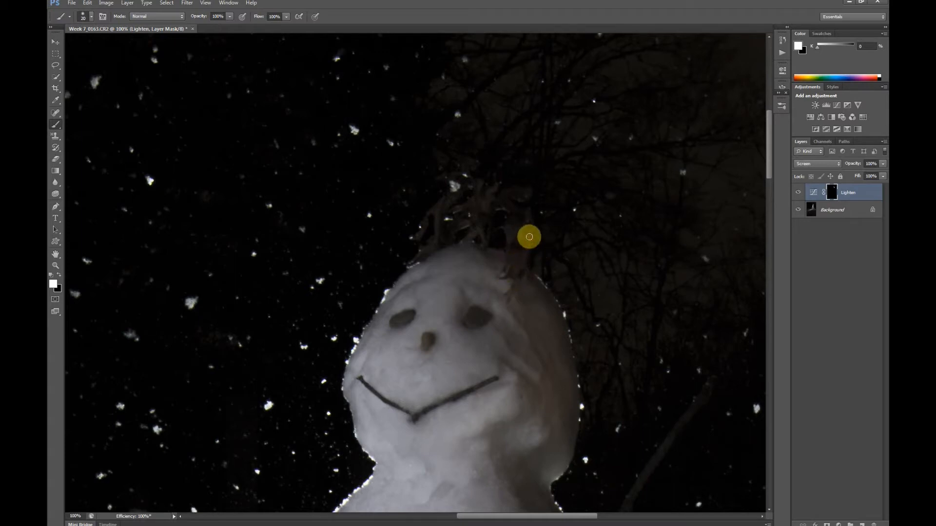
mouse_move(529, 237)
mouse_down()
mouse_move(532, 214)
mouse_move(525, 229)
mouse_move(513, 188)
mouse_move(520, 211)
mouse_move(502, 201)
mouse_move(512, 217)
mouse_move(507, 200)
mouse_move(526, 193)
mouse_move(506, 196)
mouse_move(532, 197)
mouse_move(501, 228)
mouse_up()
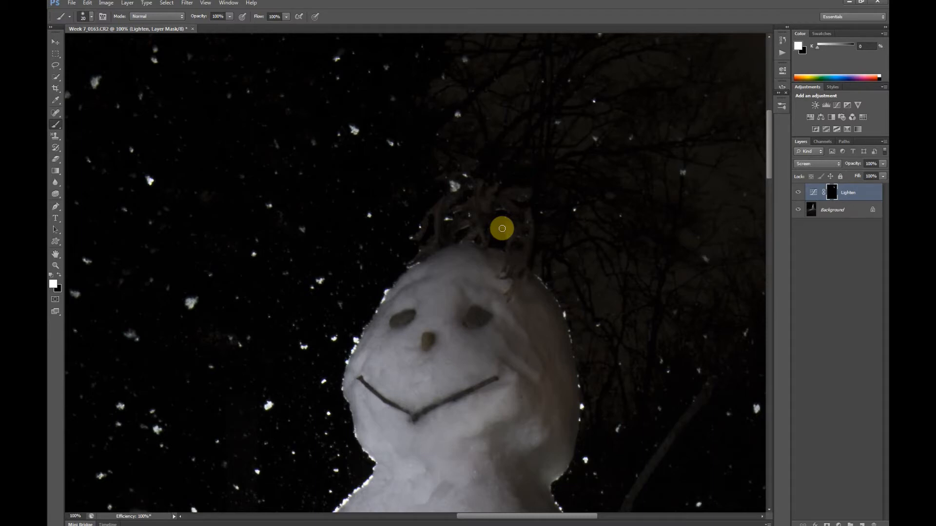
Set the brush size to 150 and paint white on the Lighten mask over the shaded side of the snowman's face.
key(ctrl+minus)
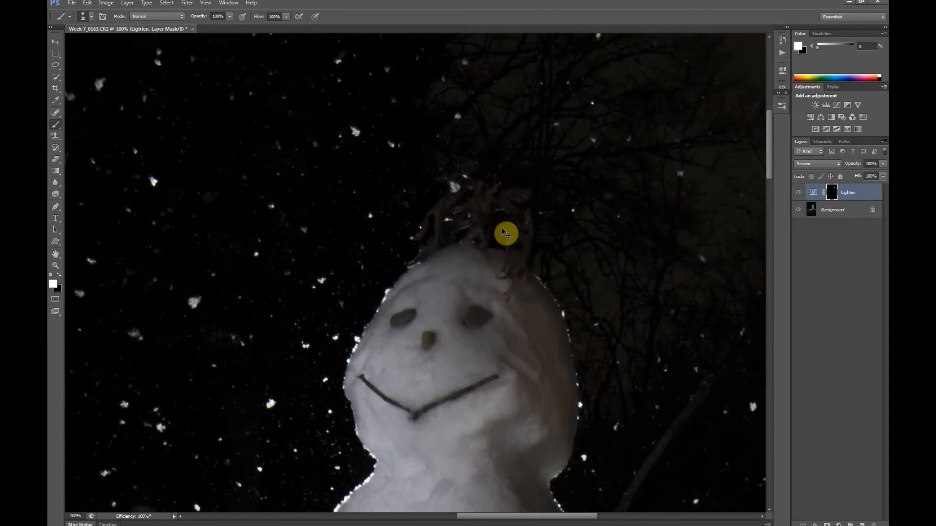
key(ctrl+minus)
key(ctrl+minus)
key(ctrl+minus)
key(ctrl+minus)
key(ctrl+minus)
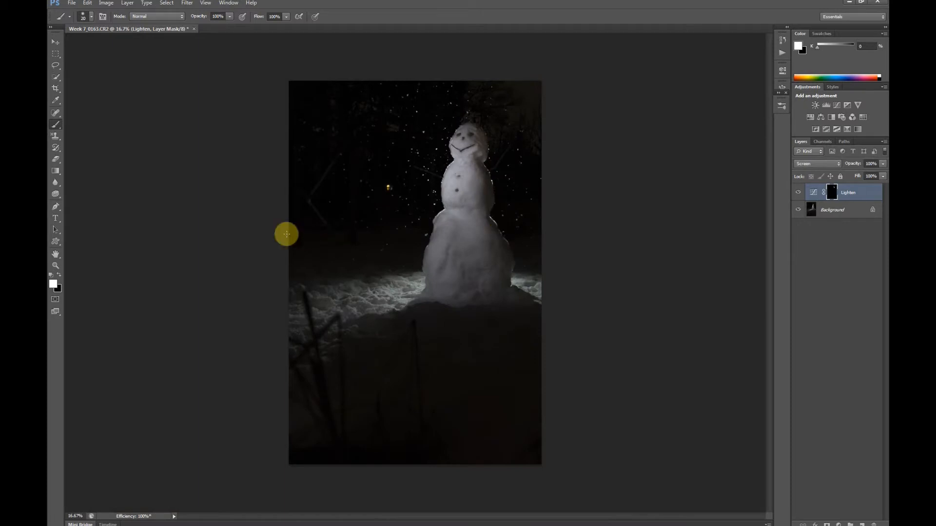
key(ctrl+plus)
key(ctrl+plus)
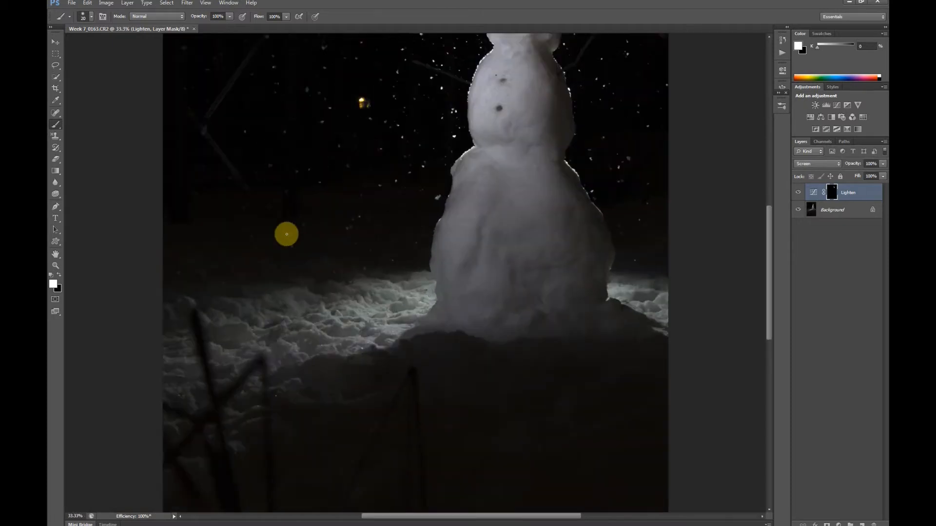
drag(468, 129, 448, 327)
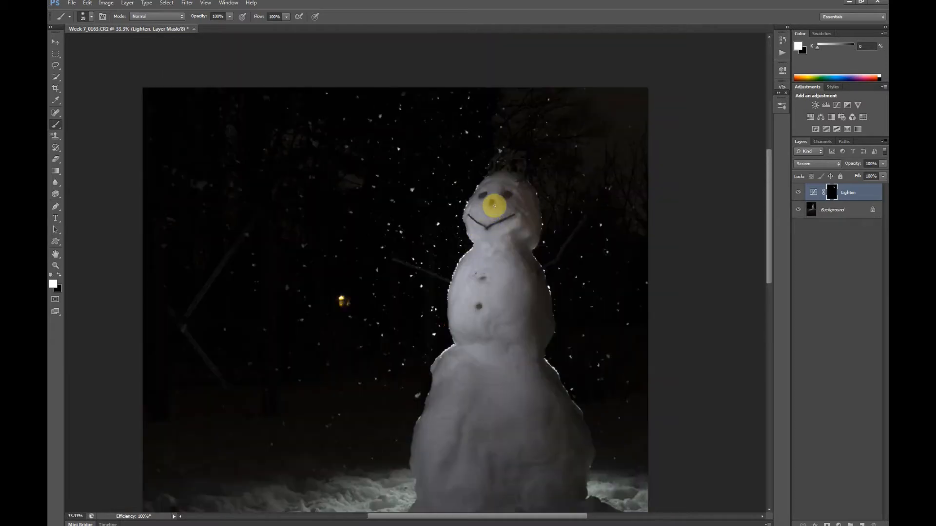
key(bracketright)
key(bracketright)
key(bracketright)
key(bracketright)
key(bracketright)
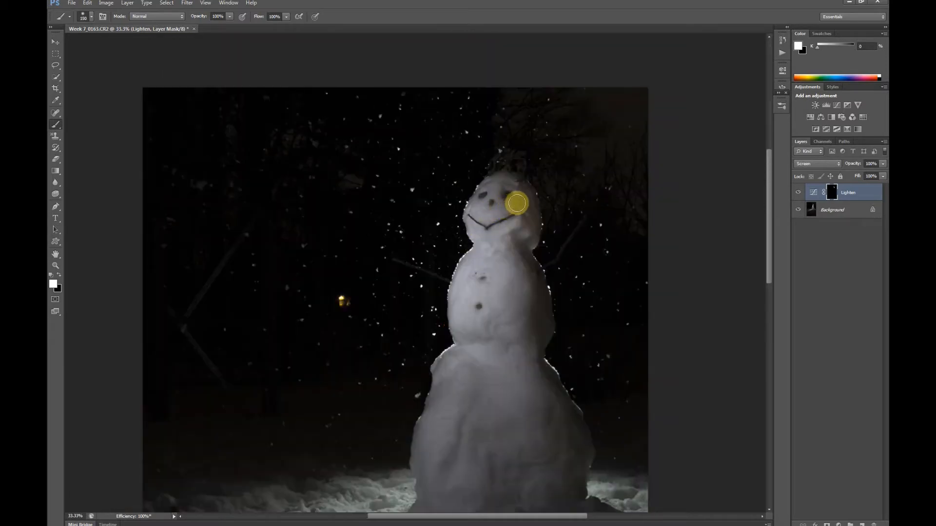
click(502, 200)
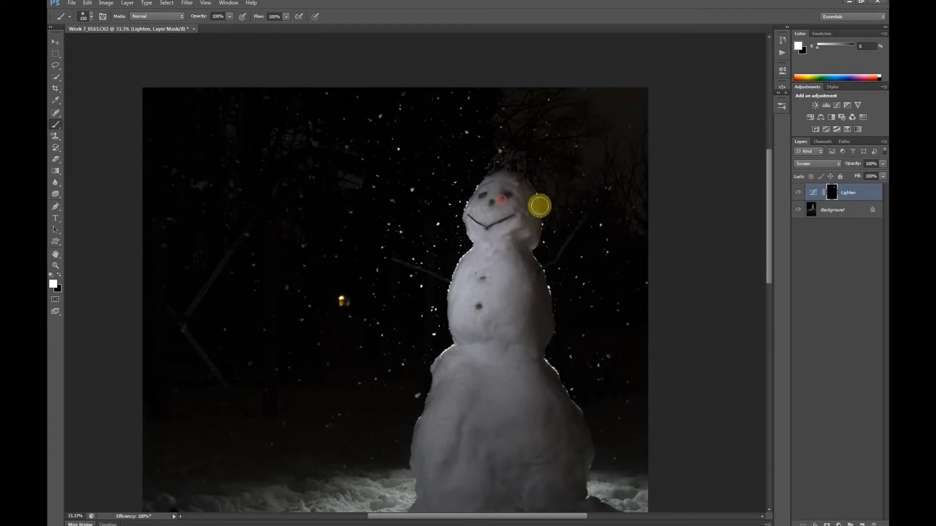
click(517, 197)
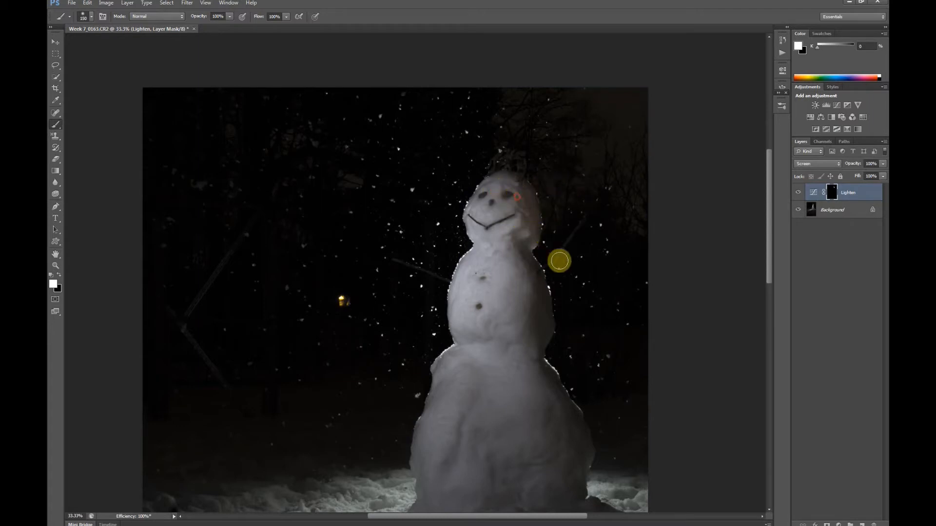
Lighten the shaded side of the snowman's neck and middle section by painting white on the Lighten mask.
click(522, 259)
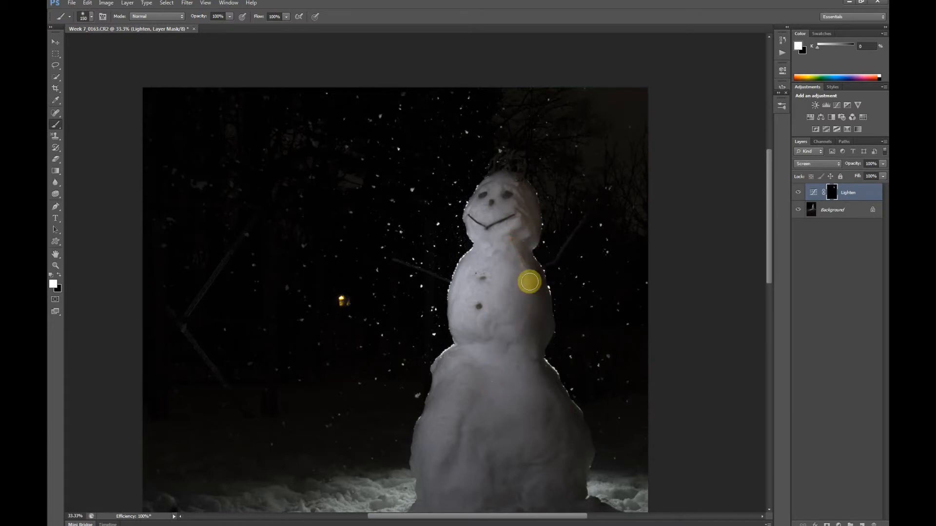
click(522, 264)
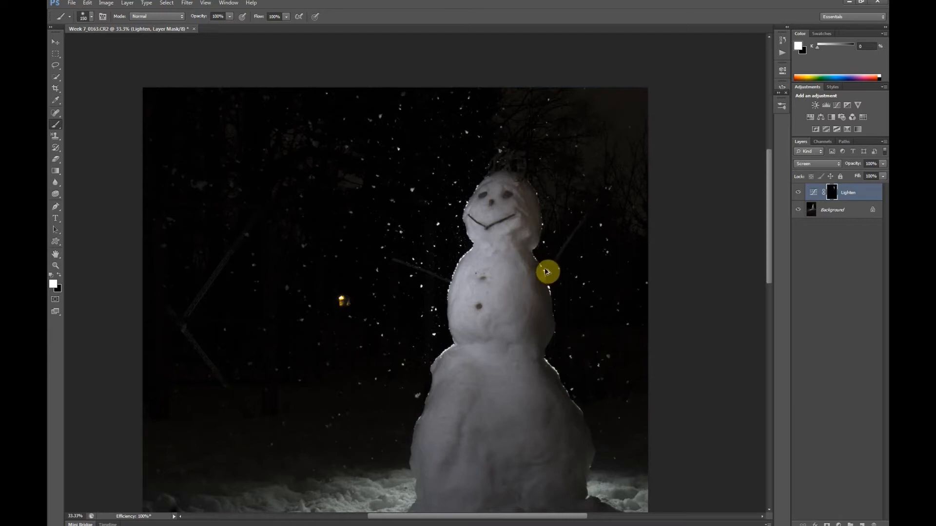
click(516, 249)
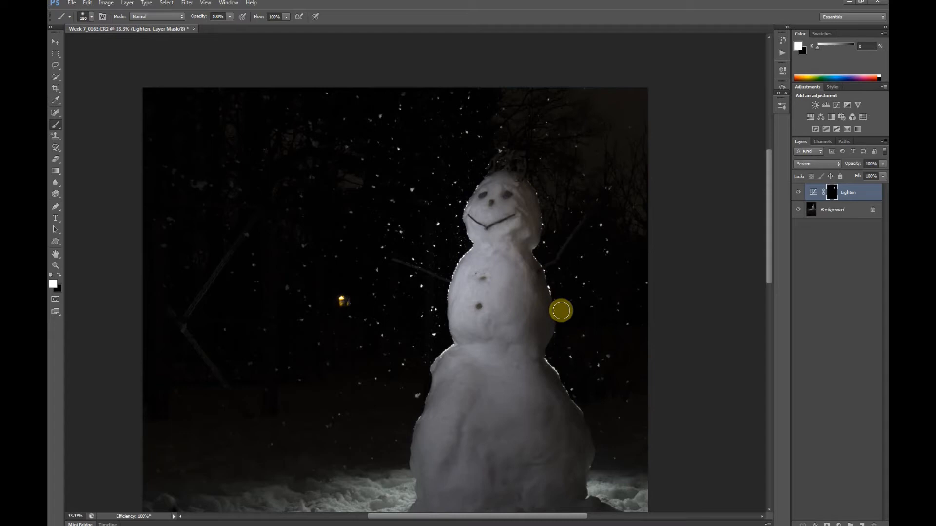
key(ctrl+minus)
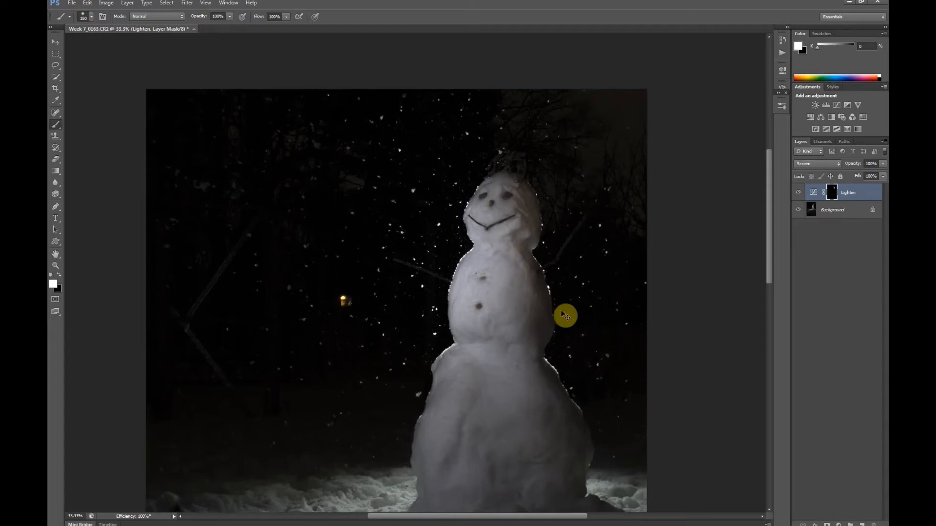
key(ctrl+minus)
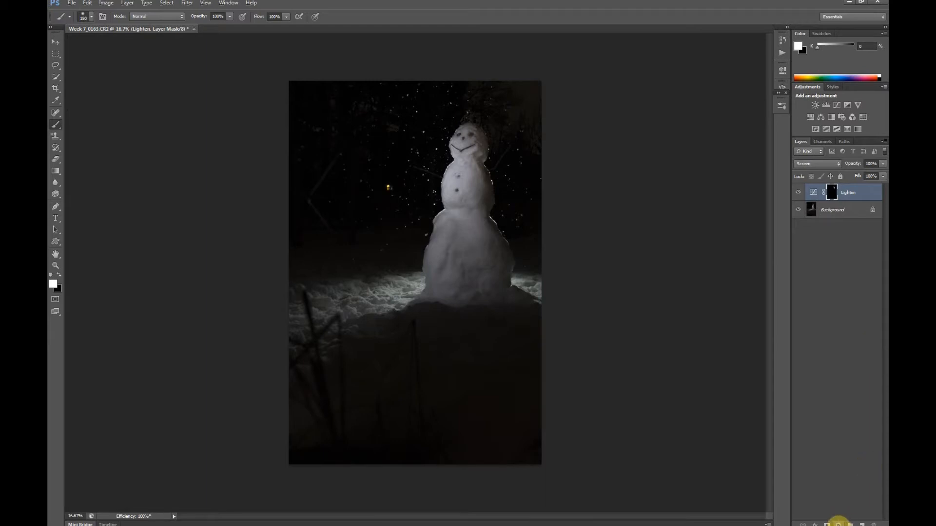
Add a Curves adjustment layer named Shadows above the Lighten layer.
click(838, 523)
alt+click(829, 385)
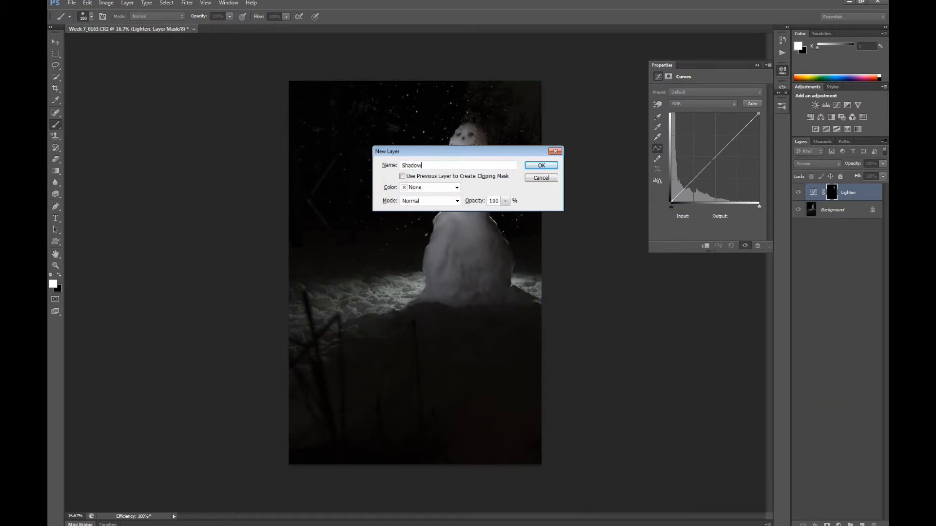
text(Shadows)
key(Return)
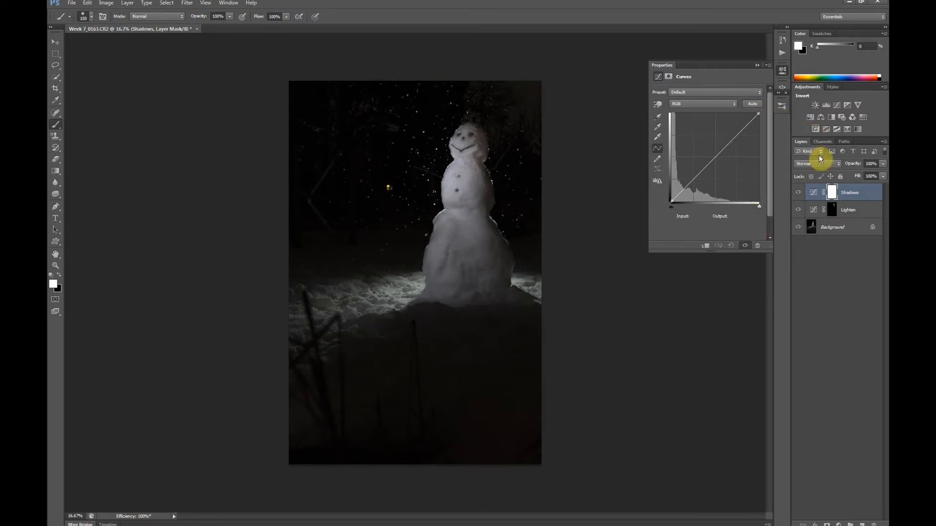
Set the Shadows layer's blend mode to Multiply and invert its mask to black.
click(837, 167)
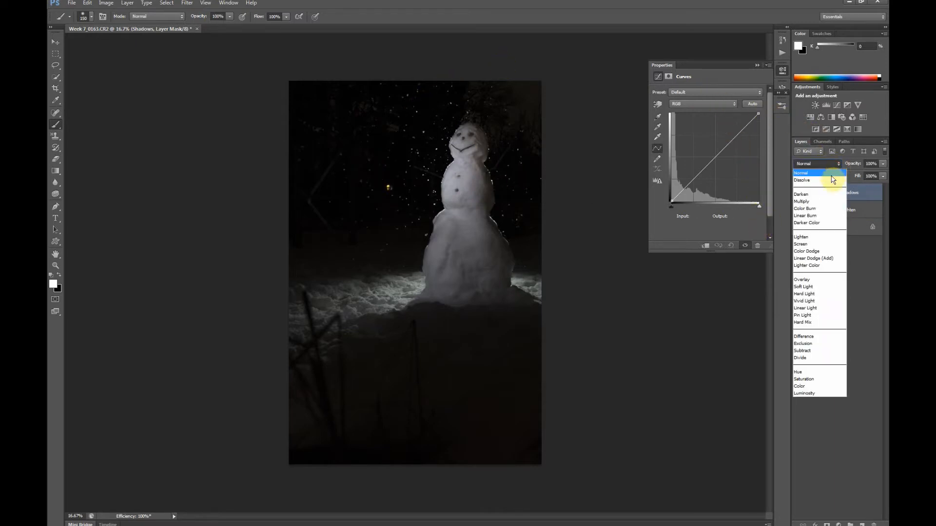
click(819, 202)
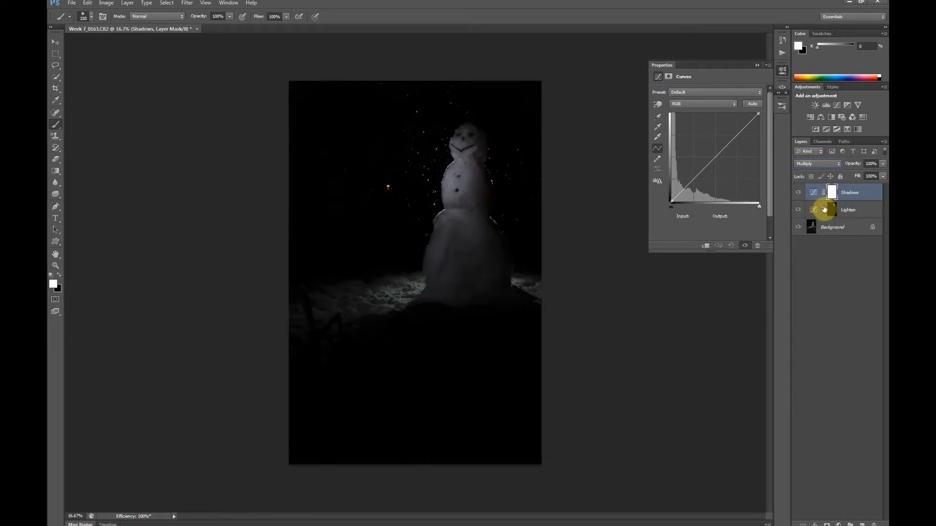
click(832, 195)
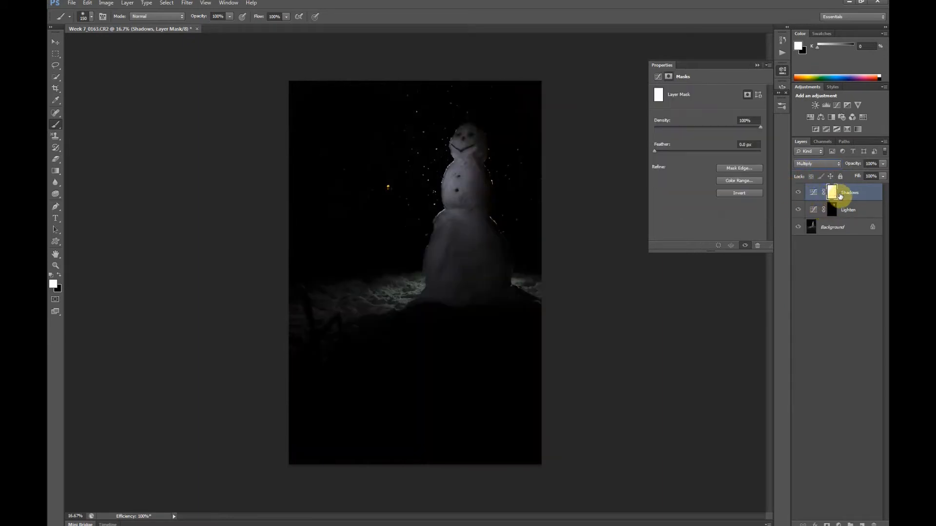
click(738, 194)
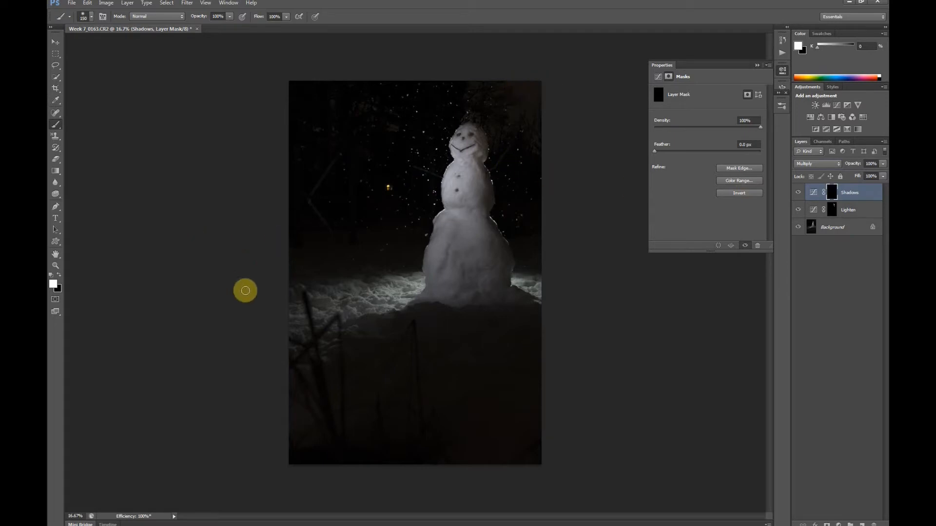
Enlarge the brush to 1400 and paint white on the Shadows mask over the dark woods along the photo's left side.
key(bracketright)
key(bracketright)
key(bracketright)
key(bracketright)
key(bracketright)
key(bracketright)
key(bracketright)
key(bracketright)
key(bracketright)
key(bracketright)
key(bracketright)
key(bracketright)
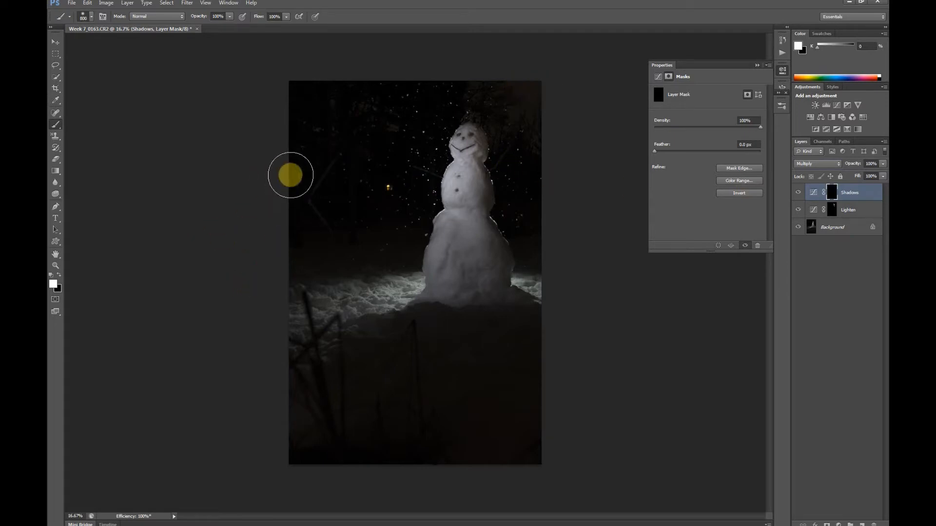
key(bracketright)
key(bracketright)
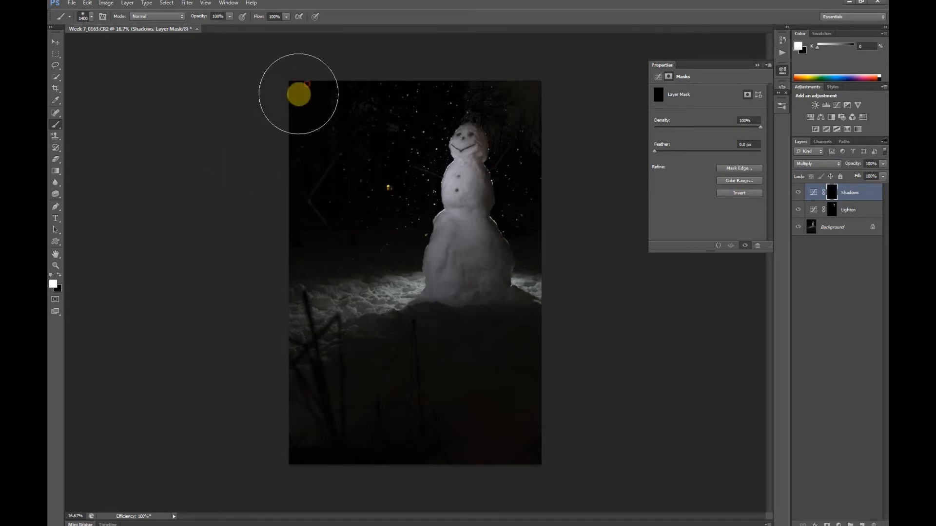
drag(270, 204, 267, 253)
mouse_move(307, 195)
mouse_down()
mouse_move(328, 134)
mouse_move(367, 83)
mouse_move(296, 142)
mouse_up()
mouse_move(363, 87)
mouse_down()
mouse_move(347, 89)
mouse_move(326, 127)
mouse_move(356, 122)
mouse_up()
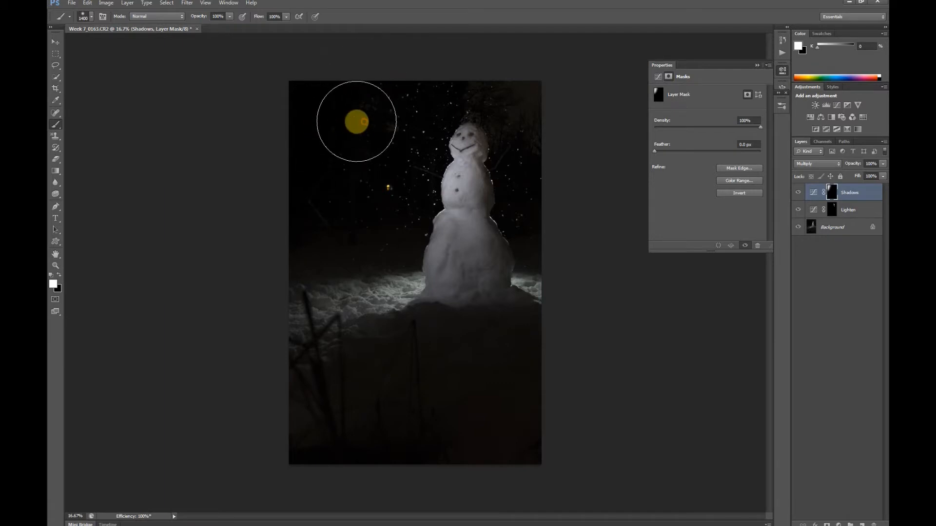
drag(325, 182, 279, 228)
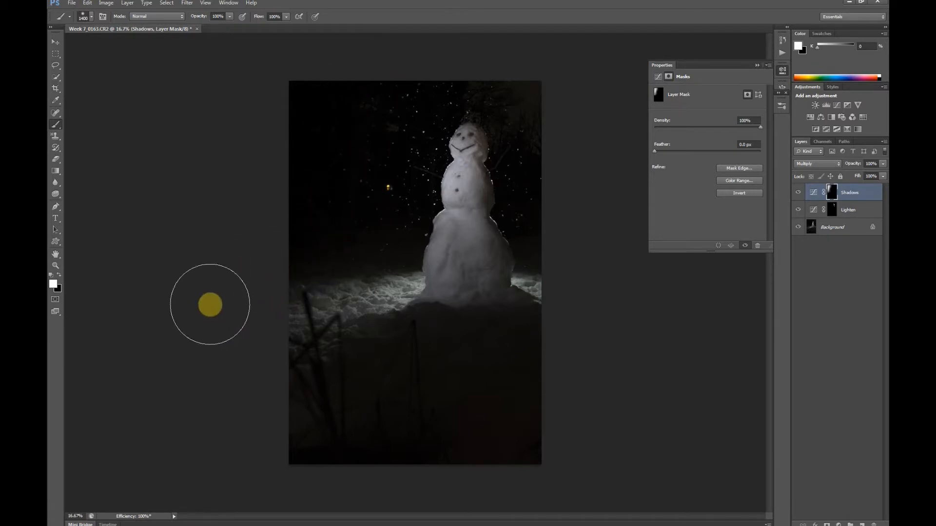
mouse_move(272, 257)
mouse_down()
mouse_move(305, 256)
mouse_move(285, 264)
mouse_up()
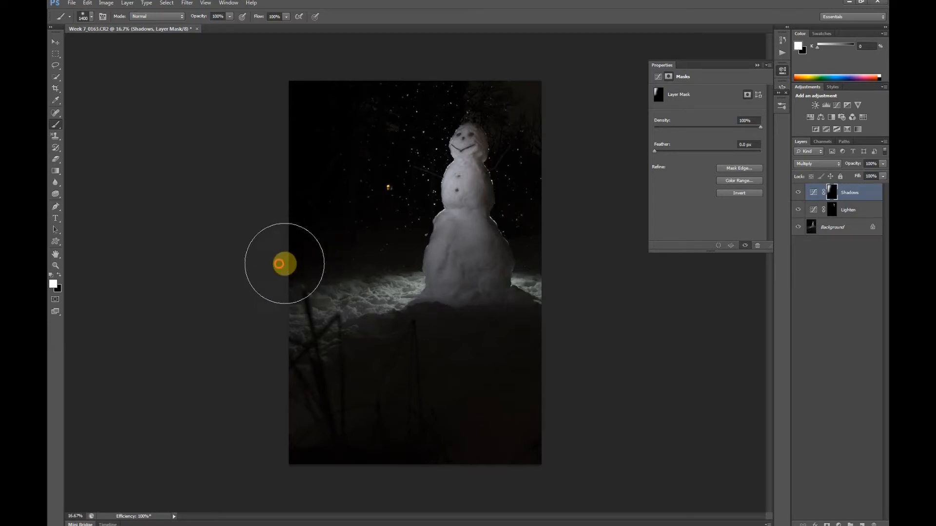
Reduce the brush size to 500 and darken the lit snow on both sides of the snowman's base on the Shadows mask.
key(bracketleft)
key(bracketleft)
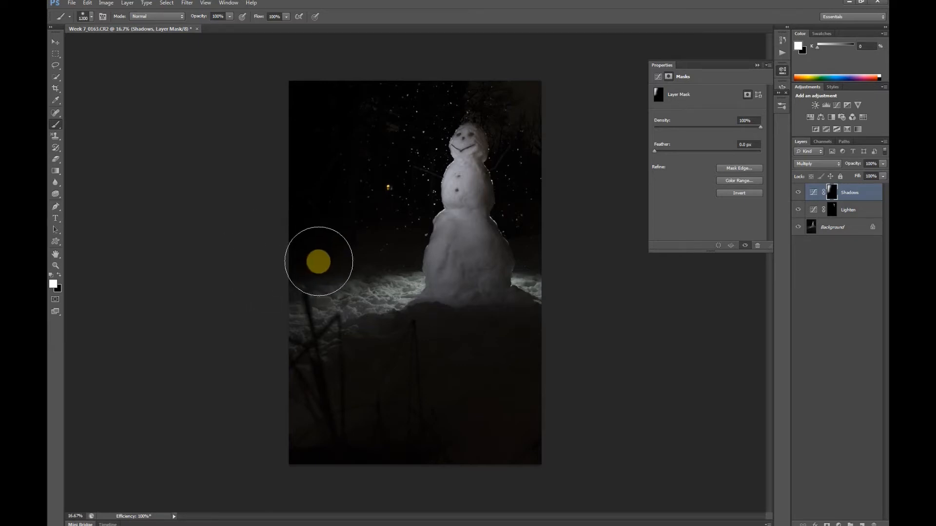
key(bracketleft)
key(bracketleft)
key(bracketleft)
key(bracketleft)
key(bracketleft)
key(bracketleft)
key(bracketleft)
mouse_move(405, 267)
mouse_down()
mouse_move(305, 291)
mouse_move(324, 277)
mouse_move(305, 329)
mouse_move(330, 379)
mouse_up()
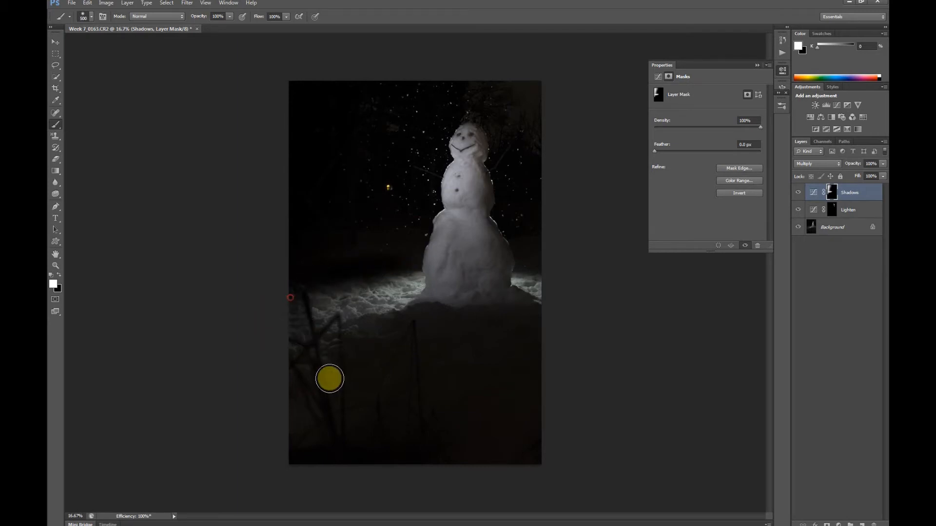
mouse_move(320, 303)
mouse_down()
mouse_move(345, 298)
mouse_move(329, 284)
mouse_move(327, 347)
mouse_move(363, 290)
mouse_move(317, 295)
mouse_up()
mouse_move(393, 279)
mouse_down()
mouse_move(418, 273)
mouse_move(356, 292)
mouse_move(417, 271)
mouse_move(385, 302)
mouse_move(396, 282)
mouse_move(358, 339)
mouse_move(375, 335)
mouse_move(390, 314)
mouse_up()
mouse_move(392, 309)
mouse_down()
mouse_move(364, 334)
mouse_move(384, 278)
mouse_move(409, 272)
mouse_move(358, 328)
mouse_move(412, 278)
mouse_move(400, 304)
mouse_up()
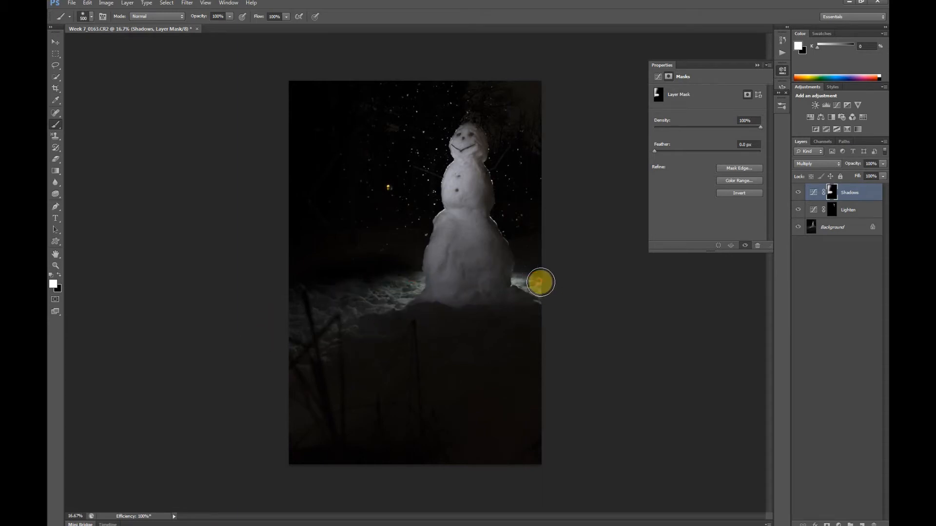
drag(540, 283, 521, 282)
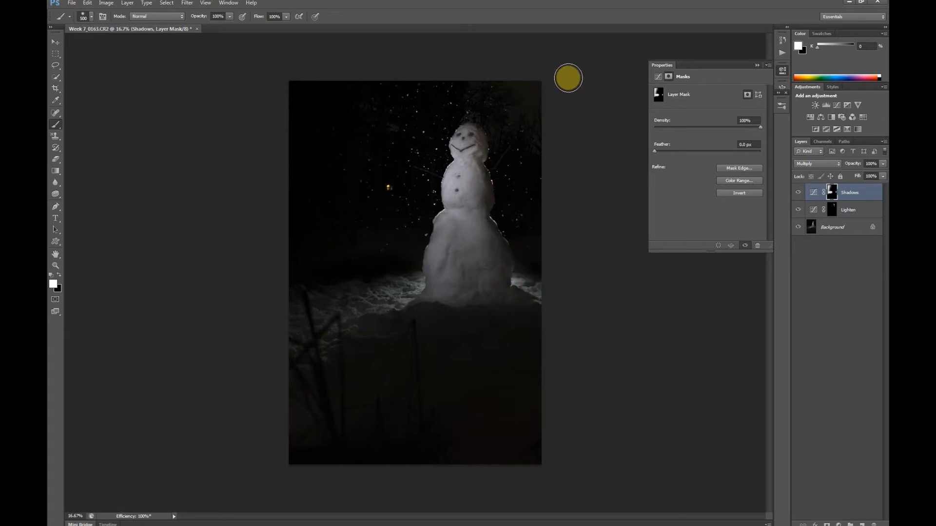
Enlarge the brush to 1200 and darken the upper-right trees, the top edge and the left background on the Shadows mask.
key(bracketright)
key(bracketright)
key(bracketright)
key(bracketright)
key(bracketright)
key(bracketright)
key(bracketright)
mouse_move(584, 94)
mouse_down()
mouse_move(570, 133)
mouse_move(585, 151)
mouse_move(474, 77)
mouse_move(533, 126)
mouse_move(554, 114)
mouse_move(554, 126)
mouse_up()
drag(494, 76, 443, 73)
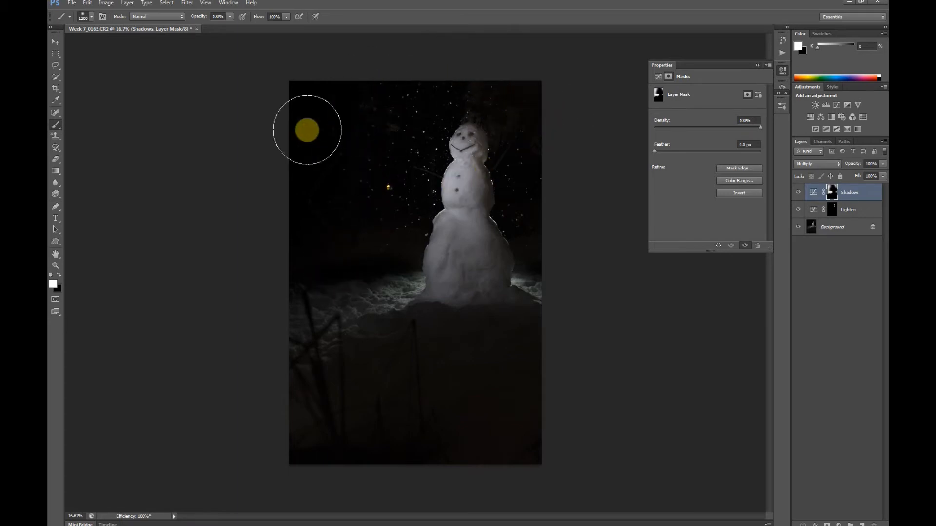
mouse_move(346, 76)
mouse_down()
mouse_move(300, 116)
mouse_move(314, 144)
mouse_up()
drag(376, 140, 284, 289)
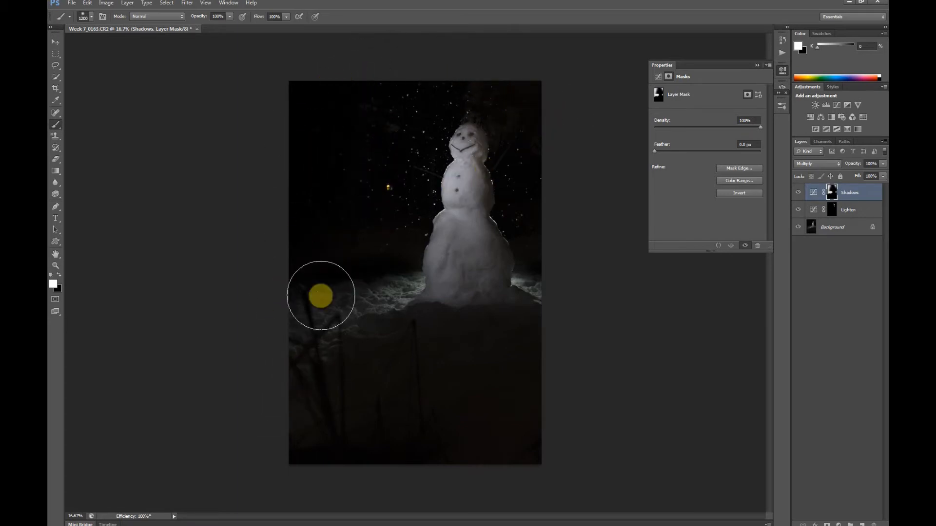
Reduce the brush size to 700 and darken the background and snow left of the snowman's base on the Shadows mask.
key(bracketleft)
key(bracketleft)
key(bracketleft)
key(bracketleft)
key(bracketleft)
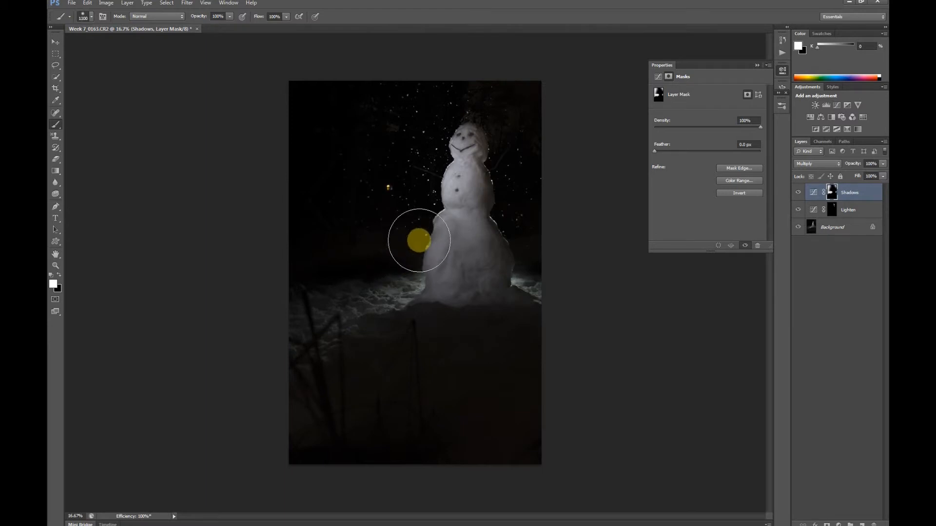
mouse_move(403, 252)
mouse_down()
mouse_move(374, 249)
mouse_move(394, 266)
mouse_move(336, 260)
mouse_move(311, 323)
mouse_up()
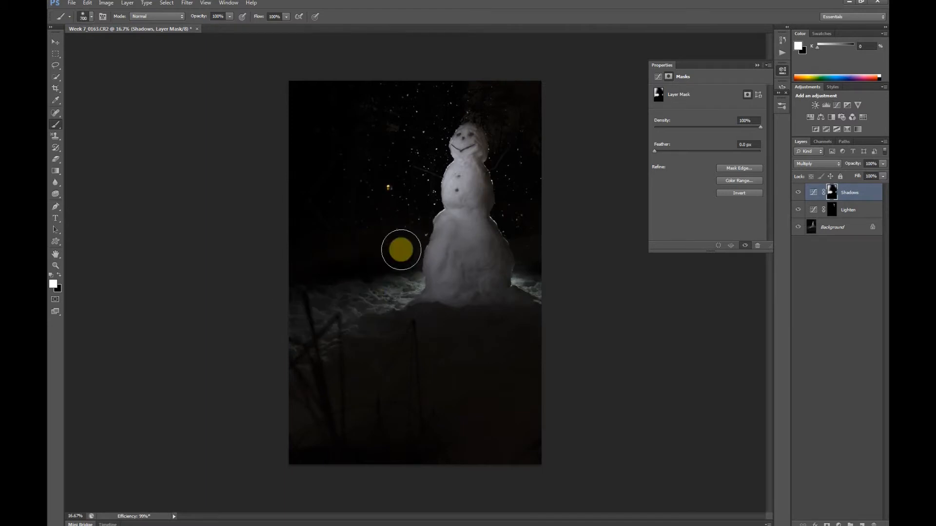
mouse_move(379, 242)
mouse_down()
mouse_move(263, 257)
mouse_move(348, 353)
mouse_up()
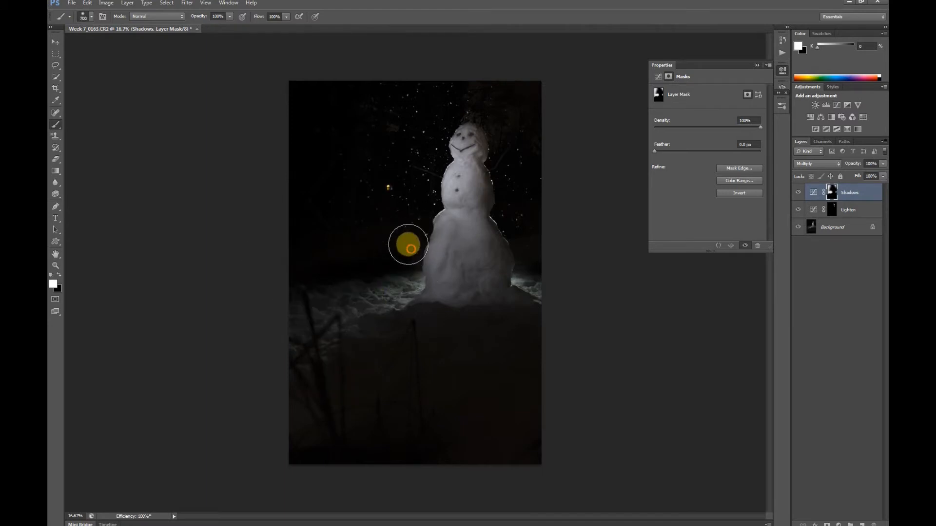
mouse_move(349, 251)
mouse_down()
mouse_move(252, 307)
mouse_move(260, 406)
mouse_up()
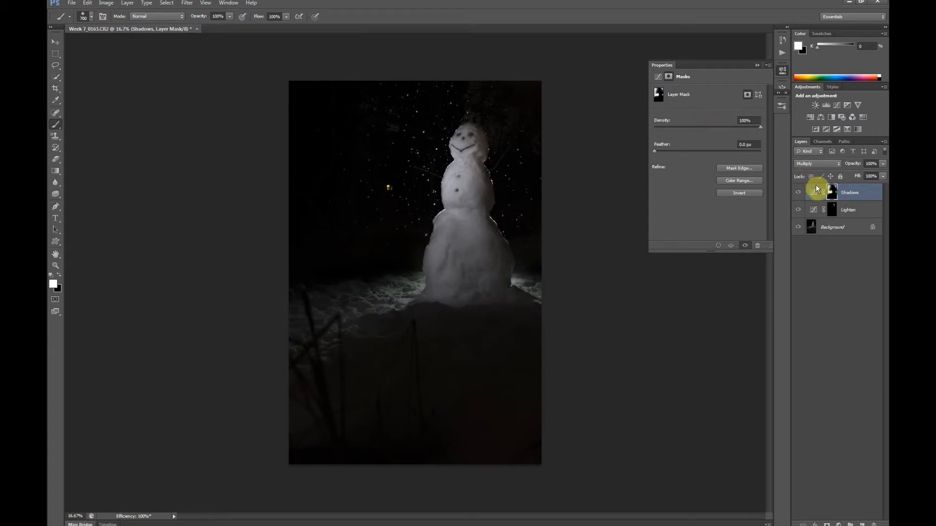
Enlarge the brush to 1500 and paint white on the Lighten mask over the dark snow foreground below the snowman.
click(816, 210)
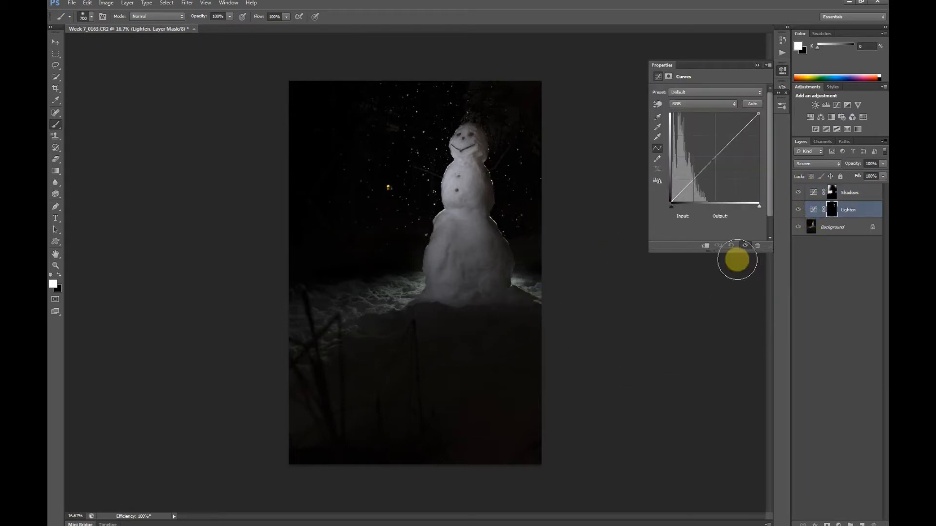
click(833, 210)
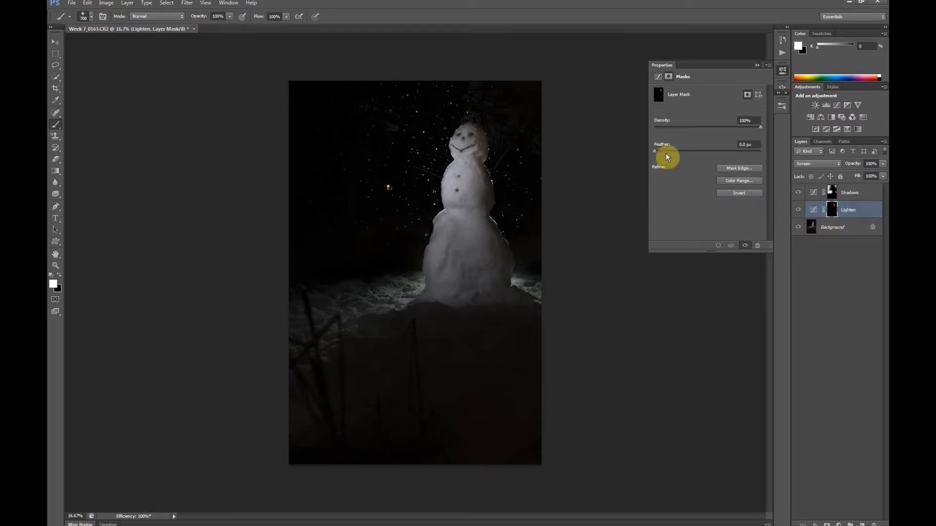
key(bracketright)
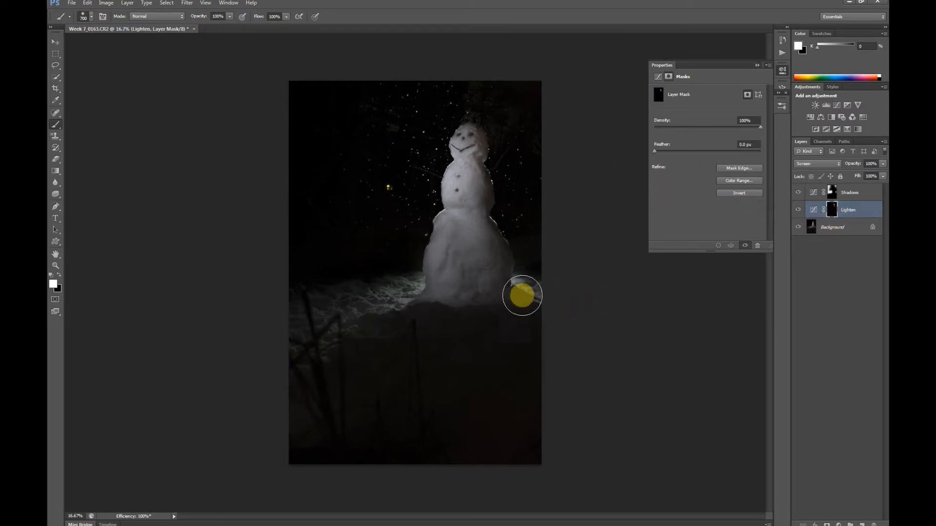
key(bracketright)
key(bracketright)
key(bracketright)
key(bracketright)
key(bracketright)
key(bracketright)
key(bracketright)
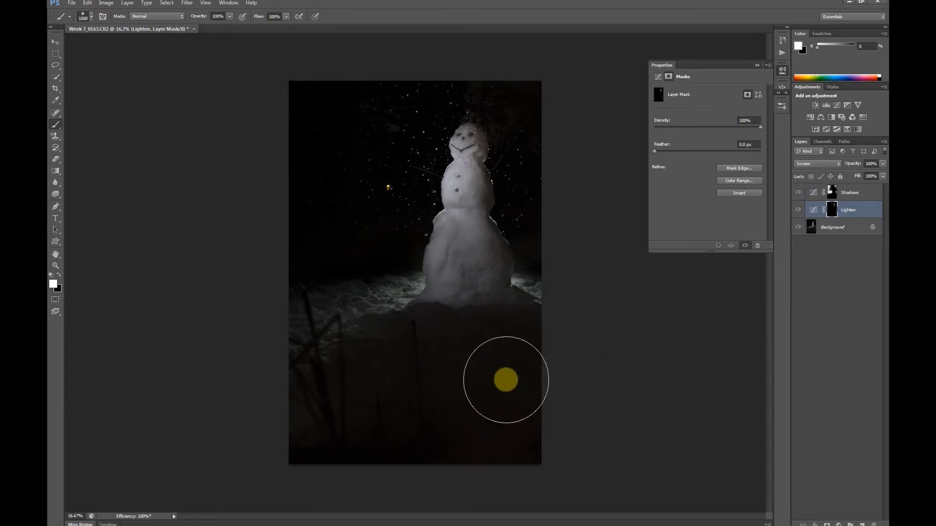
click(491, 370)
click(492, 454)
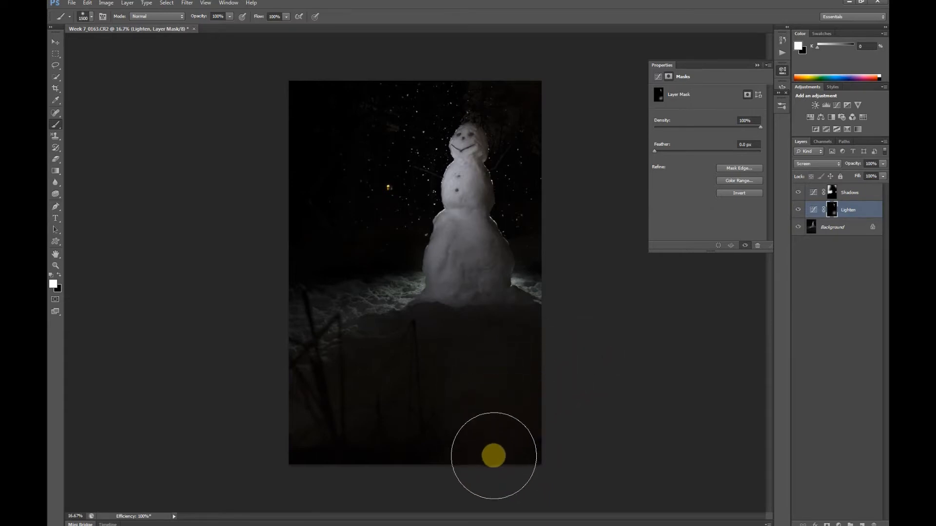
click(542, 441)
click(451, 349)
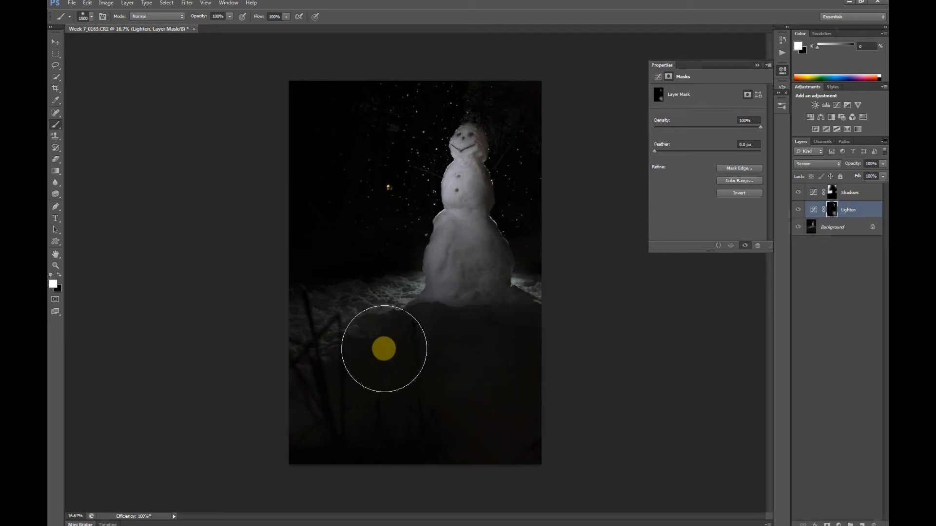
click(382, 347)
Reduce the brush size to 800 and brighten the snow mound's left edge and the lower foreground on the Lighten mask.
key(bracketleft)
key(bracketleft)
key(bracketleft)
key(bracketleft)
key(bracketleft)
key(bracketleft)
key(bracketleft)
click(379, 344)
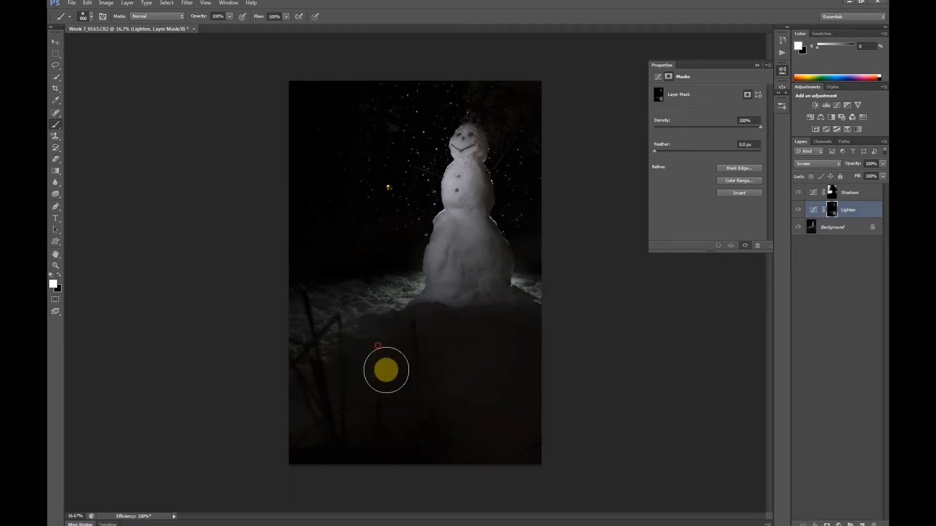
mouse_move(444, 425)
mouse_down()
mouse_move(403, 468)
mouse_move(357, 447)
mouse_move(311, 367)
mouse_move(428, 465)
mouse_move(443, 465)
mouse_move(390, 395)
mouse_move(362, 447)
mouse_move(478, 334)
mouse_move(491, 357)
mouse_move(445, 370)
mouse_move(432, 341)
mouse_move(441, 422)
mouse_move(395, 370)
mouse_move(393, 405)
mouse_move(461, 337)
mouse_move(409, 320)
mouse_move(381, 352)
mouse_move(370, 338)
mouse_move(441, 314)
mouse_move(505, 344)
mouse_move(548, 328)
mouse_move(455, 436)
mouse_move(425, 374)
mouse_move(500, 524)
mouse_up()
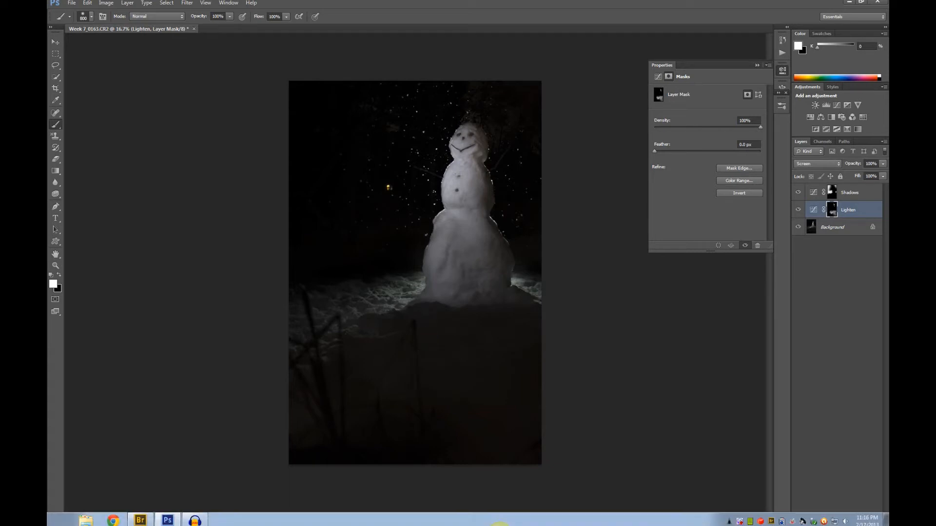
mouse_move(415, 323)
mouse_down()
mouse_move(402, 321)
mouse_move(409, 316)
mouse_up()
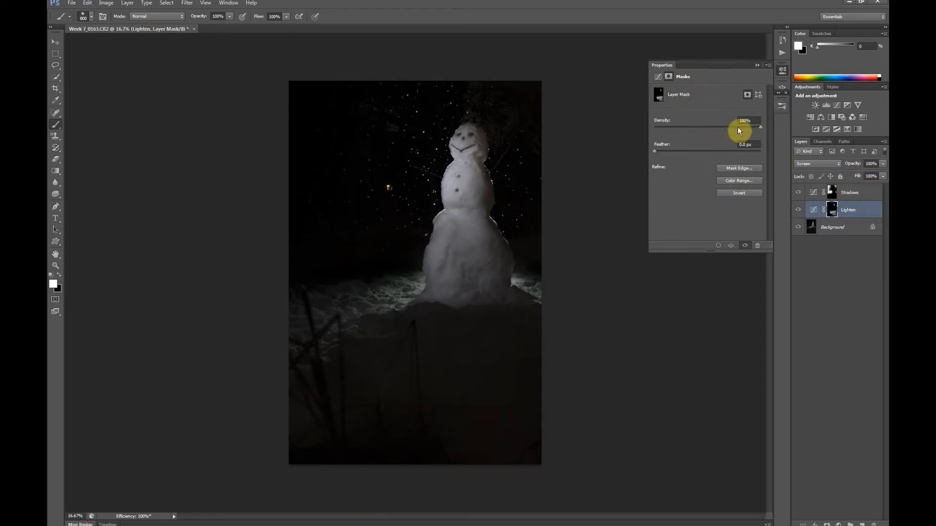
Lasso the yellow light in the woods left of the snowman and copy that area of the Background to a new layer.
click(859, 197)
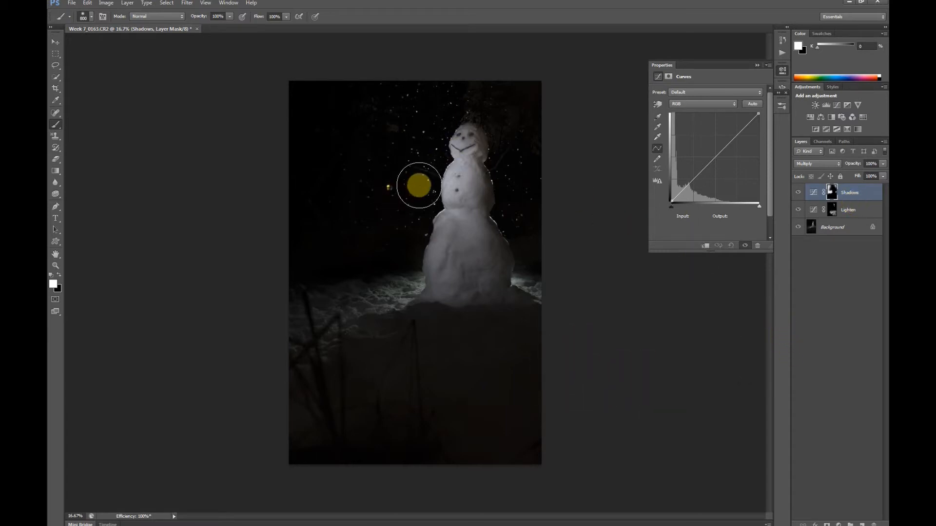
scroll(422, 191, up, 4)
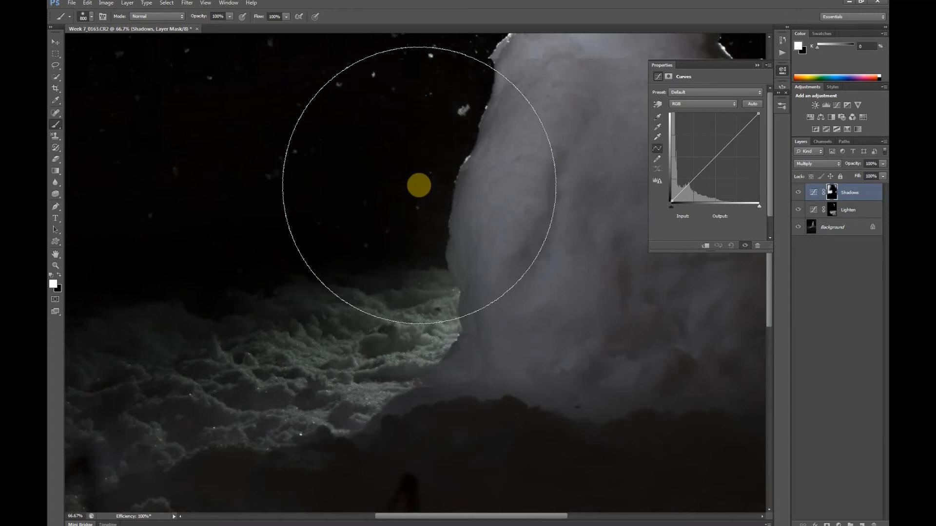
drag(356, 157, 488, 384)
scroll(458, 259, up, 1)
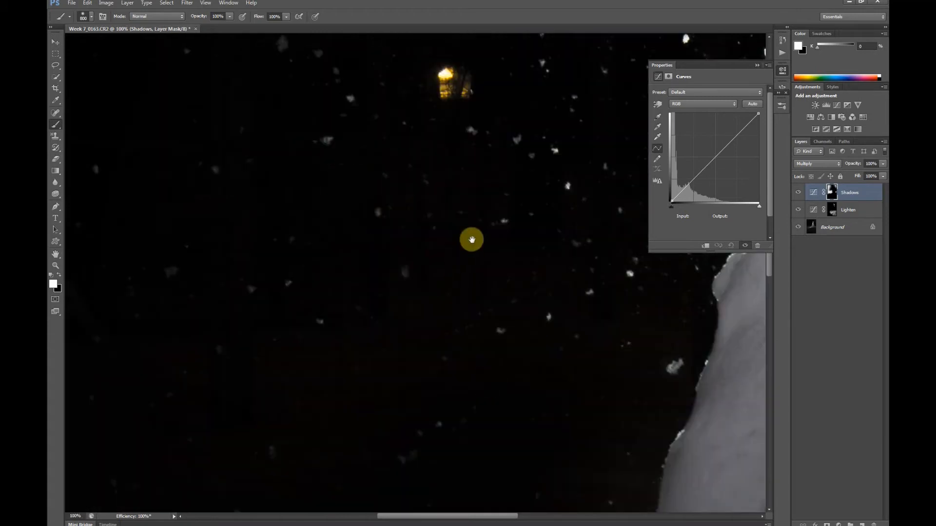
mouse_move(511, 231)
mouse_down()
mouse_move(463, 244)
mouse_move(397, 236)
mouse_move(425, 220)
mouse_up()
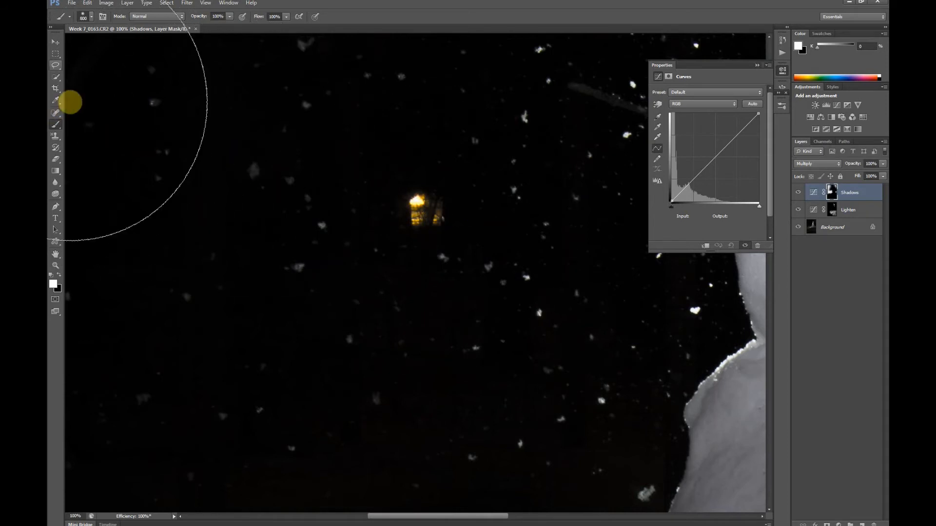
click(56, 66)
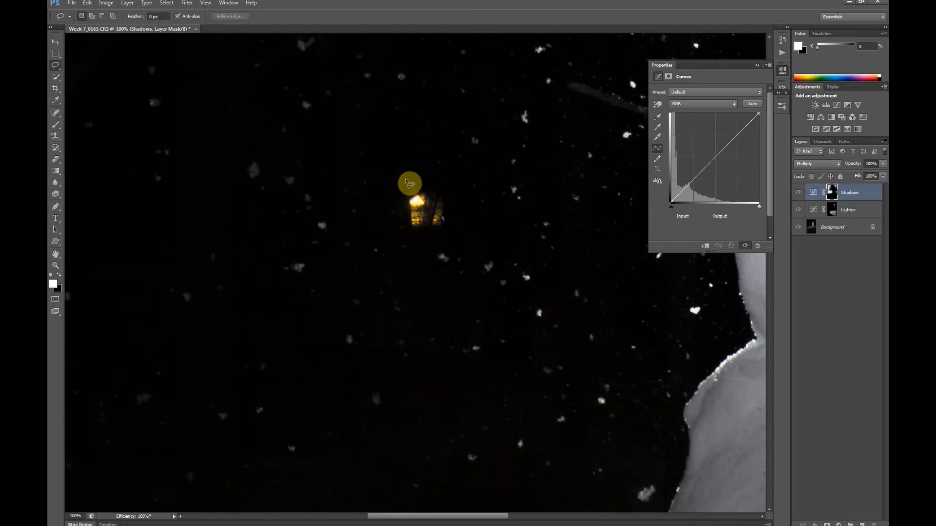
mouse_move(403, 181)
mouse_down()
mouse_move(390, 222)
mouse_move(417, 239)
mouse_move(468, 227)
mouse_move(467, 202)
mouse_move(438, 182)
mouse_move(394, 184)
mouse_up()
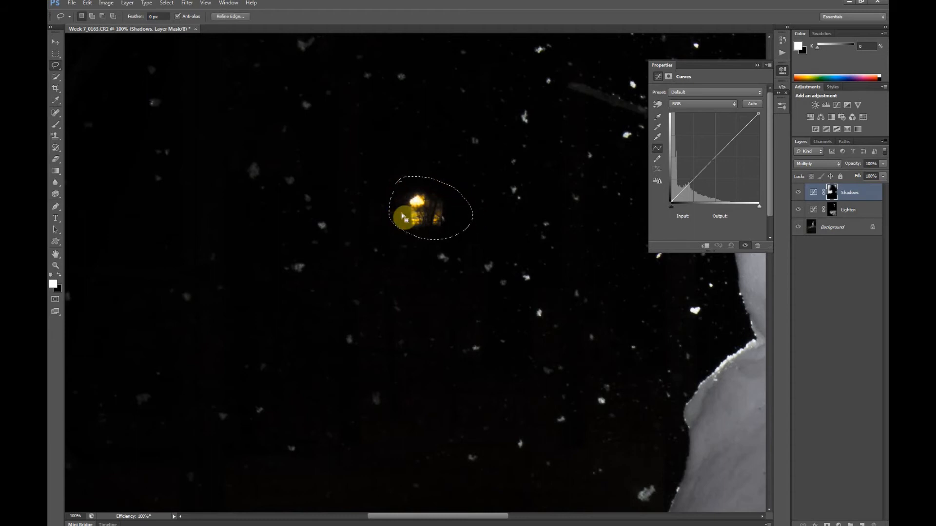
click(834, 229)
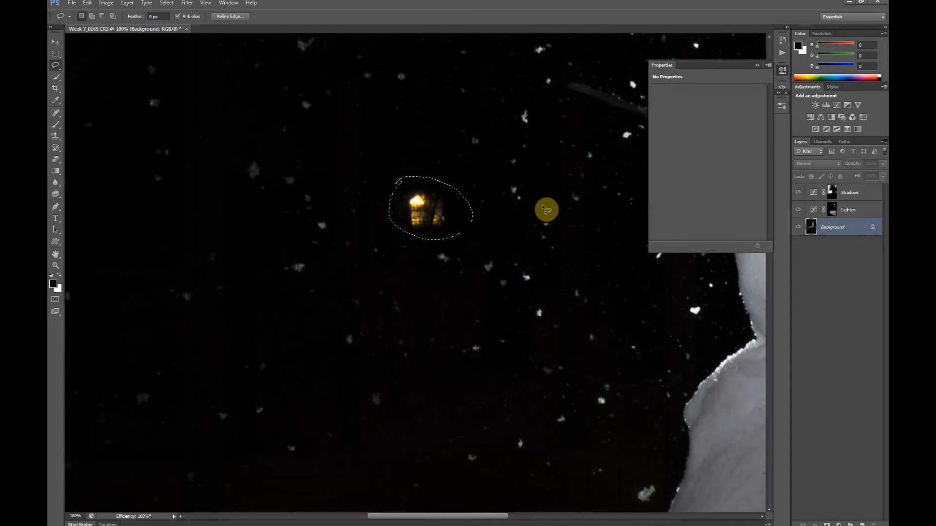
key(ctrl+j)
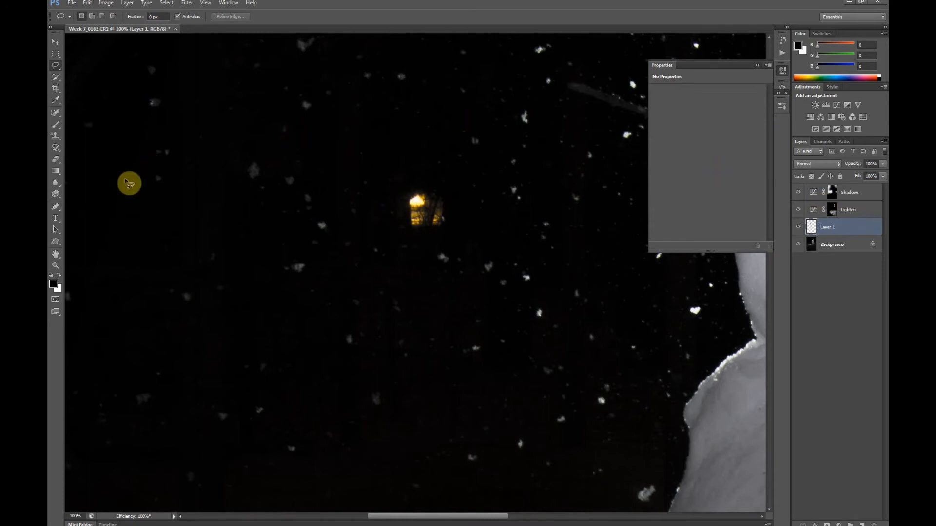
Remove the yellow colour from the copied light using the Sponge tool in Desaturate mode at 100% flow.
click(57, 196)
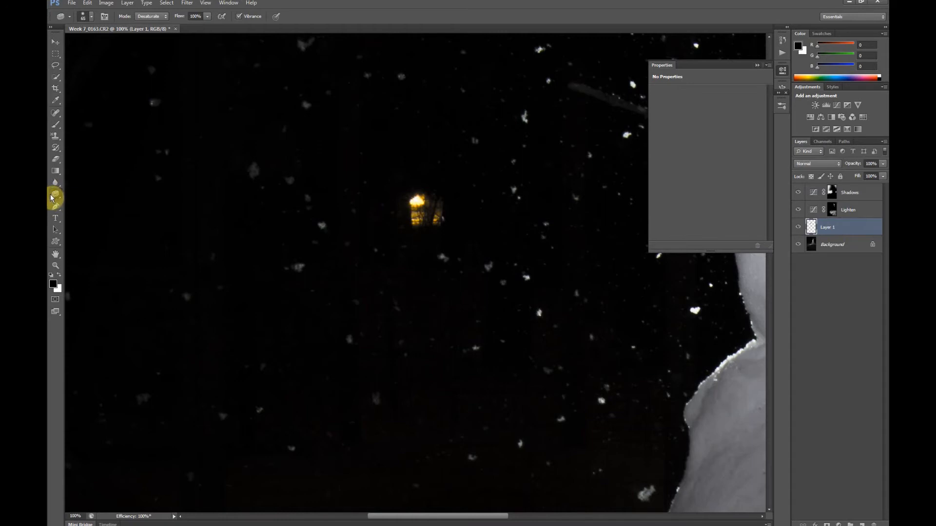
drag(181, 16, 222, 23)
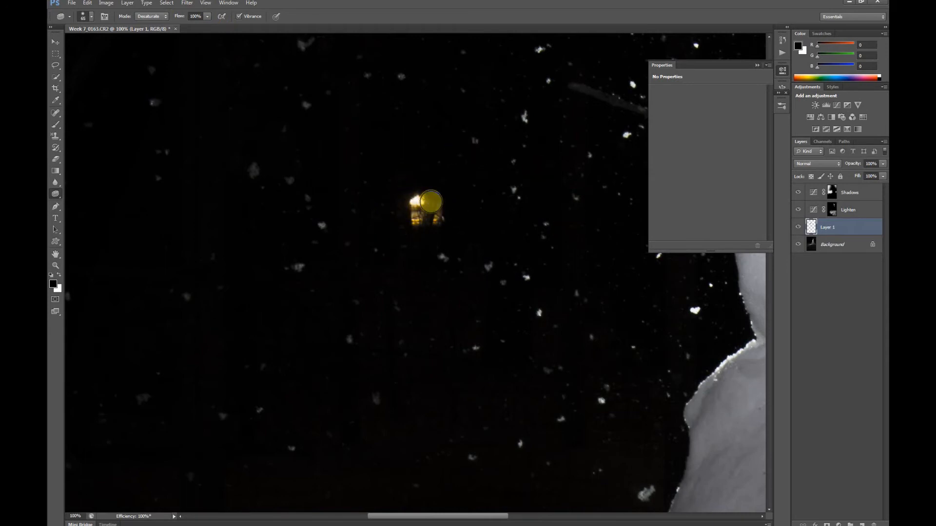
mouse_move(432, 216)
mouse_down()
mouse_move(432, 202)
mouse_move(447, 203)
mouse_move(432, 201)
mouse_move(429, 221)
mouse_move(409, 219)
mouse_move(436, 217)
mouse_move(432, 201)
mouse_move(443, 211)
mouse_move(429, 196)
mouse_move(443, 211)
mouse_move(420, 224)
mouse_move(436, 203)
mouse_move(431, 253)
mouse_up()
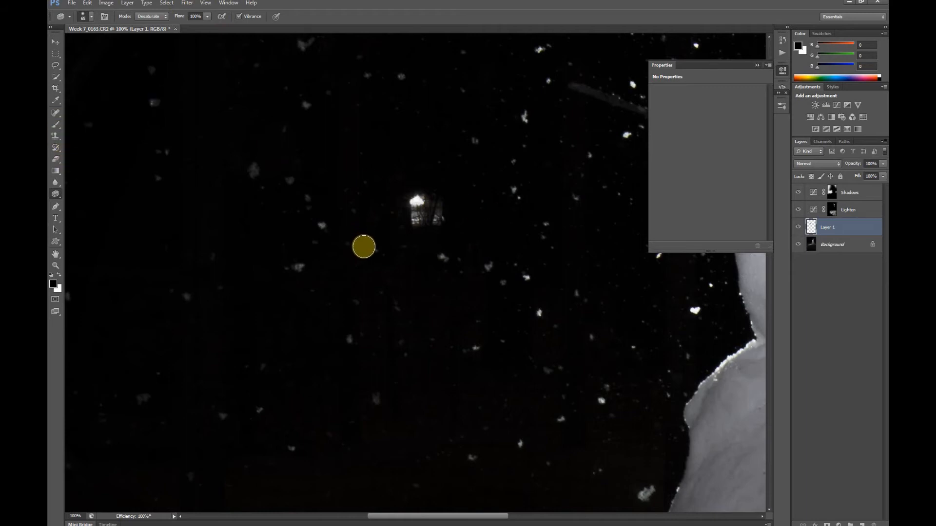
With a size 40 brush and the sampled dark sky colour, paint over the window shapes below the bright spot on Layer 1.
key(b)
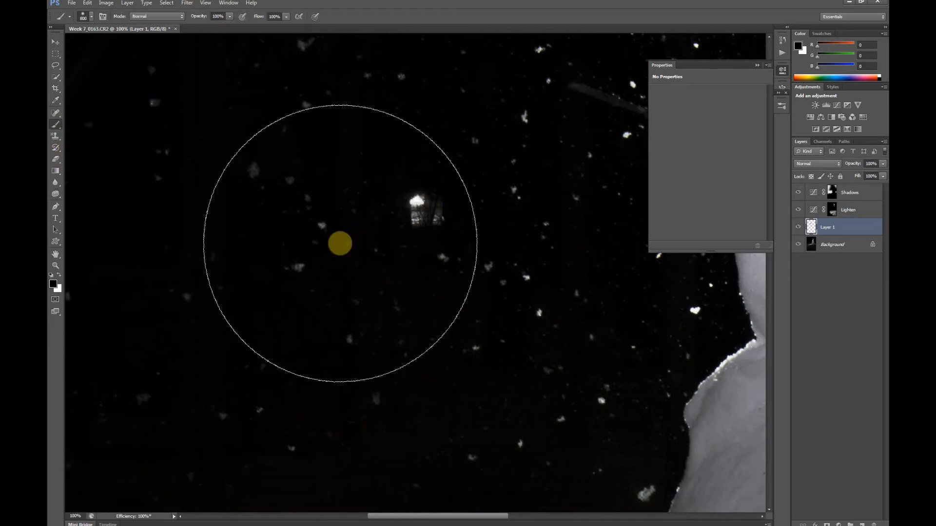
key(bracketleft)
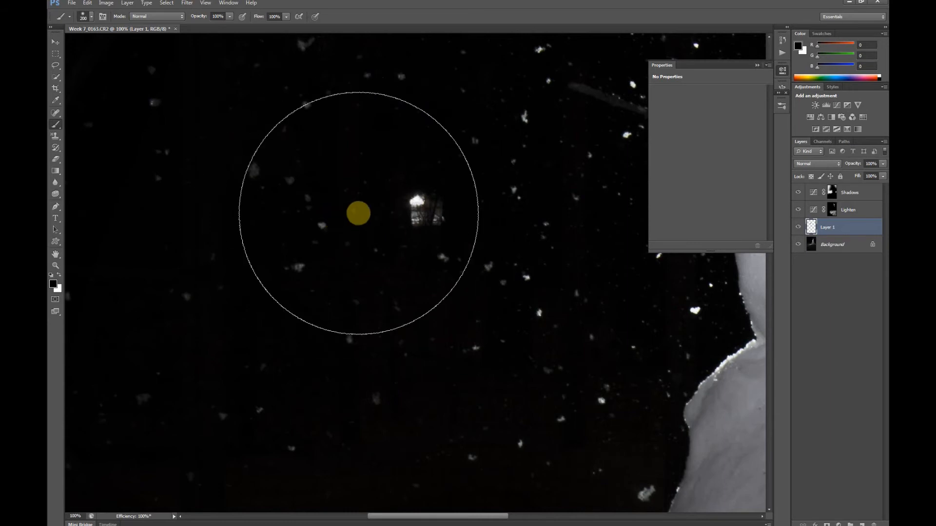
key(bracketleft)
key(bracketleft)
key(bracketleft)
key(bracketleft)
key(bracketleft)
key(bracketleft)
key(bracketleft)
key(bracketleft)
key(bracketleft)
key(bracketleft)
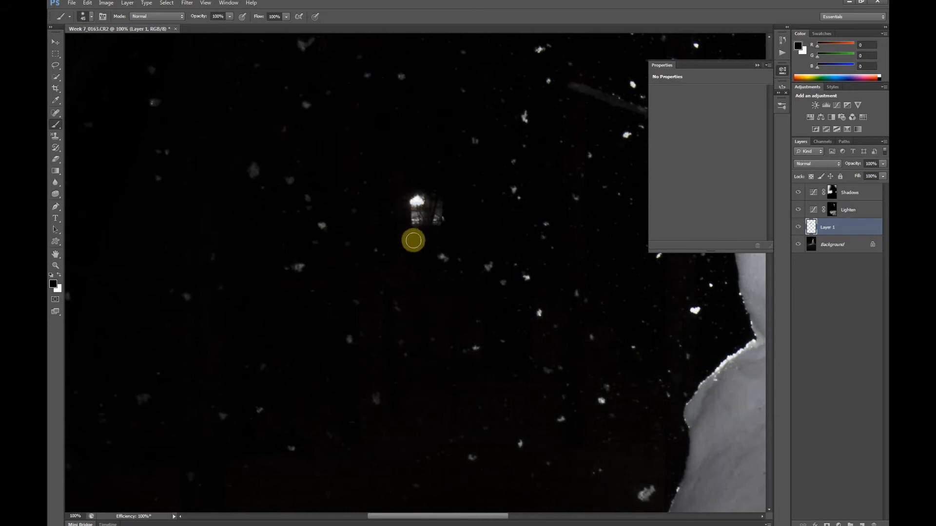
key(bracketleft)
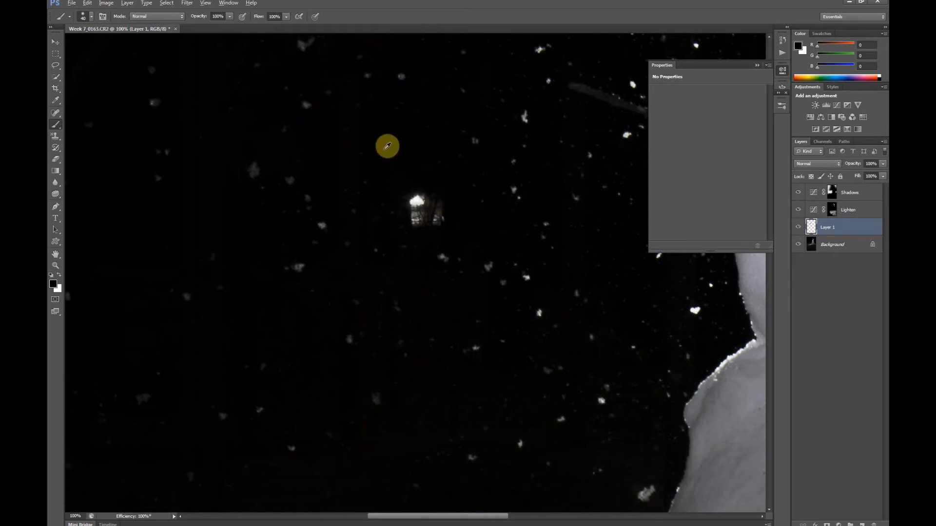
mouse_move(379, 149)
mouse_down()
mouse_move(437, 153)
mouse_move(419, 138)
mouse_move(394, 139)
mouse_up()
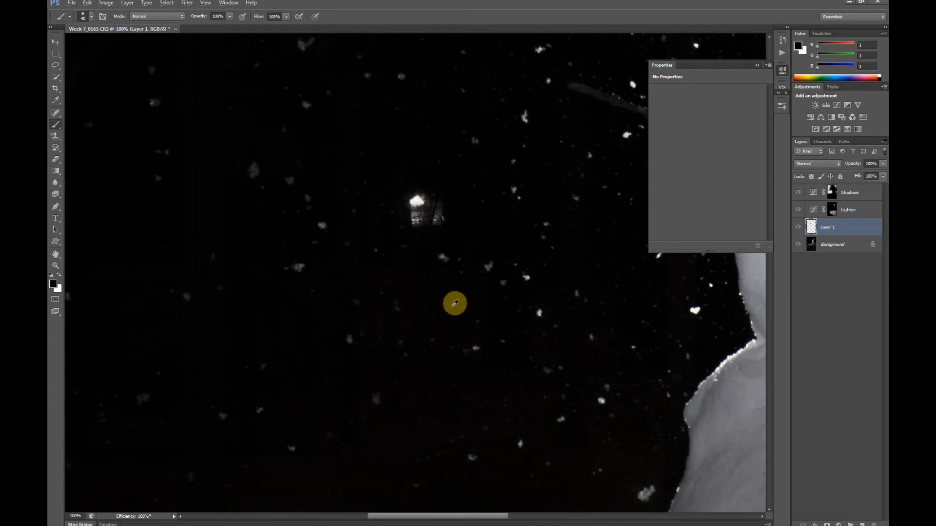
drag(453, 303, 461, 300)
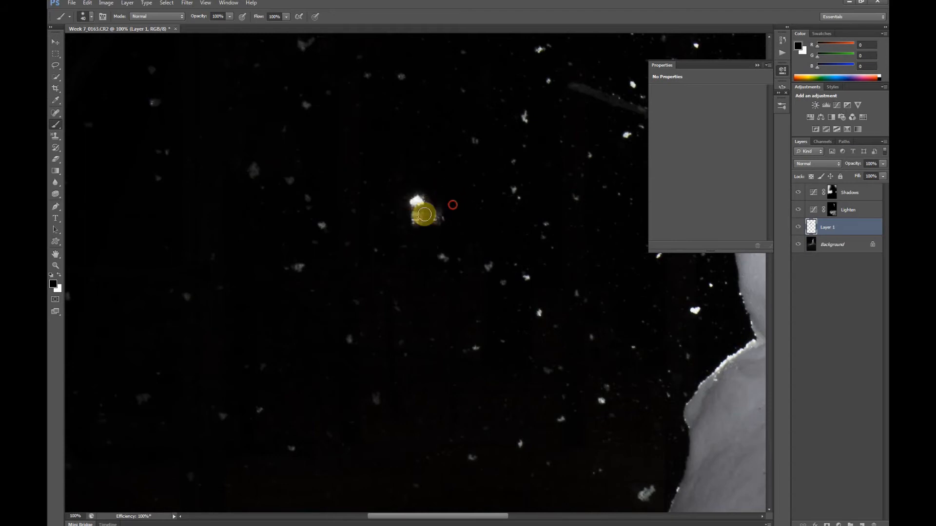
mouse_move(430, 211)
mouse_down()
mouse_move(413, 226)
mouse_move(426, 229)
mouse_move(428, 214)
mouse_move(412, 233)
mouse_move(428, 217)
mouse_move(389, 232)
mouse_move(423, 216)
mouse_move(391, 220)
mouse_move(425, 214)
mouse_move(376, 221)
mouse_move(418, 214)
mouse_move(397, 236)
mouse_up()
drag(417, 218, 403, 267)
mouse_move(415, 216)
mouse_down()
mouse_move(384, 245)
mouse_move(395, 232)
mouse_up()
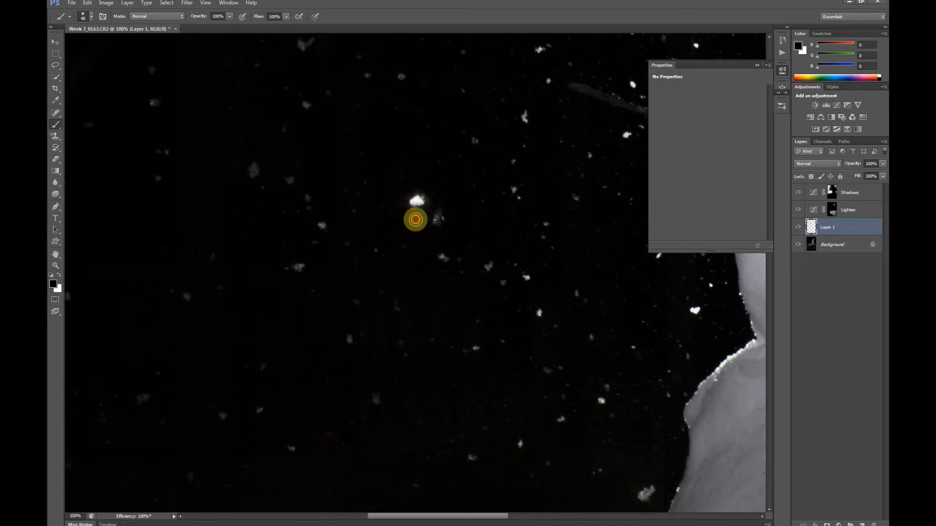
Paint out the remaining glow around and to the lower right of the bright spot on Layer 1.
drag(439, 201, 405, 232)
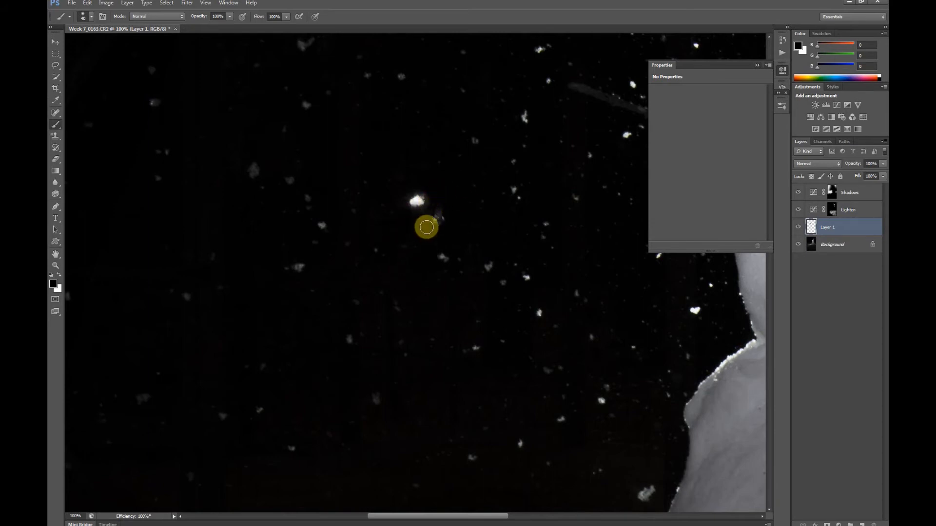
click(424, 223)
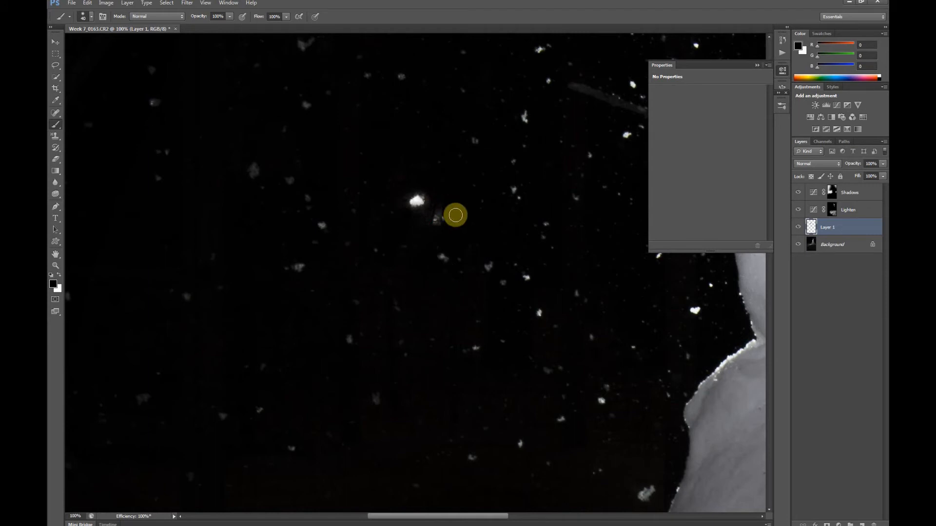
drag(434, 190, 444, 206)
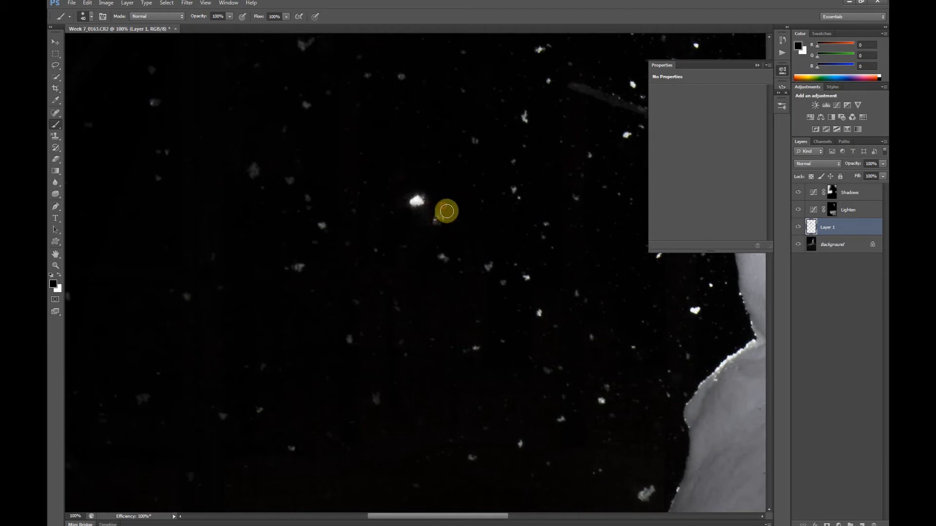
click(437, 227)
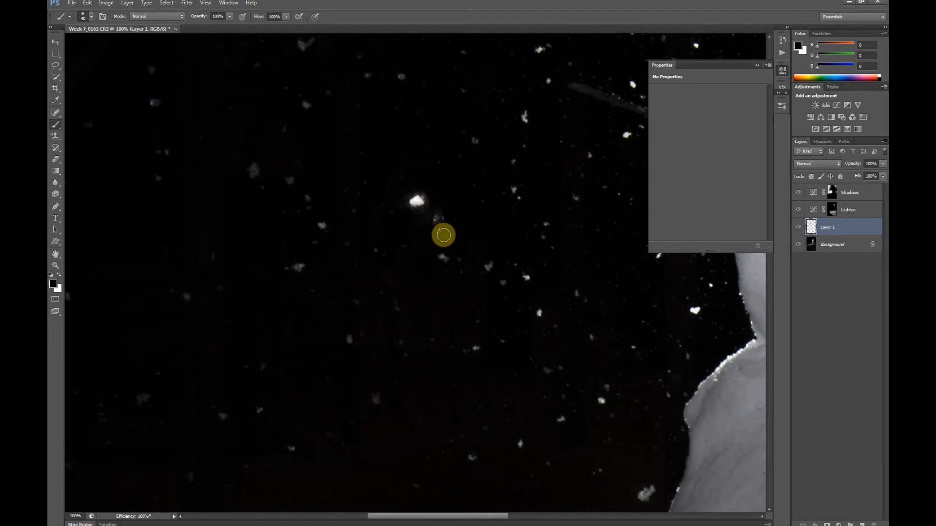
click(436, 218)
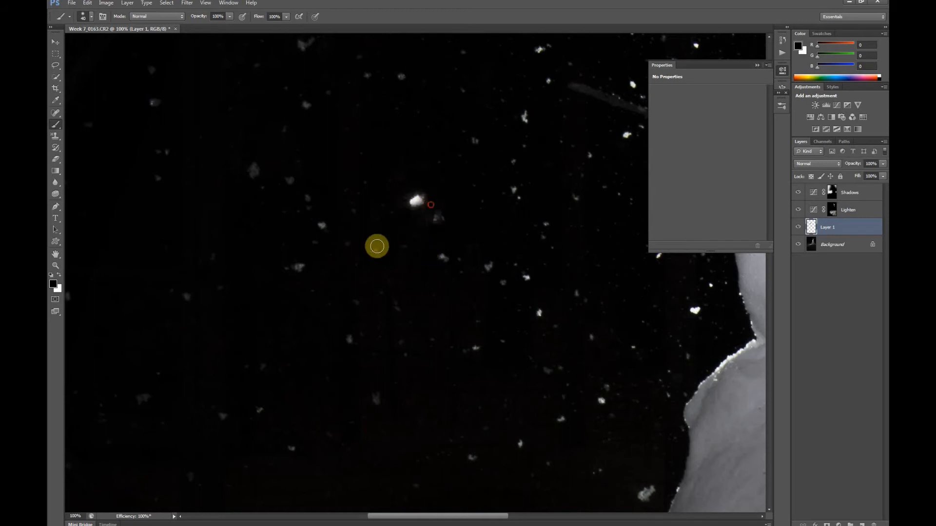
click(414, 217)
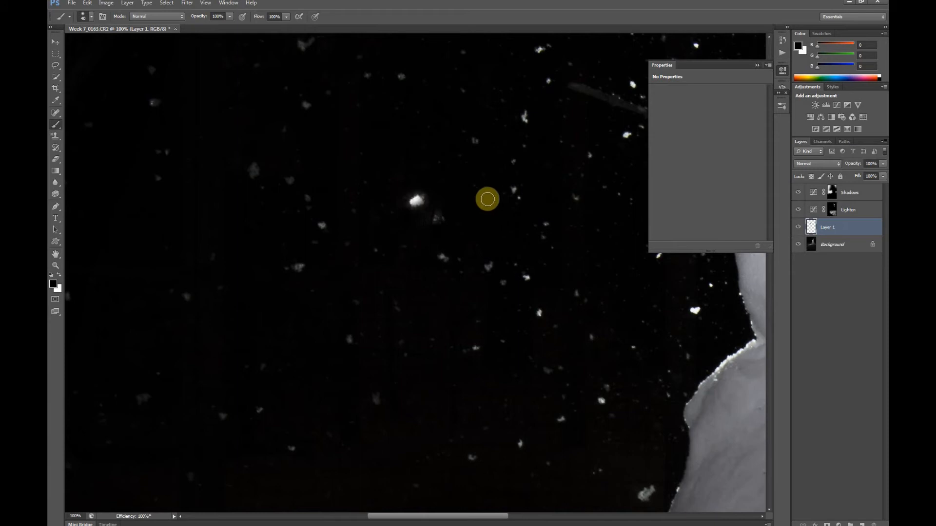
Check the brush's Transfer settings for pen-pressure control of opacity and flow.
key(F5)
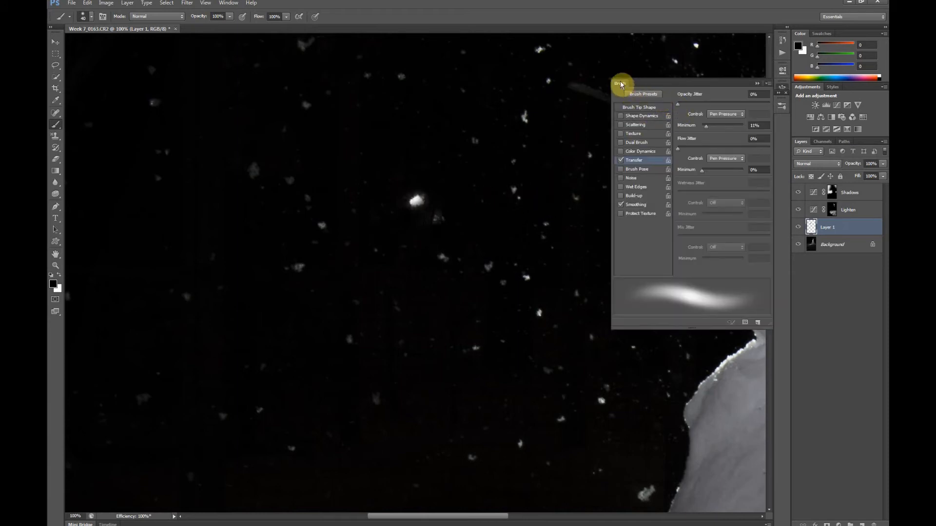
click(620, 83)
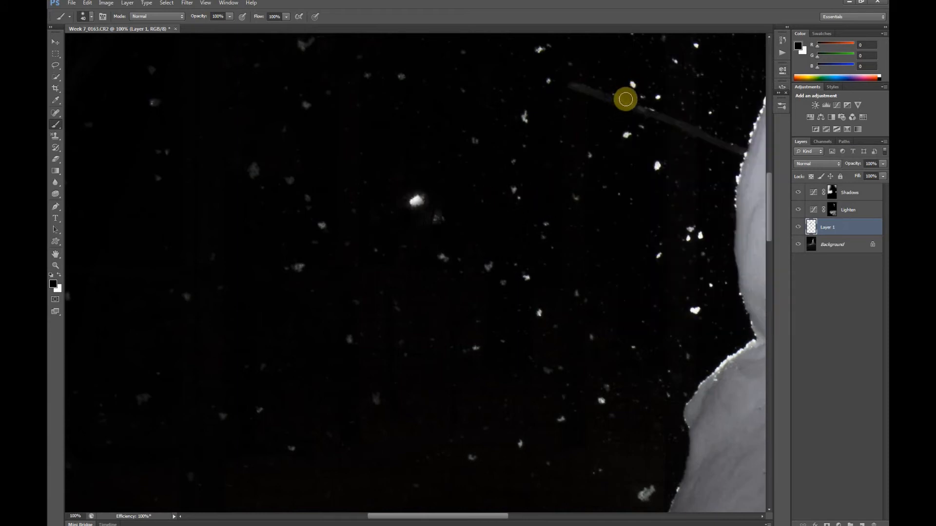
Choose the irregular textured 36 px brush preset for the Brush tool and check its Transfer settings.
key(F5)
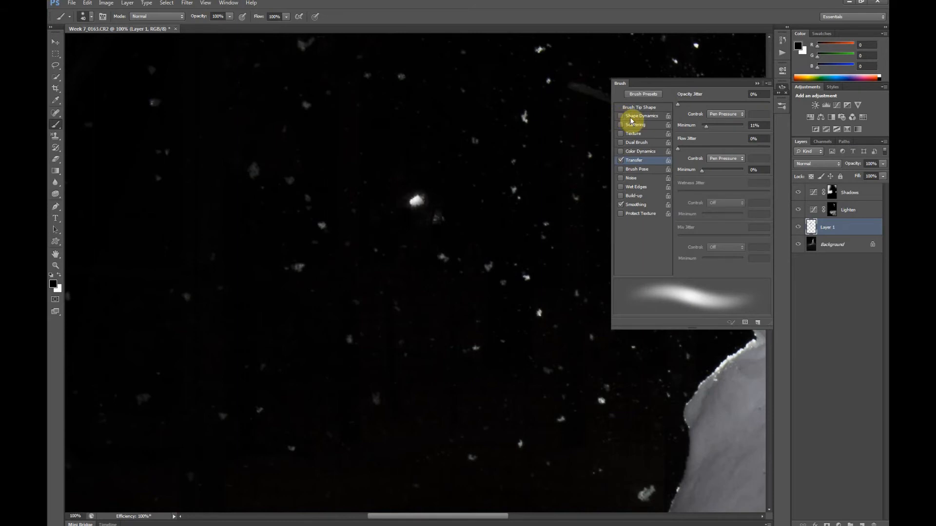
click(652, 95)
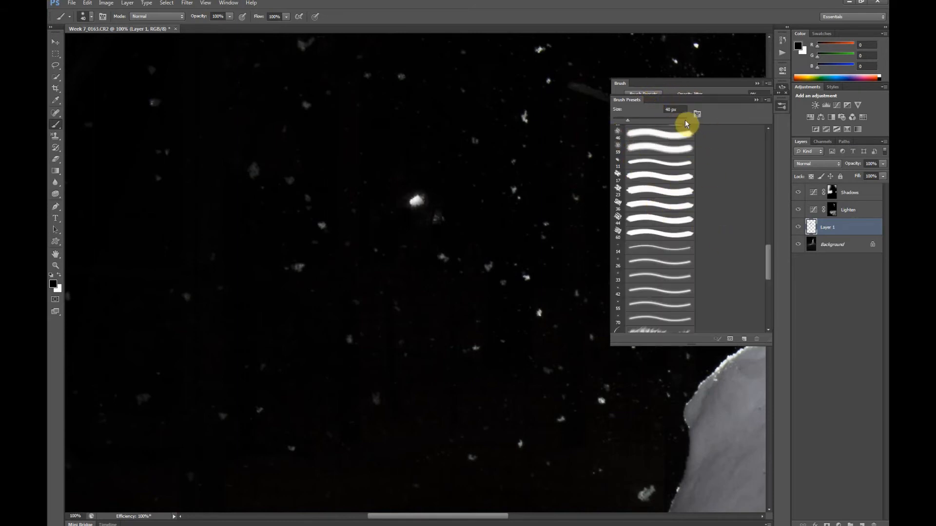
drag(767, 254, 766, 253)
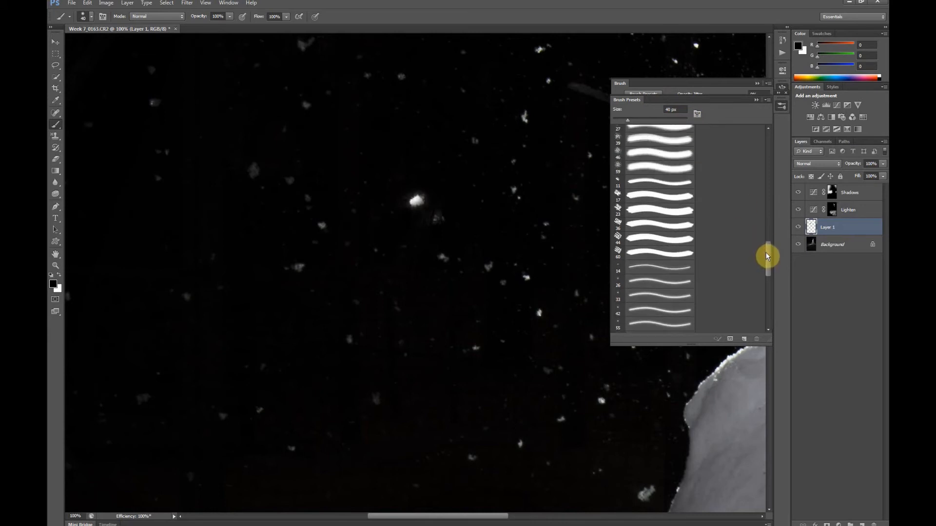
drag(766, 256, 621, 242)
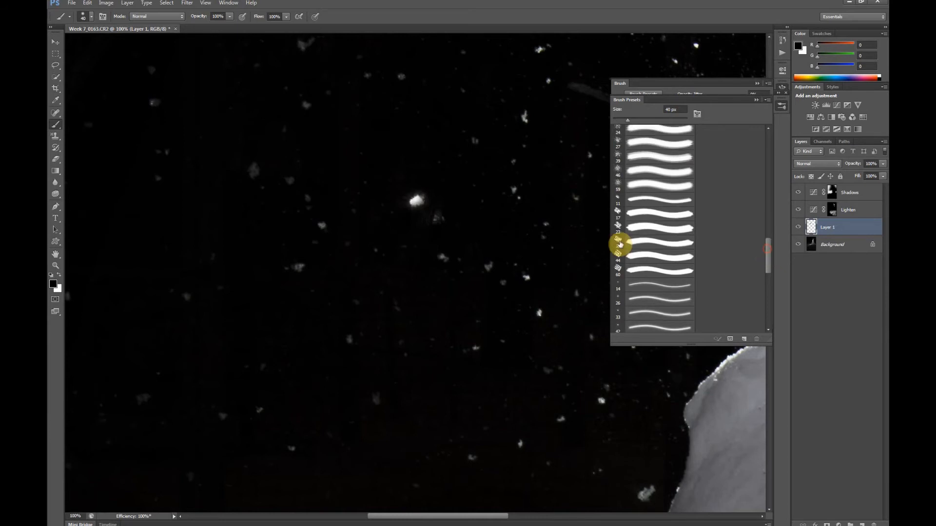
click(617, 241)
click(619, 242)
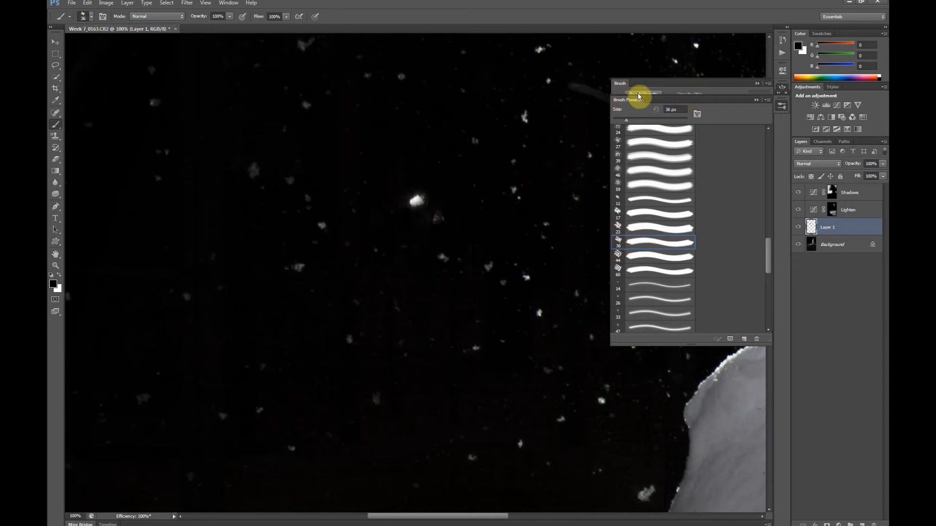
click(648, 86)
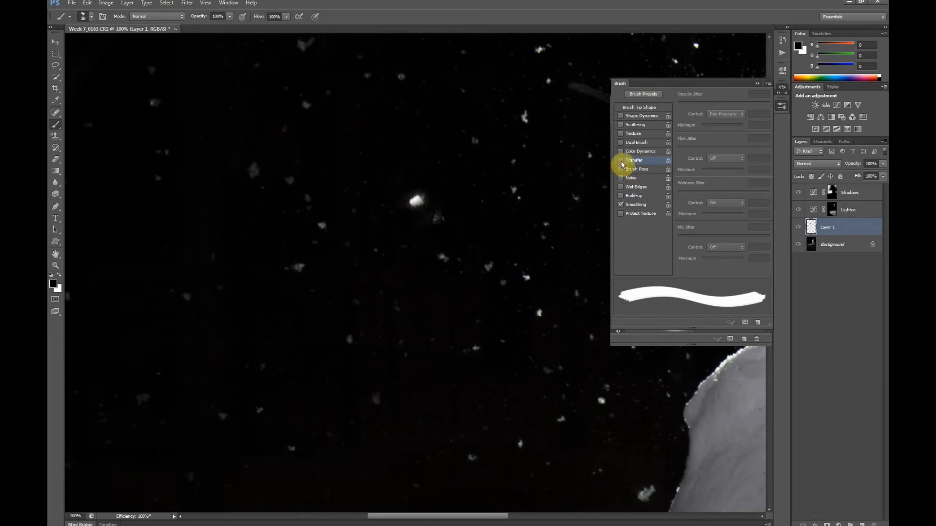
click(758, 83)
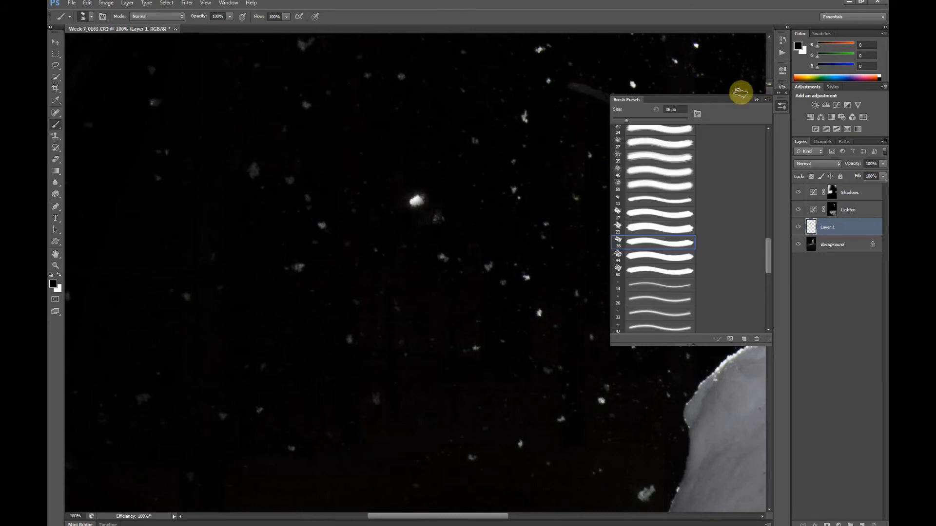
click(756, 100)
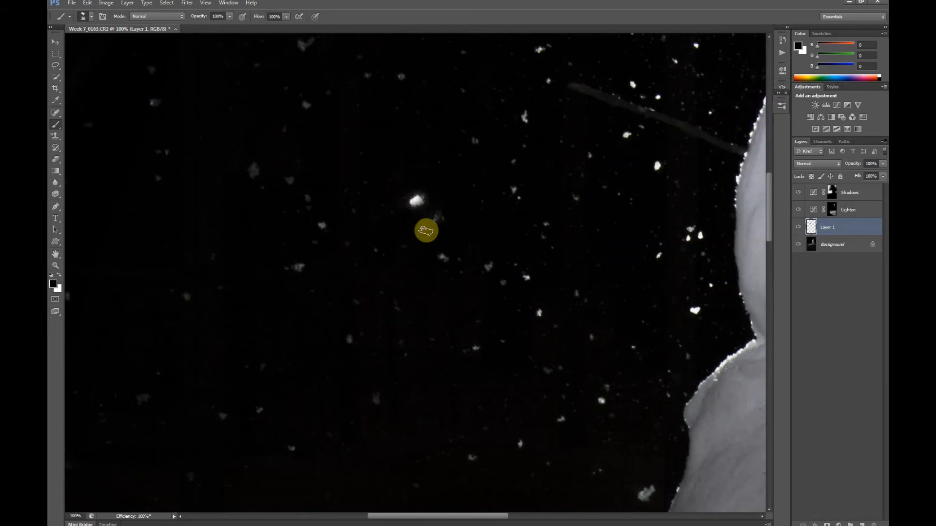
Enlarge the textured brush to 123 px.
key(bracketright)
key(bracketright)
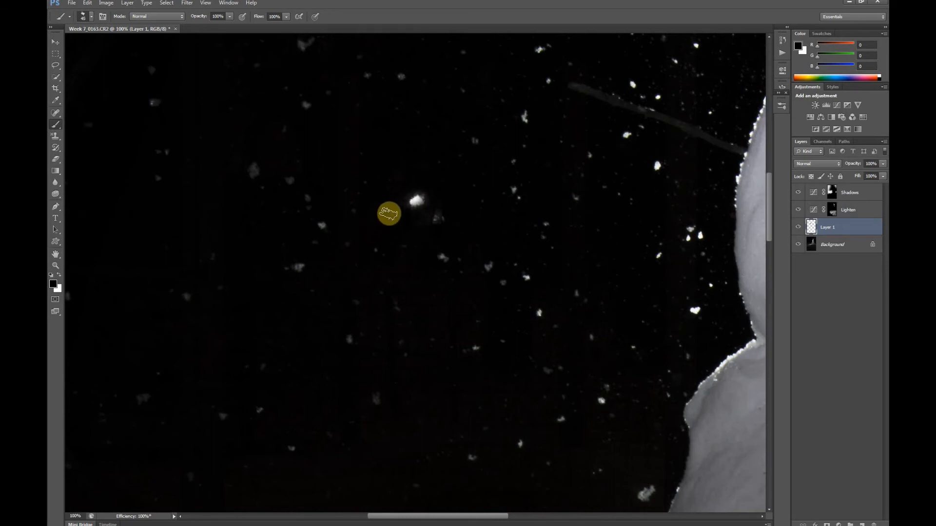
key(bracketright)
key(bracketright)
key(bracketright)
key(bracketright)
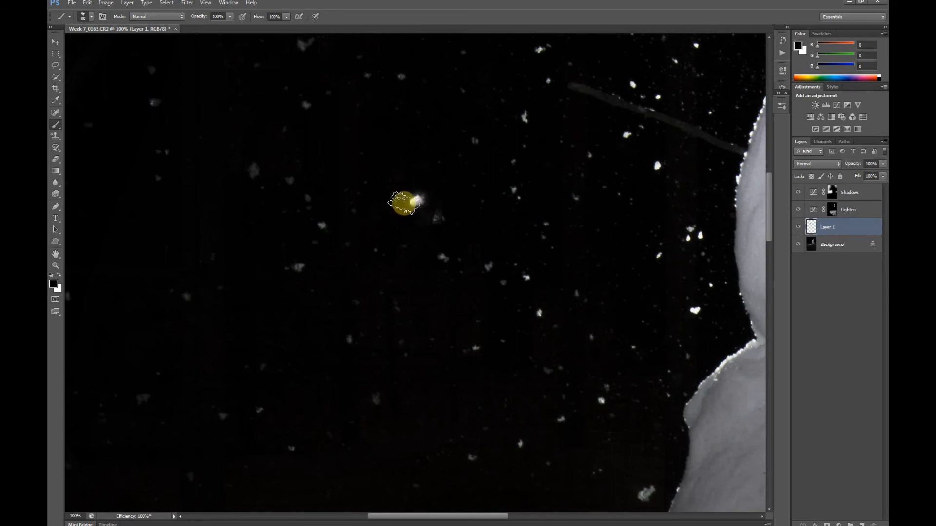
right_click(423, 205)
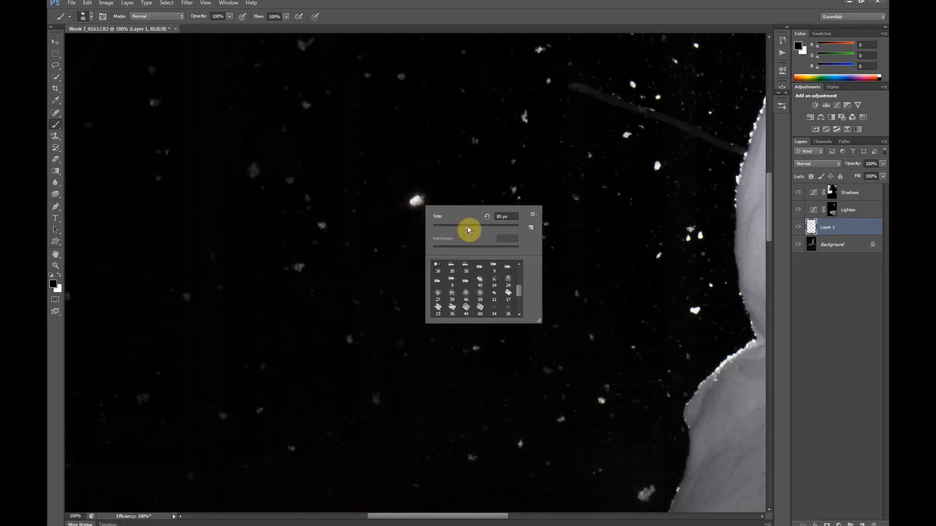
drag(467, 226, 469, 227)
drag(482, 230, 481, 229)
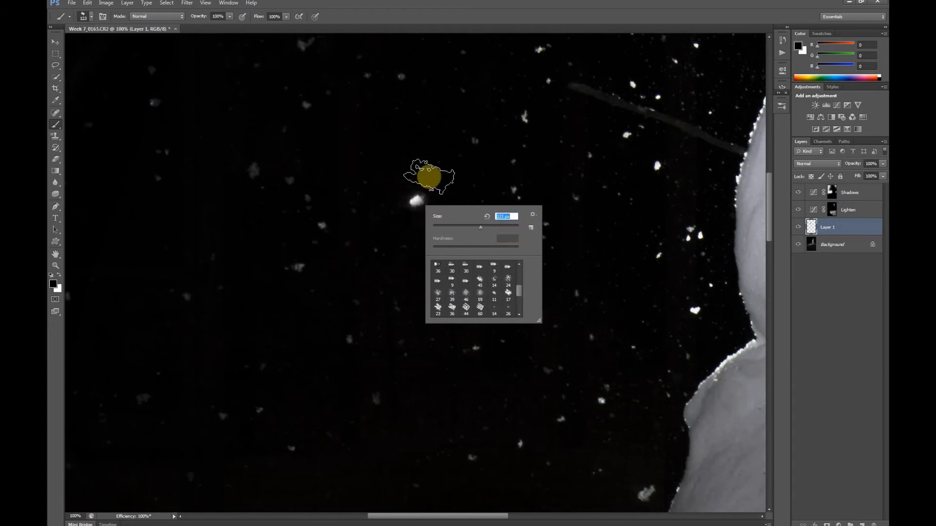
click(520, 12)
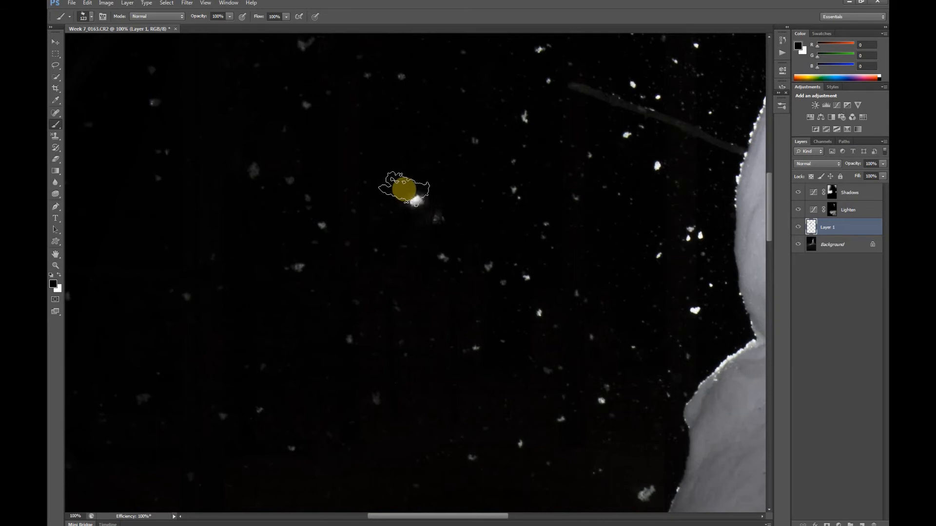
Dab black with the textured brush over the bright spot on Layer 1, undo the last dab, and check the whole image.
click(403, 189)
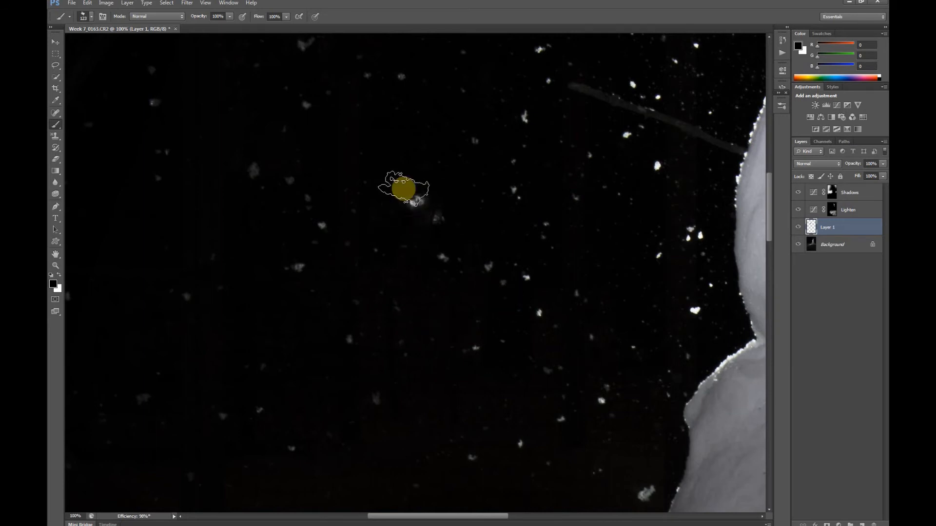
click(405, 194)
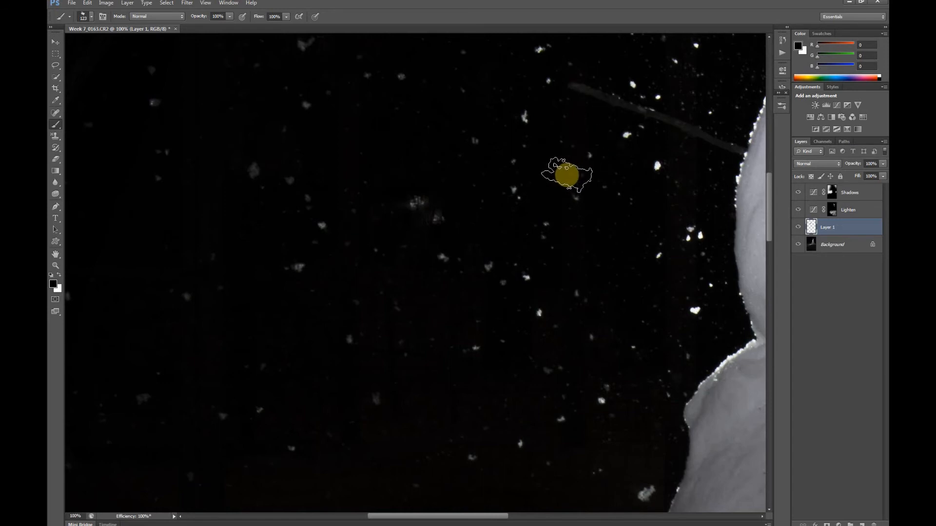
key(ctrl+z)
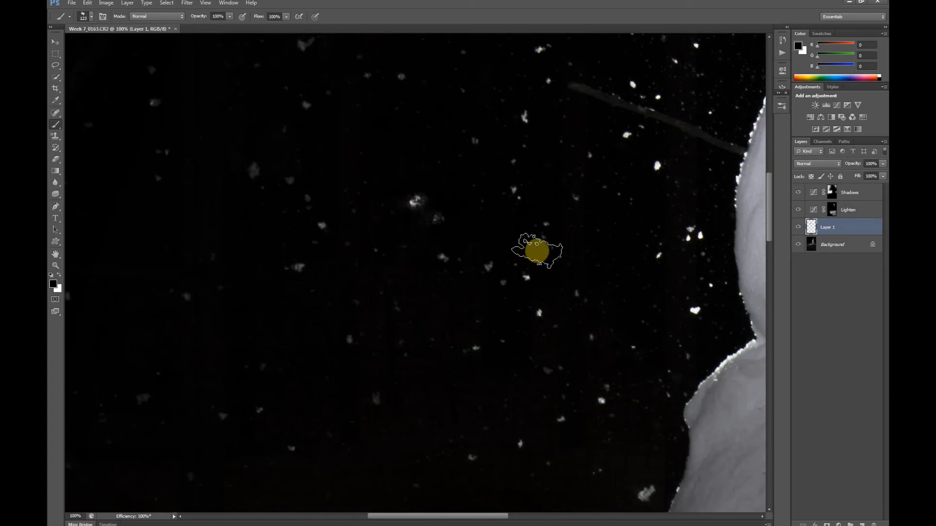
key(ctrl+minus)
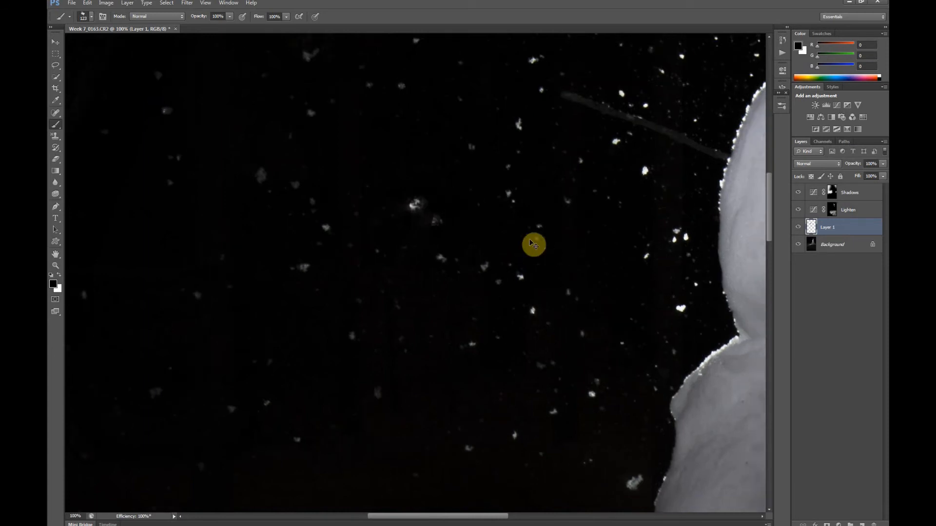
key(ctrl+minus)
key(ctrl+minus)
key(ctrl+minus)
key(ctrl+minus)
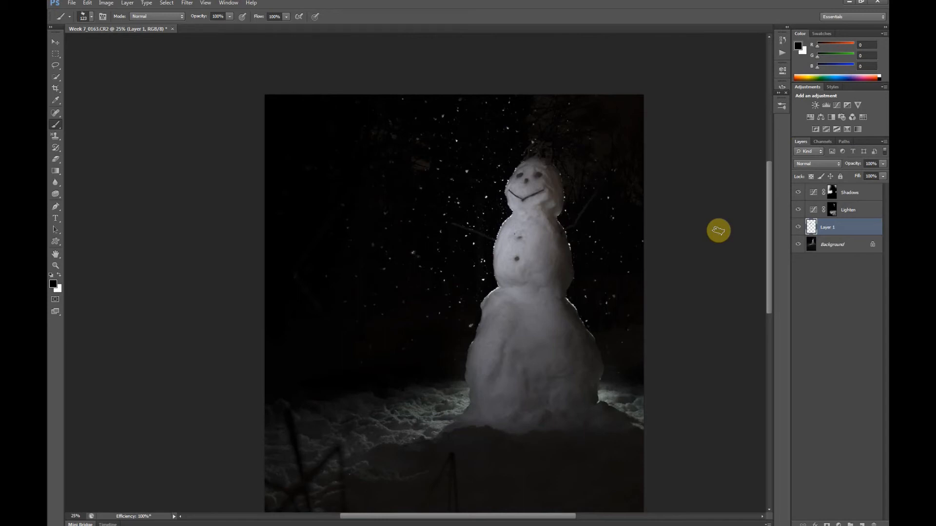
drag(613, 324, 617, 278)
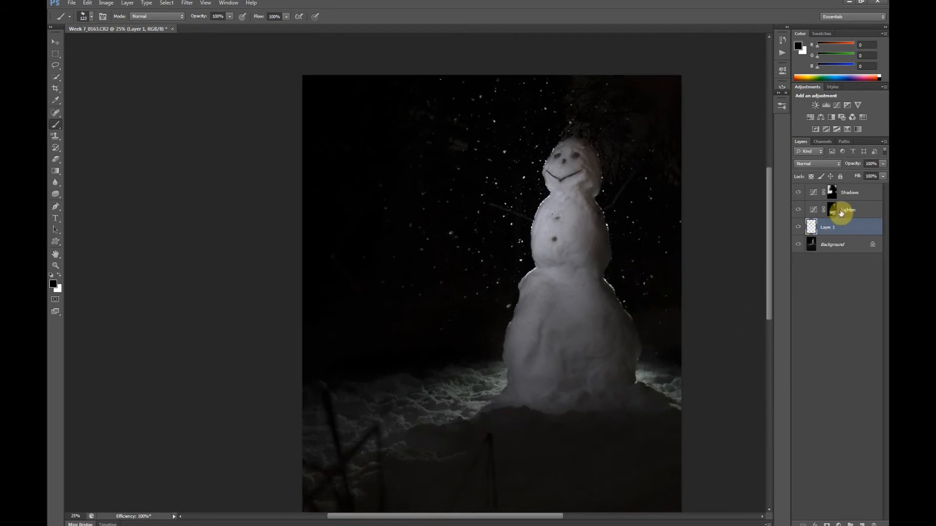
Load the Background layer's RGB highlights as a selection and copy them to a new layer.
click(830, 247)
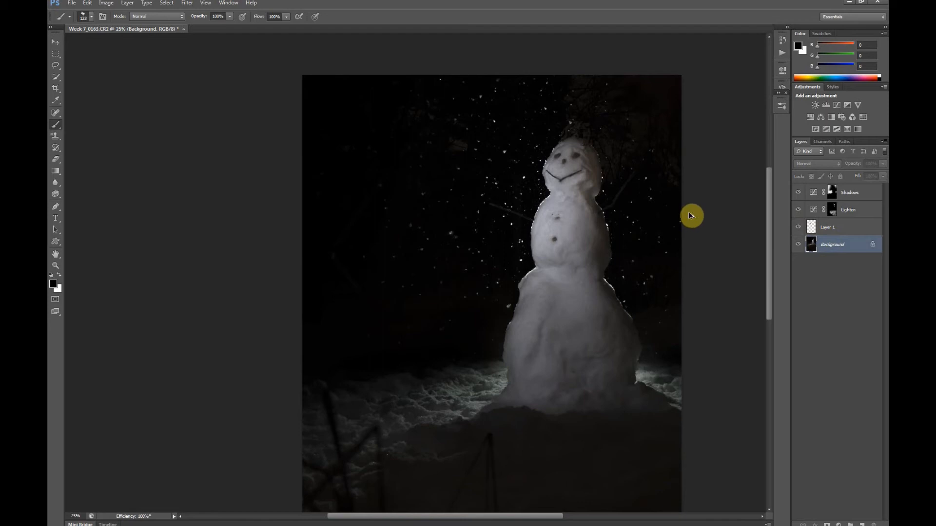
key(ctrl+alt+2)
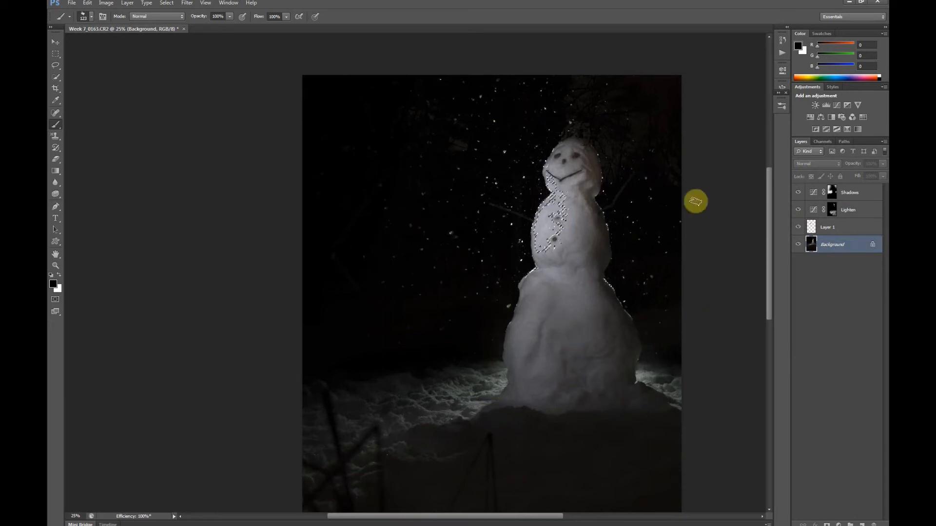
click(823, 141)
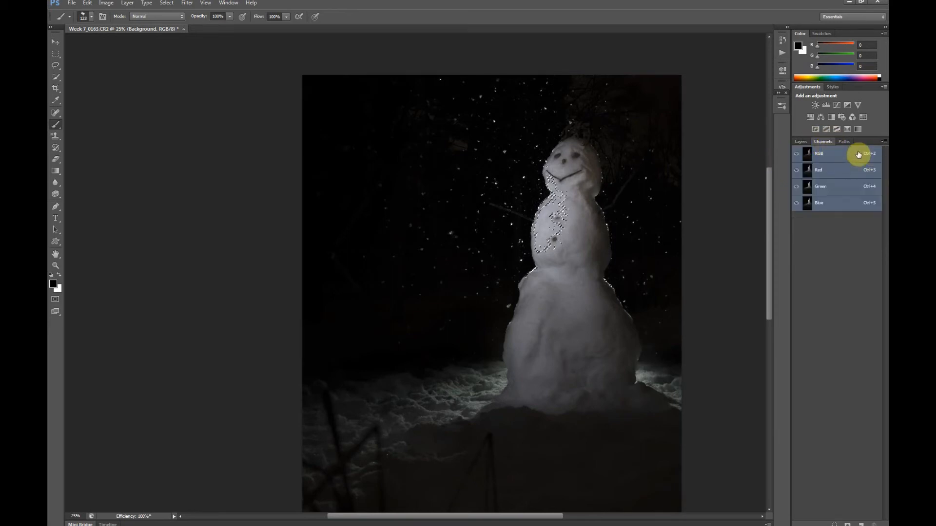
click(802, 142)
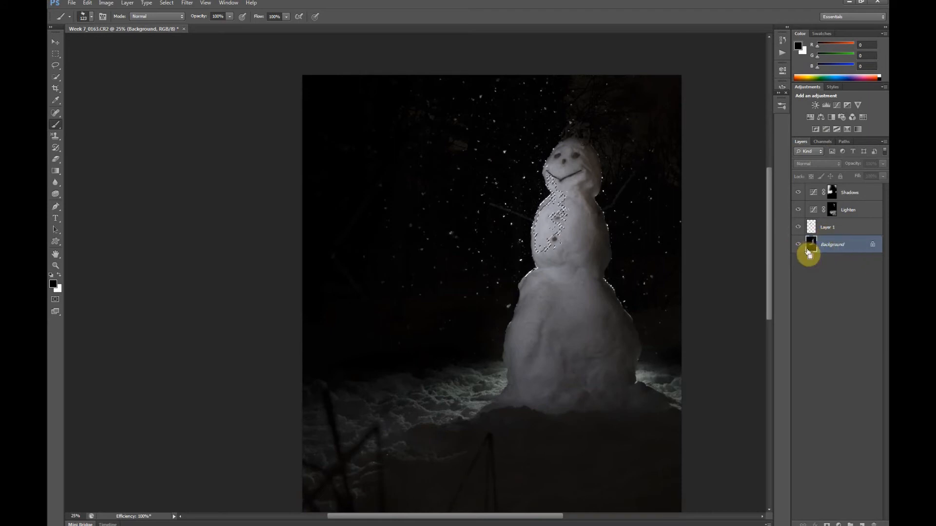
key(ctrl+j)
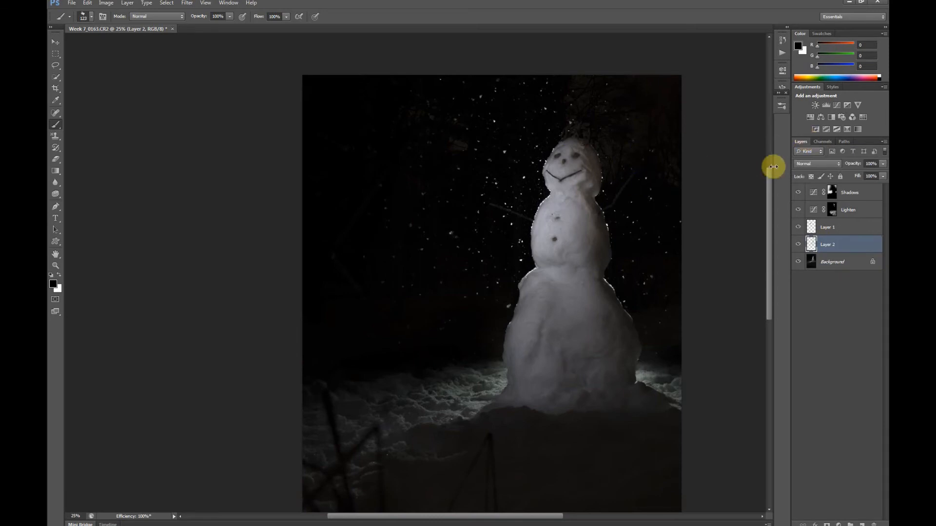
Set Layer 2's blend mode to Screen, and merge a duplicate of it down to strengthen the highlights.
click(836, 164)
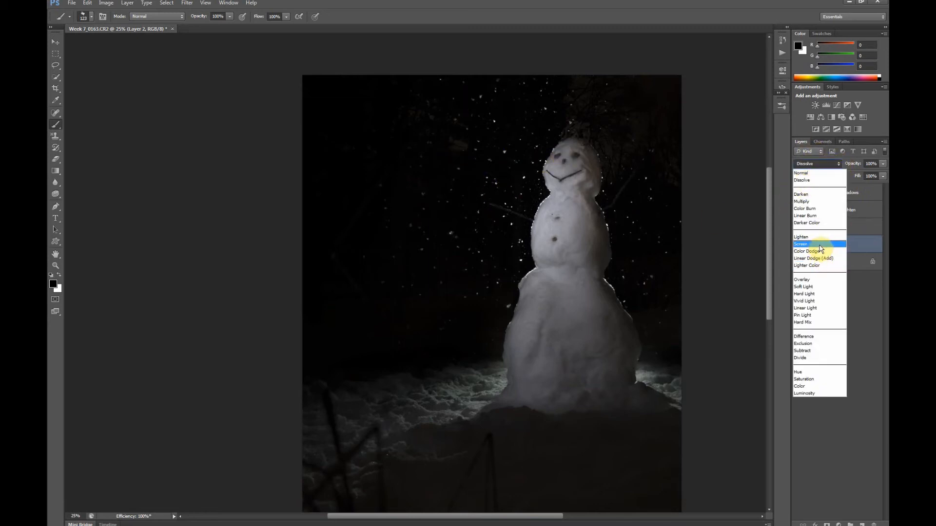
click(821, 245)
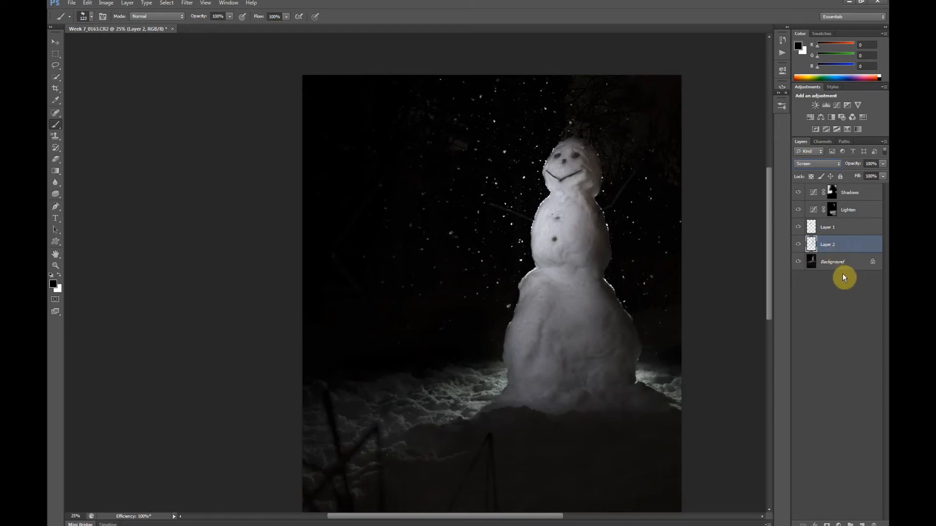
key(ctrl+j)
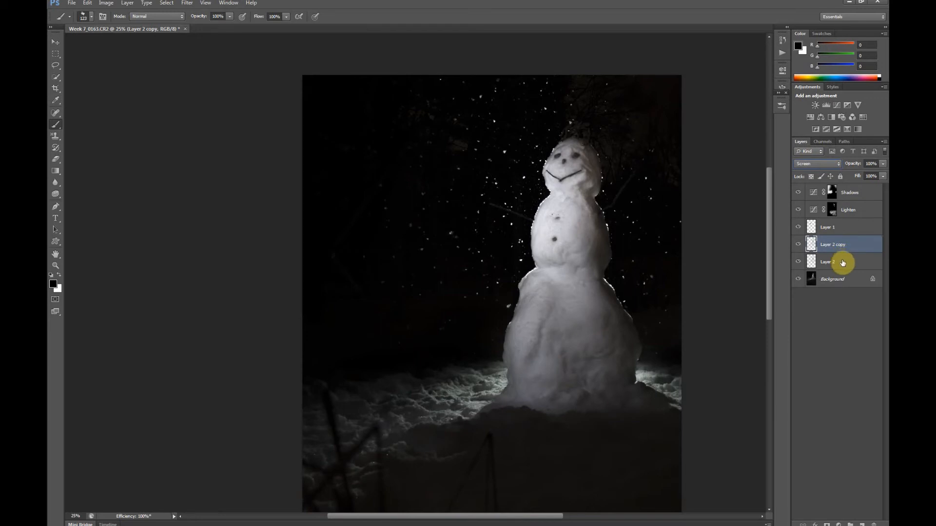
click(883, 142)
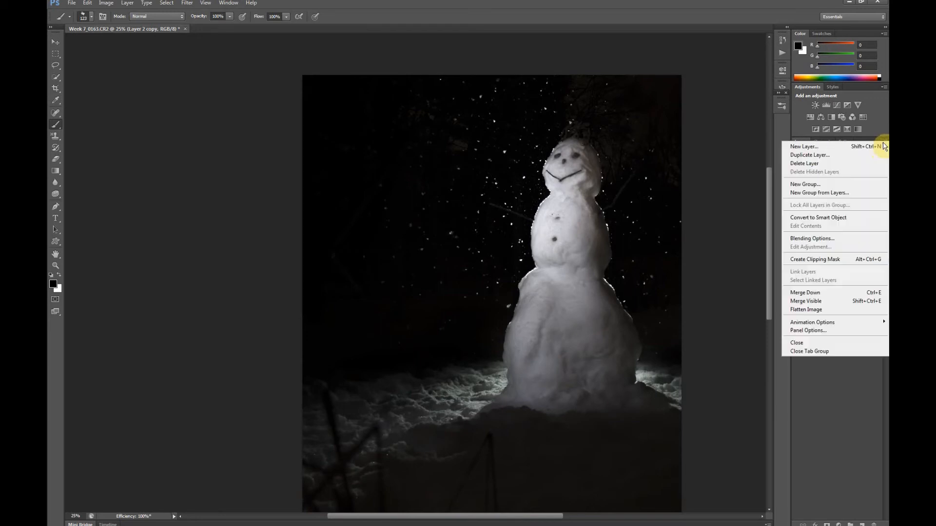
click(849, 294)
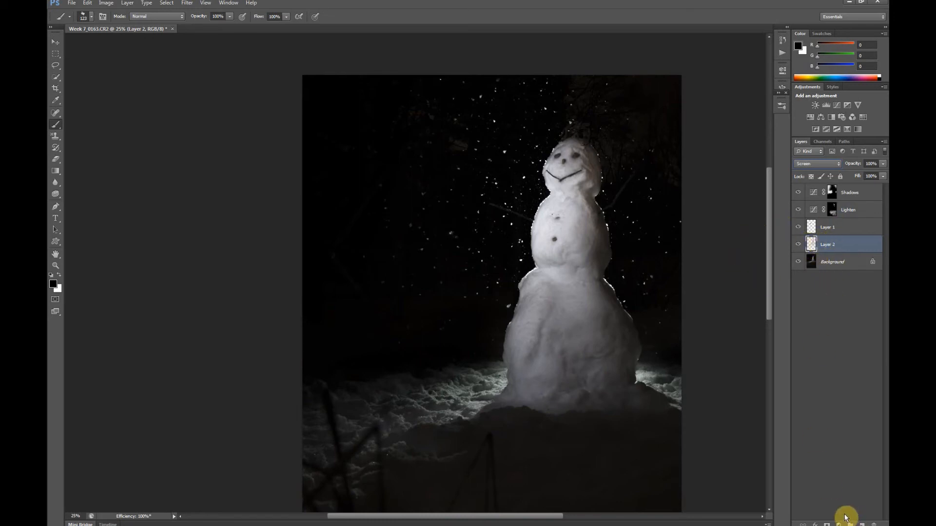
mouse_move(823, 522)
alt+click(827, 524)
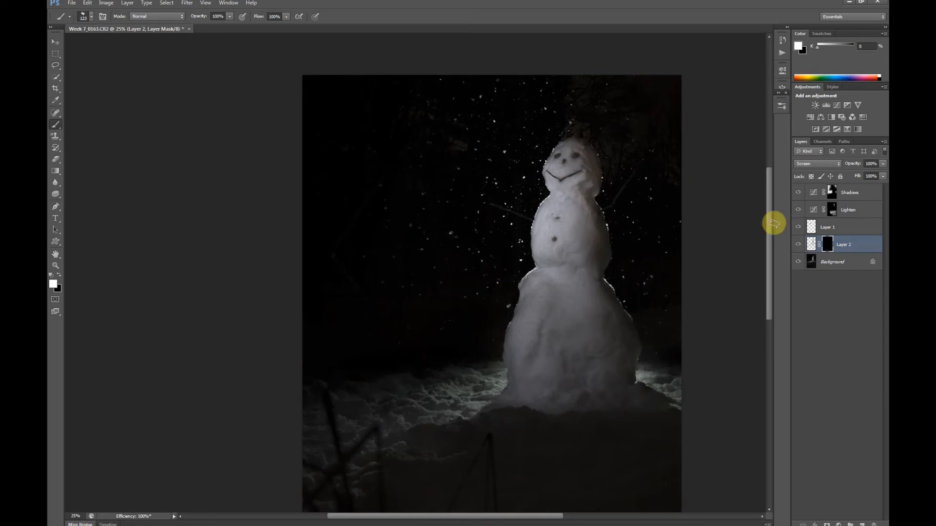
click(798, 247)
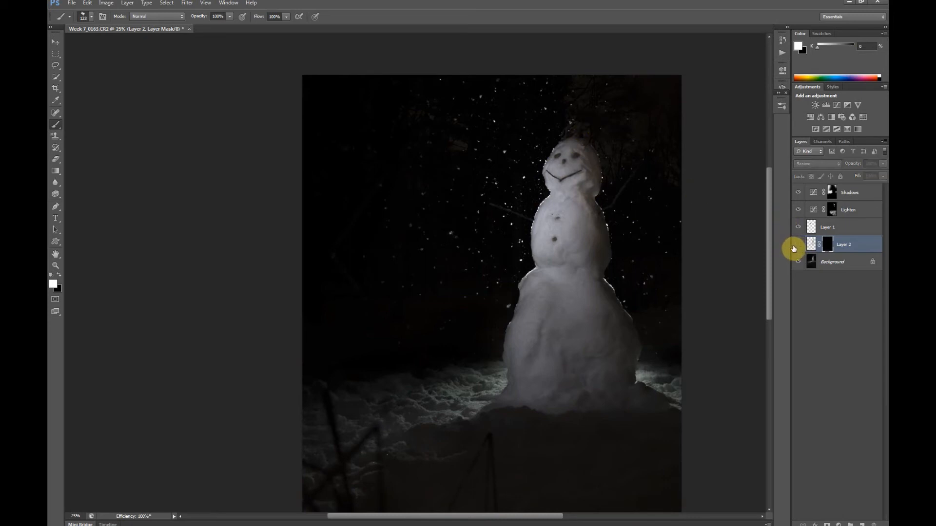
click(798, 246)
click(823, 245)
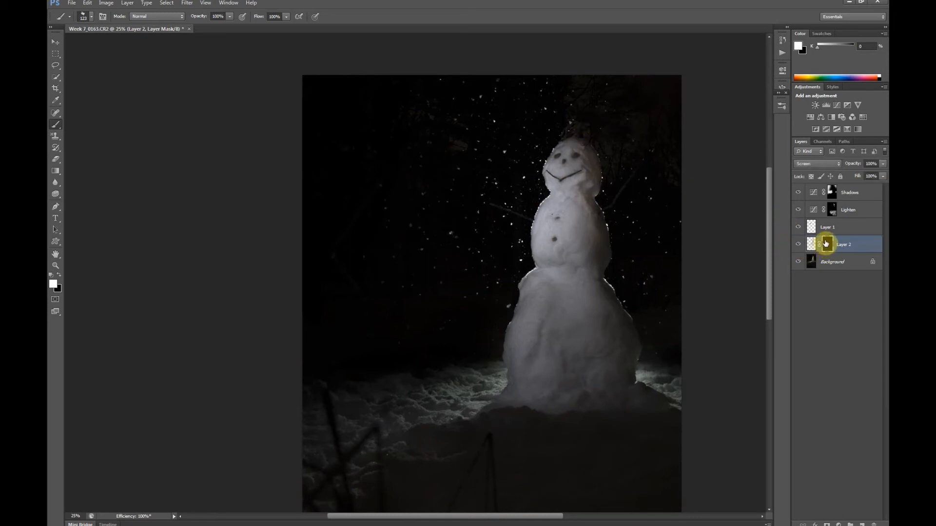
key(Delete)
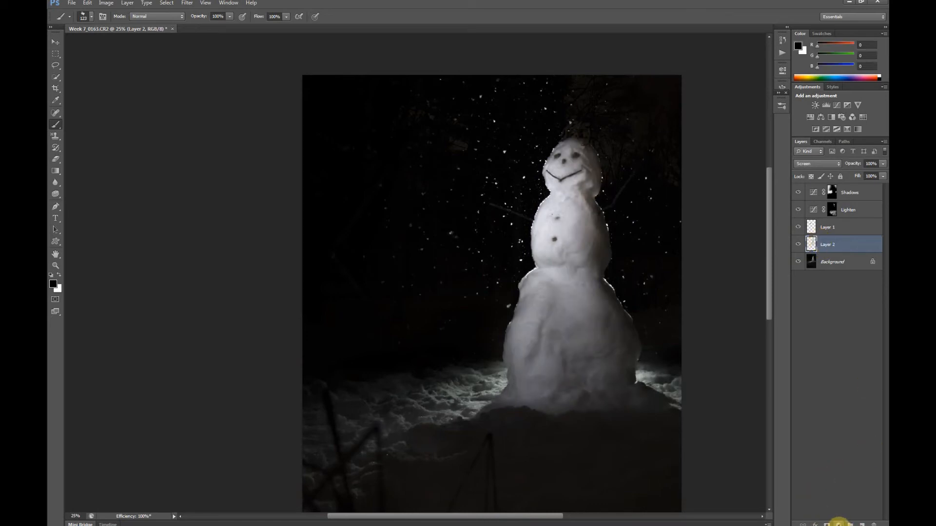
Add a white layer mask to Layer 2 and switch to a soft round brush with 0% hardness.
click(826, 524)
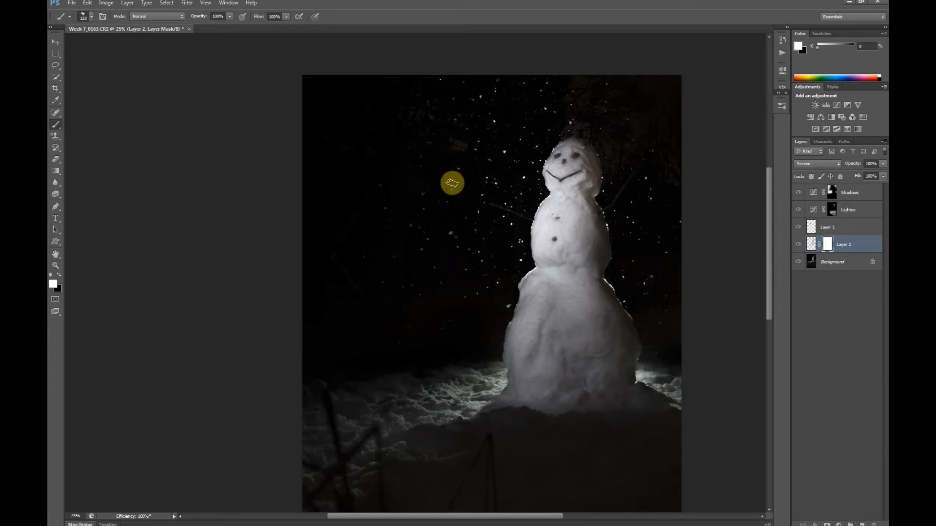
right_click(501, 238)
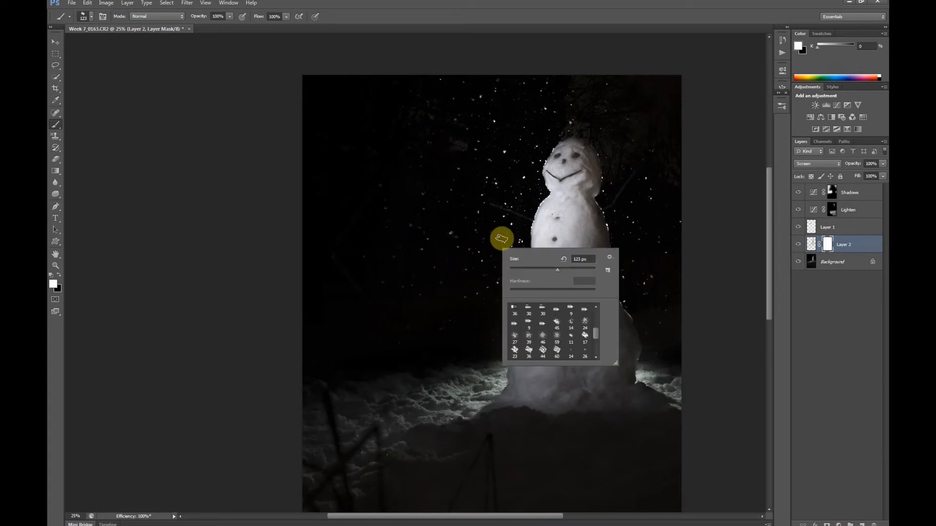
mouse_move(595, 333)
mouse_down()
mouse_move(598, 358)
mouse_move(594, 307)
mouse_up()
click(514, 310)
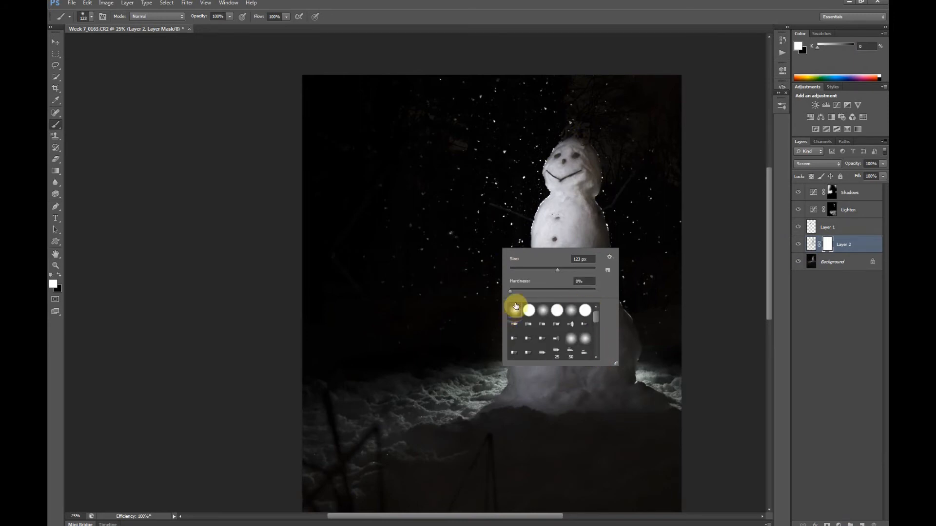
click(685, 17)
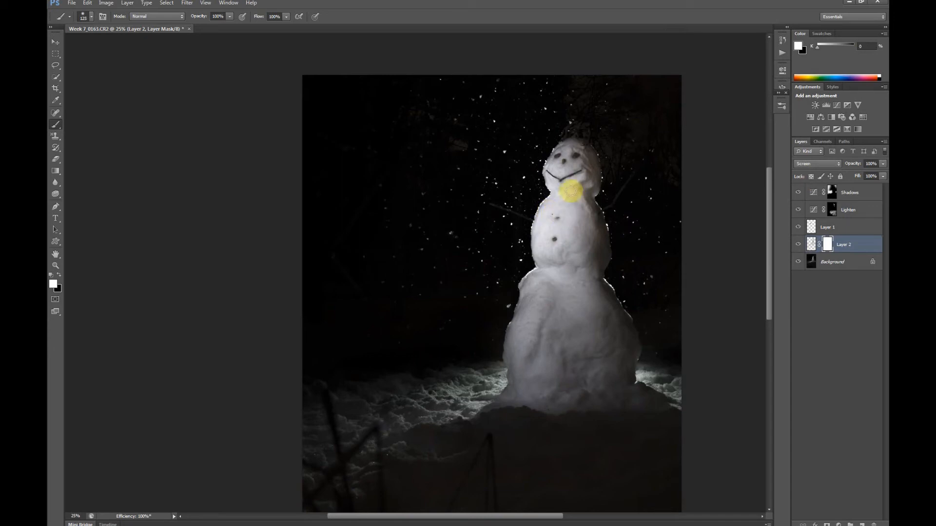
Enlarge the soft brush to 500 px and make black the foreground color.
key(bracketright)
key(bracketright)
key(bracketright)
key(bracketright)
key(bracketright)
key(bracketright)
key(bracketright)
key(bracketright)
key(bracketright)
key(bracketleft)
key(bracketleft)
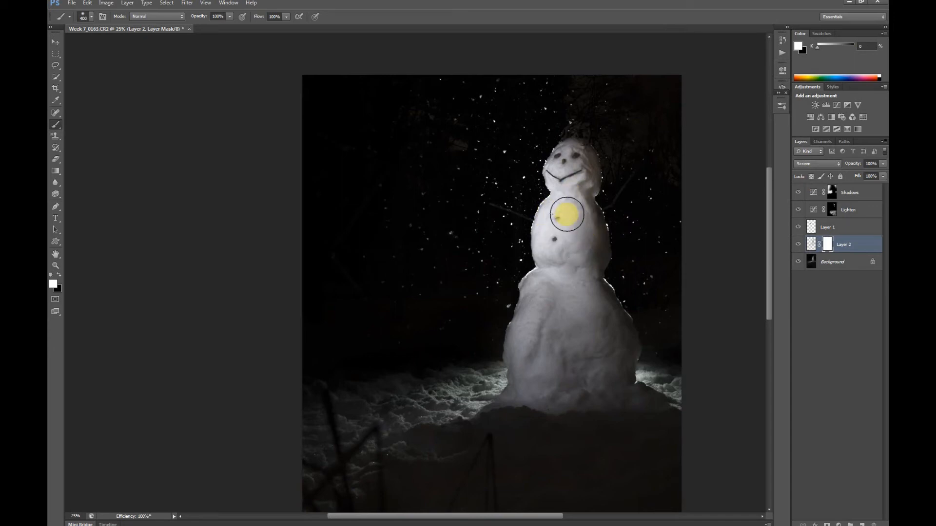
key(x)
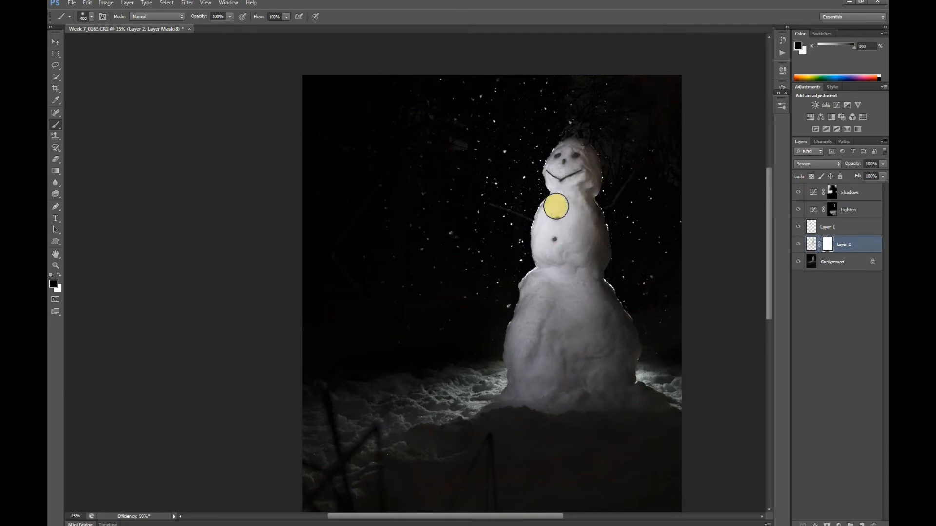
key(bracketright)
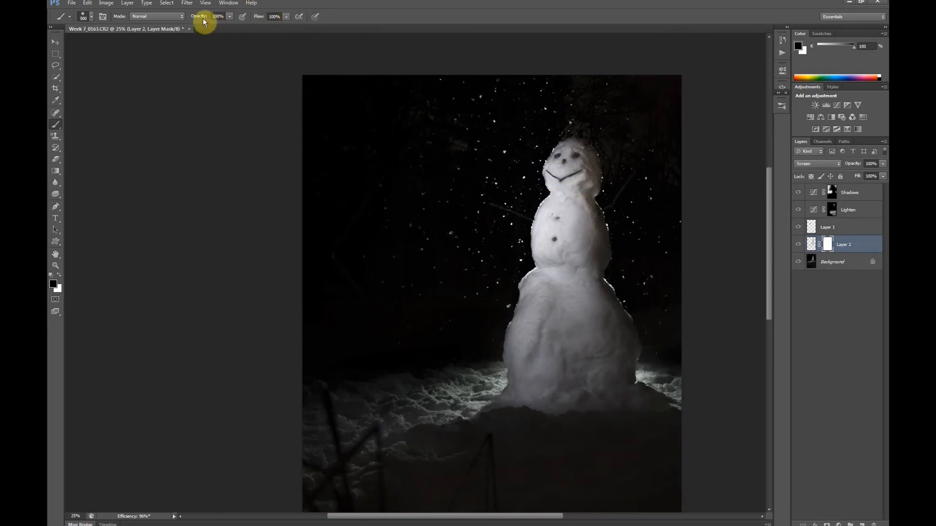
Paint black at 68% brush opacity over the snowman on Layer 2's mask, and compare the image with and without the layer.
drag(203, 18, 194, 19)
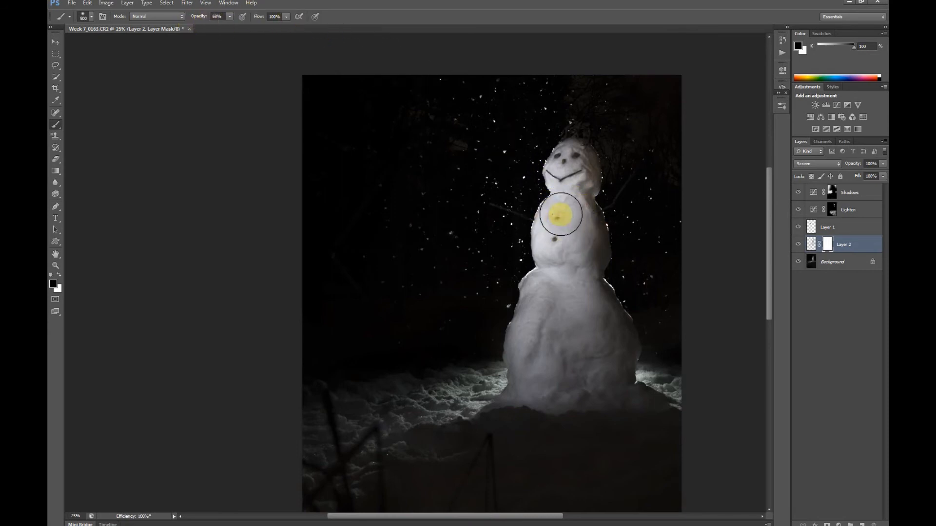
mouse_move(560, 214)
mouse_down()
mouse_move(571, 268)
mouse_move(570, 165)
mouse_move(564, 240)
mouse_move(569, 211)
mouse_move(554, 240)
mouse_move(566, 217)
mouse_move(568, 266)
mouse_move(542, 313)
mouse_move(571, 286)
mouse_move(531, 334)
mouse_move(551, 376)
mouse_move(538, 351)
mouse_move(583, 365)
mouse_move(576, 312)
mouse_move(597, 389)
mouse_move(603, 381)
mouse_move(555, 266)
mouse_move(537, 296)
mouse_move(568, 264)
mouse_move(551, 213)
mouse_move(569, 199)
mouse_move(571, 161)
mouse_move(588, 241)
mouse_move(579, 262)
mouse_move(583, 254)
mouse_move(586, 292)
mouse_move(603, 311)
mouse_move(614, 365)
mouse_move(597, 381)
mouse_move(602, 376)
mouse_move(538, 392)
mouse_move(549, 324)
mouse_move(542, 336)
mouse_move(560, 406)
mouse_move(553, 421)
mouse_move(431, 410)
mouse_move(461, 395)
mouse_move(606, 408)
mouse_move(662, 397)
mouse_move(631, 388)
mouse_move(405, 404)
mouse_move(606, 378)
mouse_move(652, 387)
mouse_move(593, 298)
mouse_move(545, 297)
mouse_move(537, 323)
mouse_move(589, 399)
mouse_up()
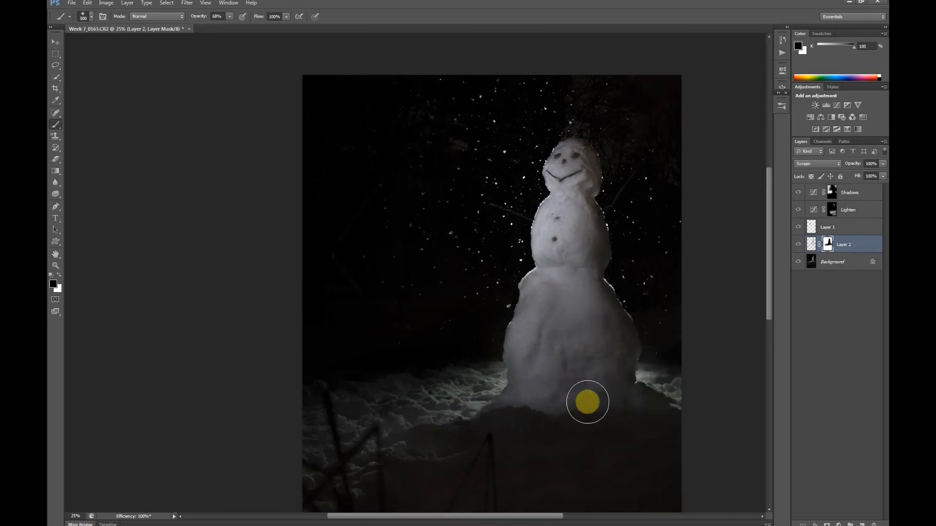
click(798, 247)
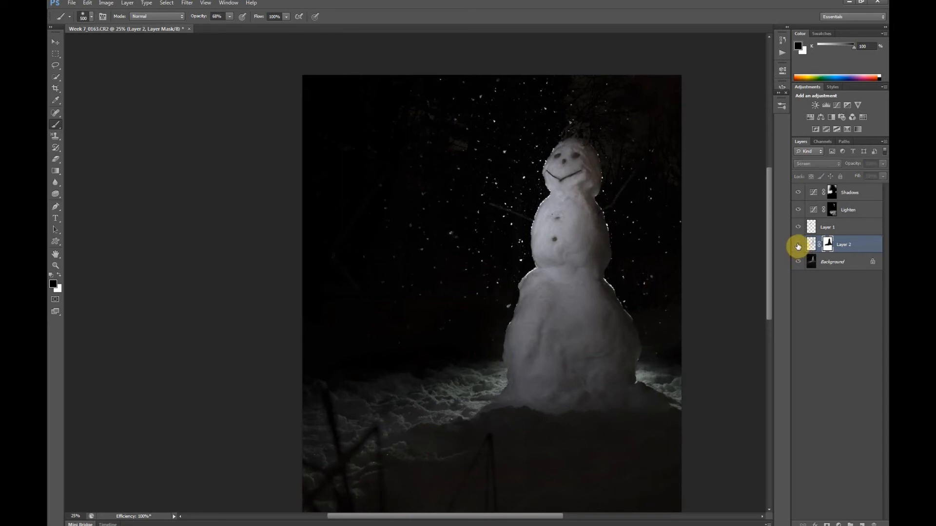
click(797, 247)
click(798, 247)
click(797, 247)
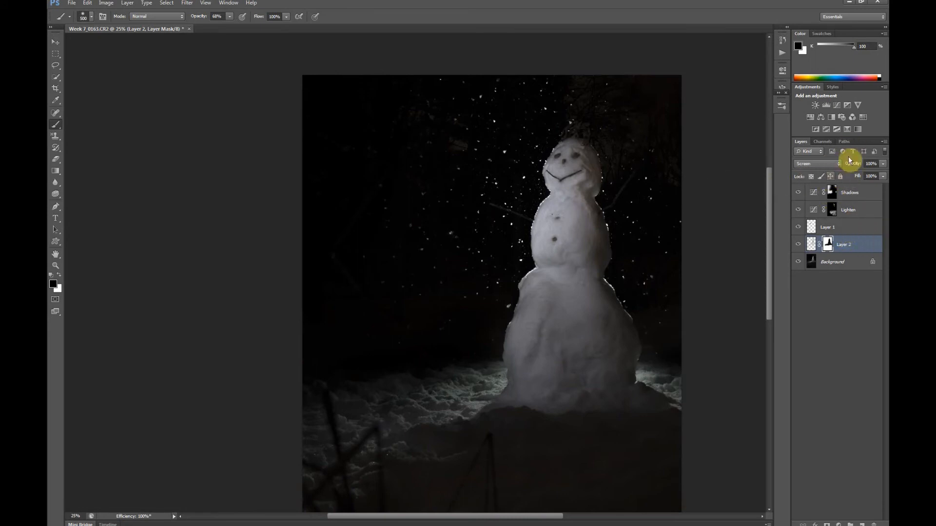
Duplicate the Background layer and open the High Pass filter for the copy.
double_click(834, 261)
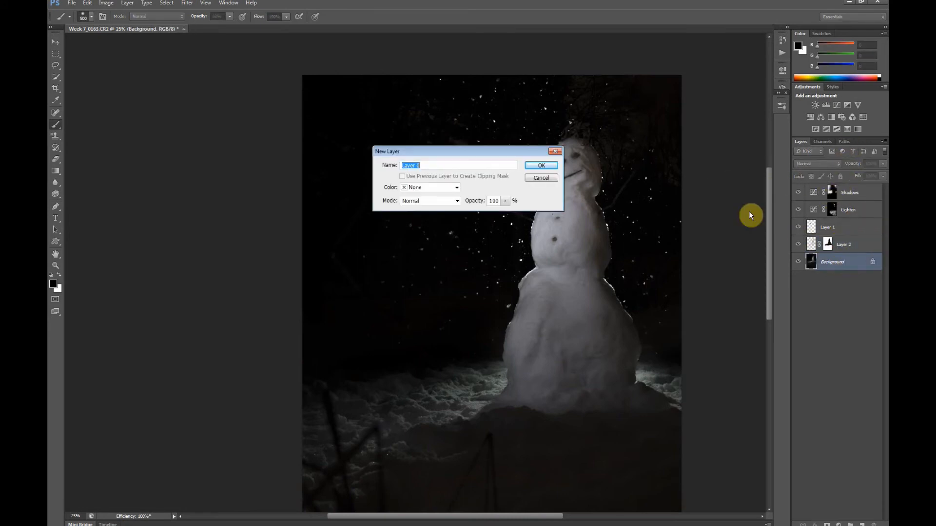
click(553, 176)
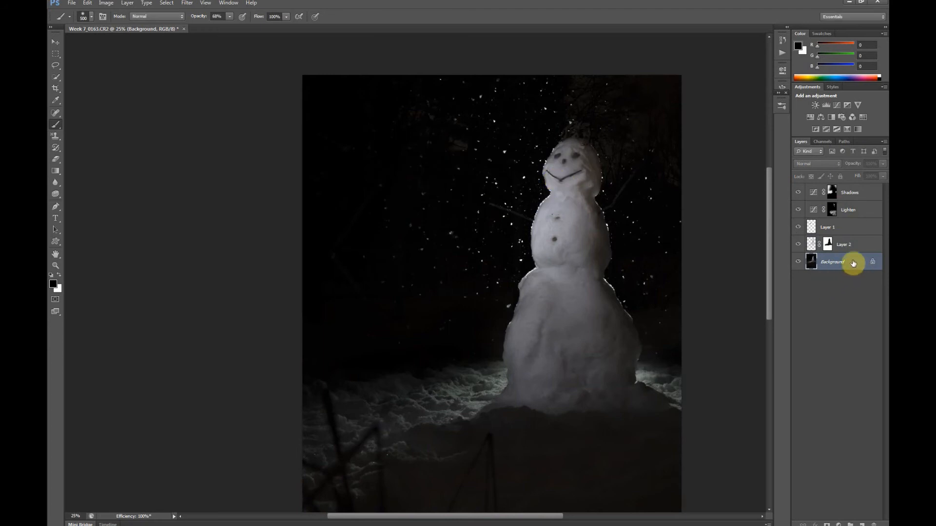
key(ctrl+j)
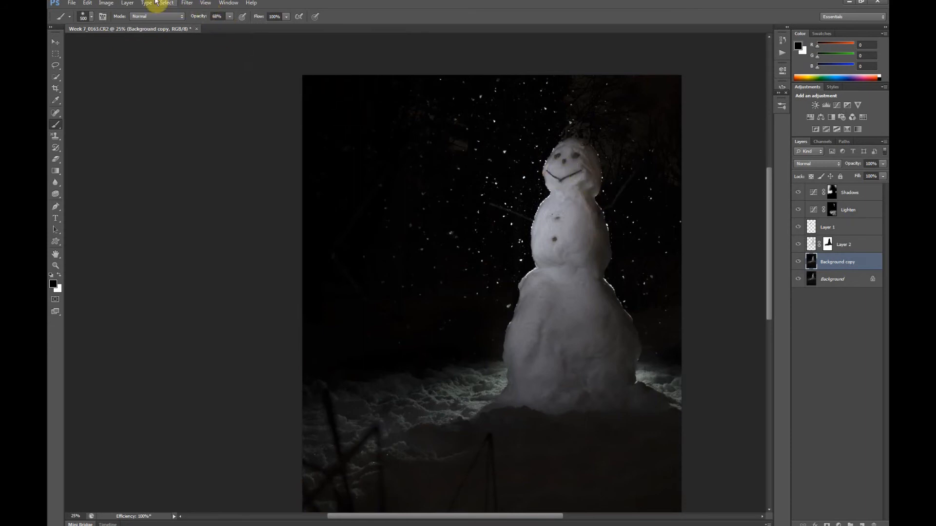
click(187, 3)
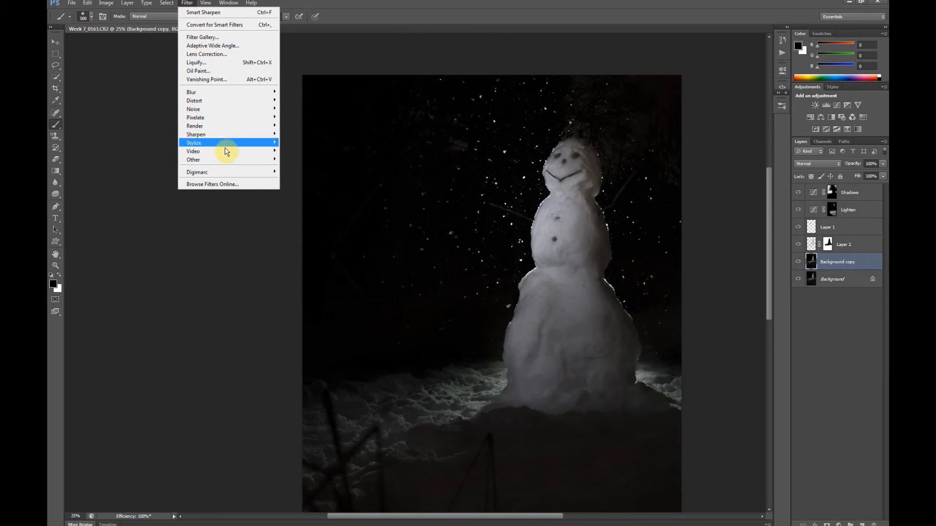
mouse_move(258, 160)
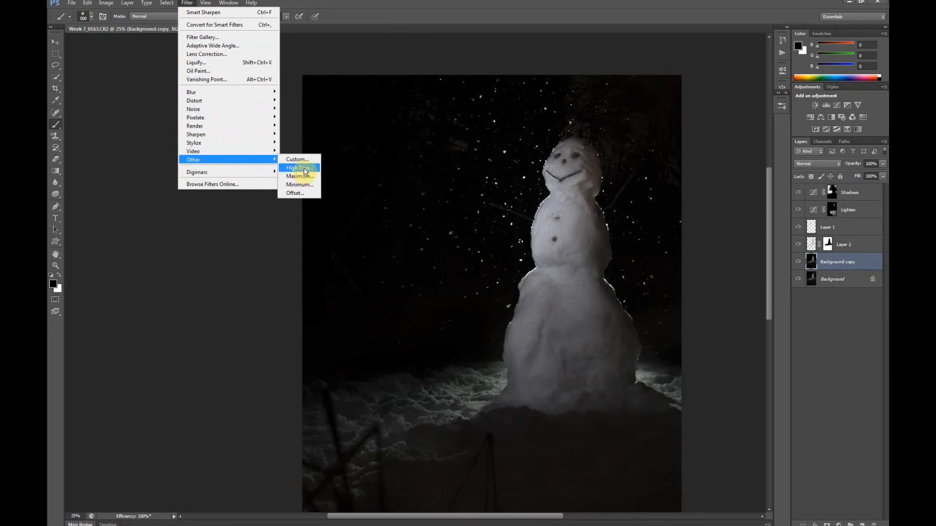
click(305, 172)
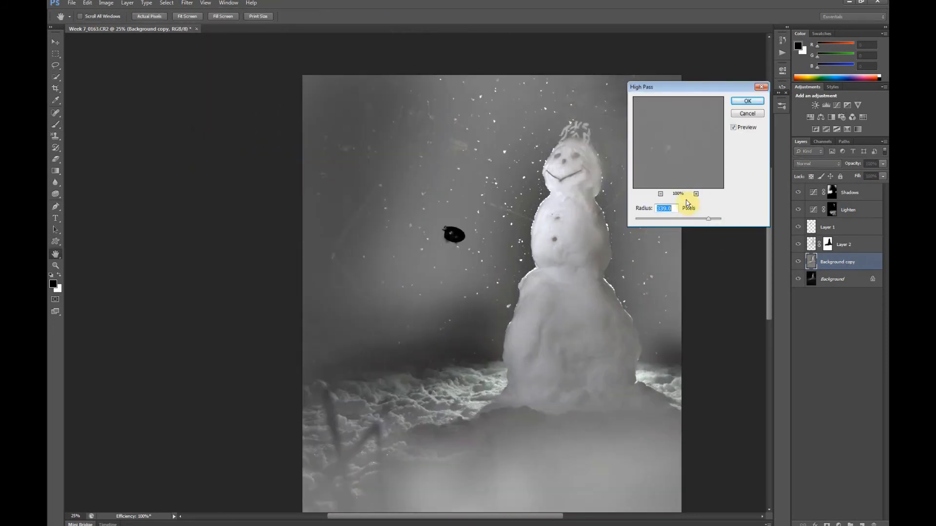
Try small and large High Pass radii and apply the filter with a large radius of more than 400 pixels.
drag(713, 221, 681, 223)
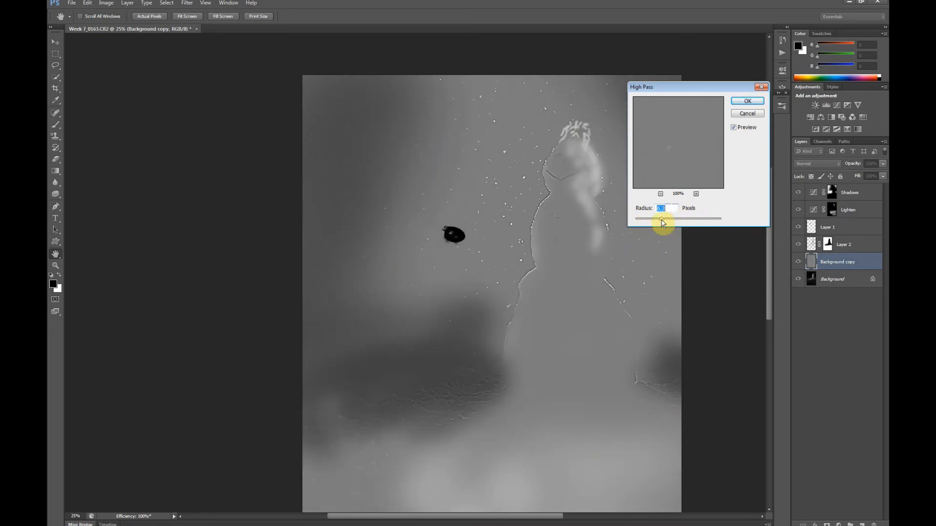
drag(651, 222, 648, 223)
drag(643, 222, 711, 223)
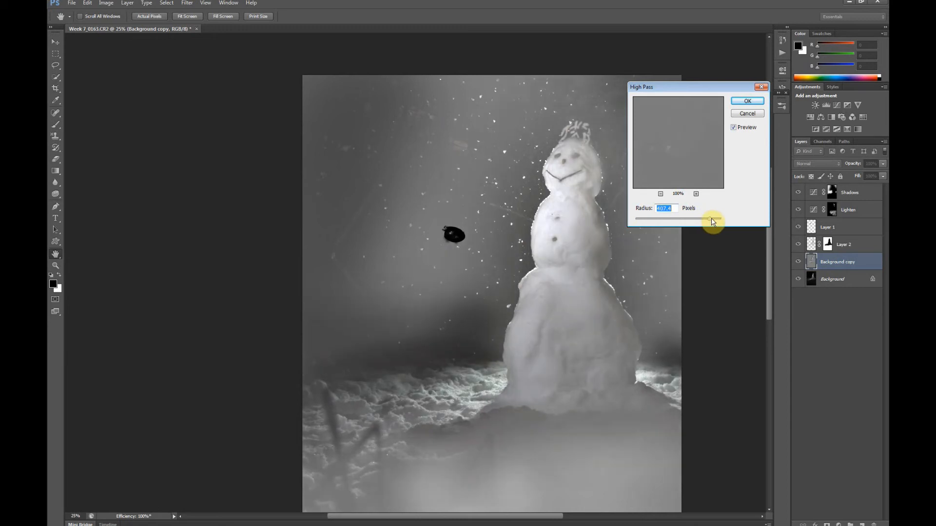
drag(708, 223, 698, 220)
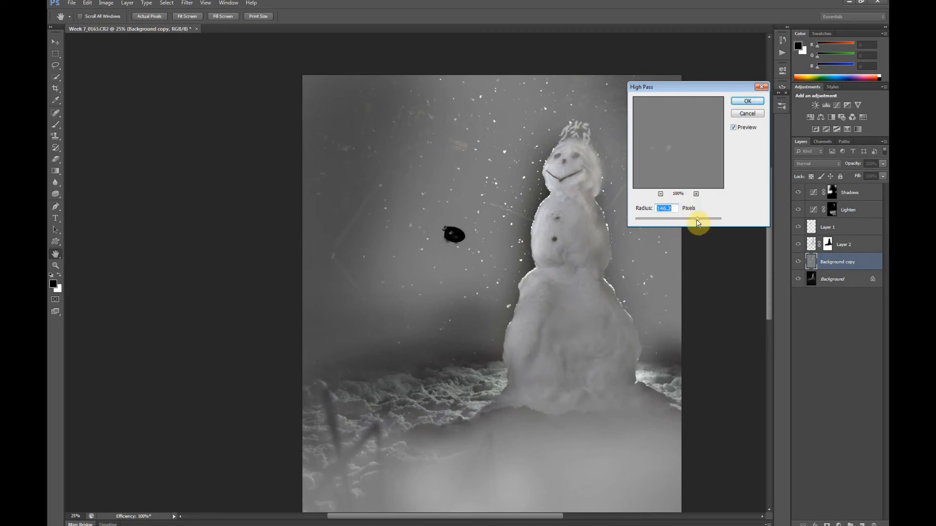
drag(697, 223, 708, 223)
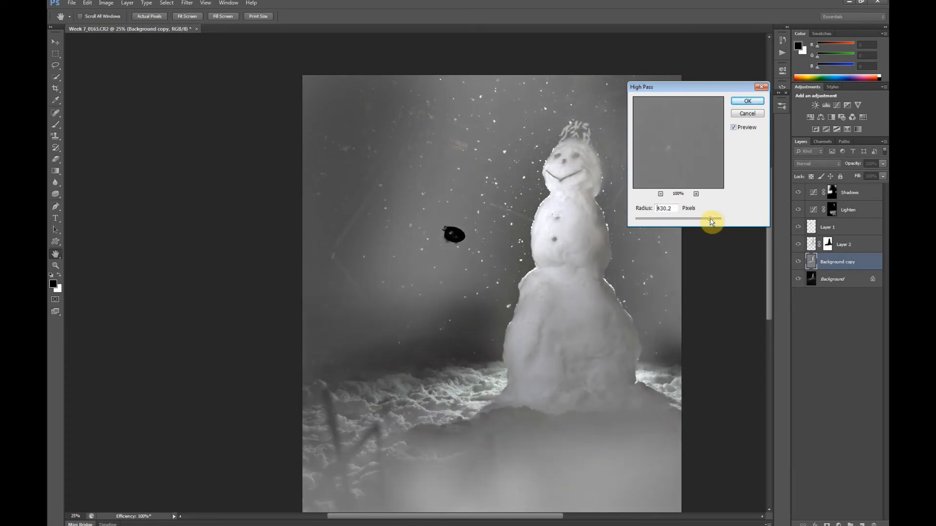
drag(711, 222, 709, 223)
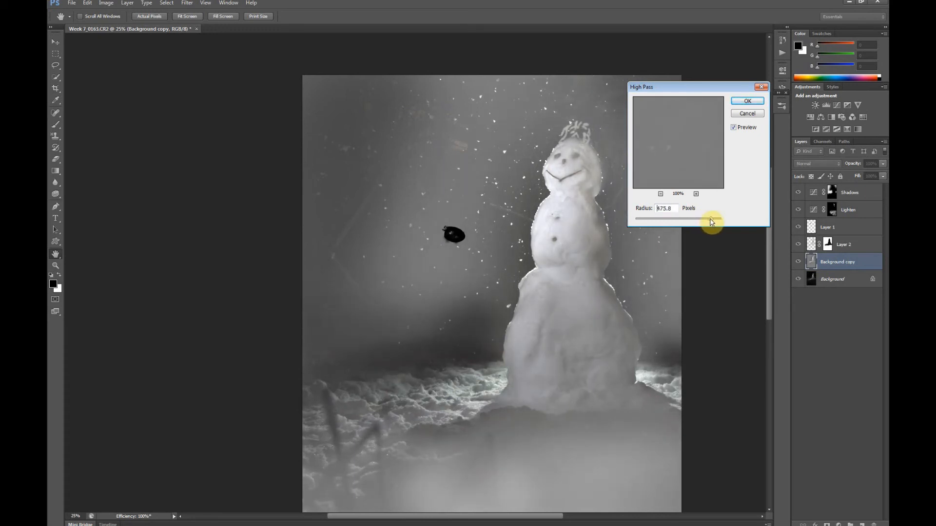
drag(712, 222, 710, 223)
click(747, 104)
key(b)
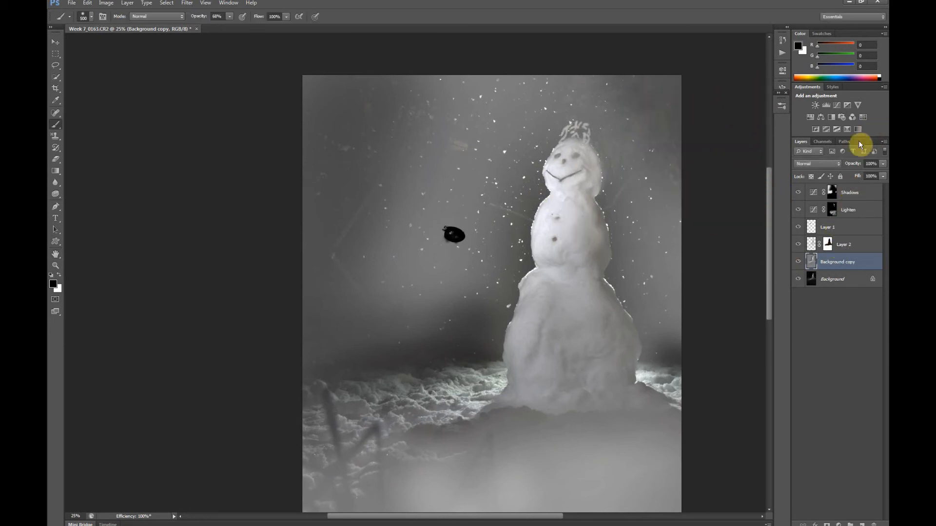
Set the Background copy's blend mode to Linear Light and hide its effect with a black layer mask.
click(837, 163)
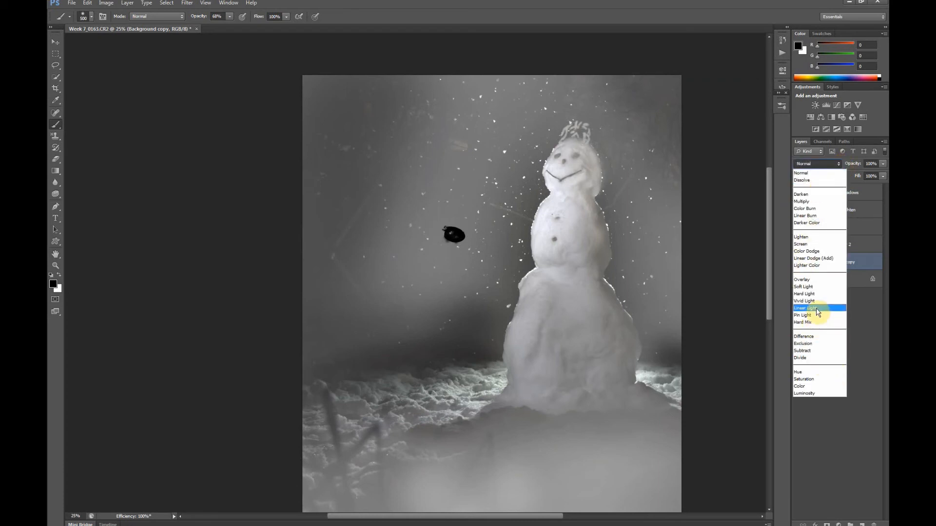
click(822, 309)
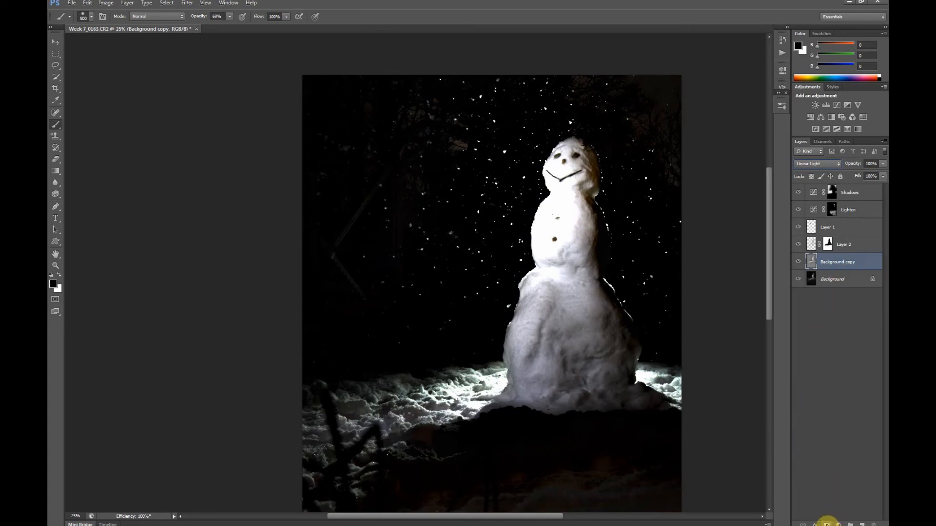
alt+click(828, 524)
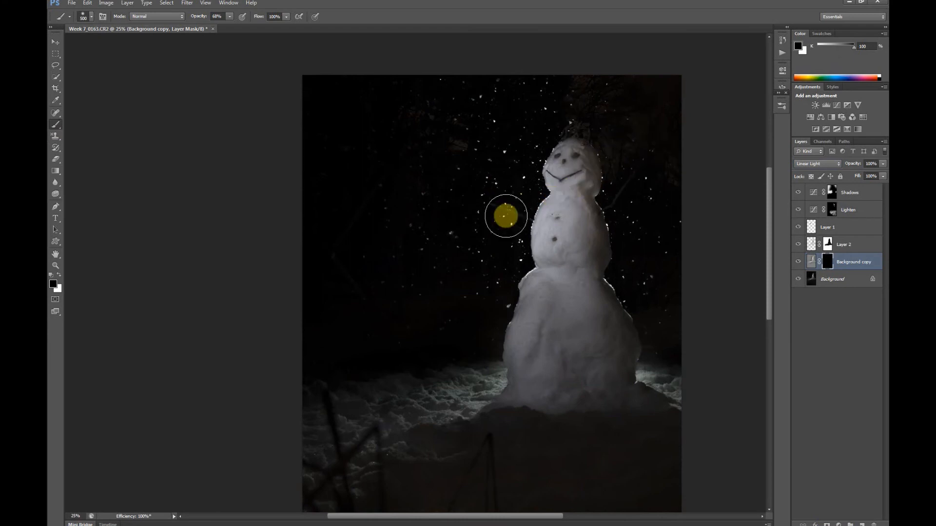
Turn on the brush's Transfer dynamics with pen-pressure opacity and shrink the brush to about 90 px.
key(F5)
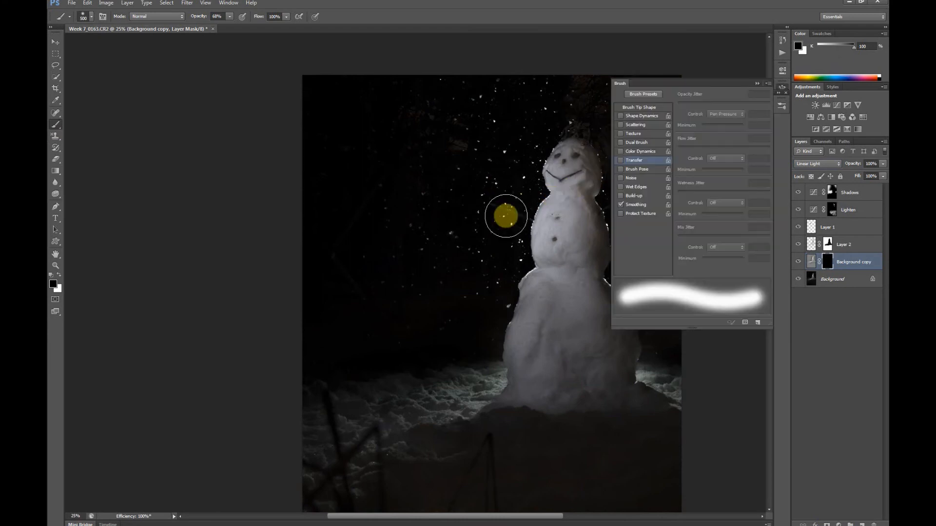
click(621, 160)
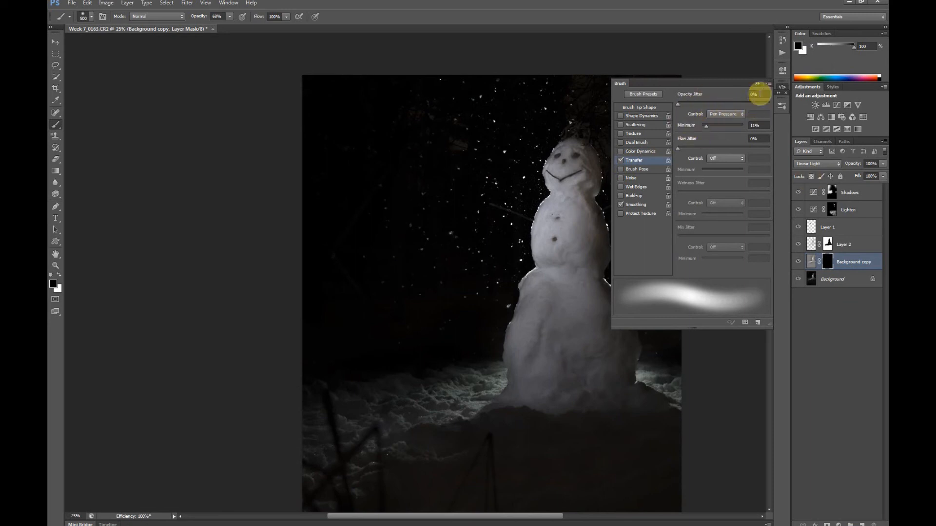
click(756, 83)
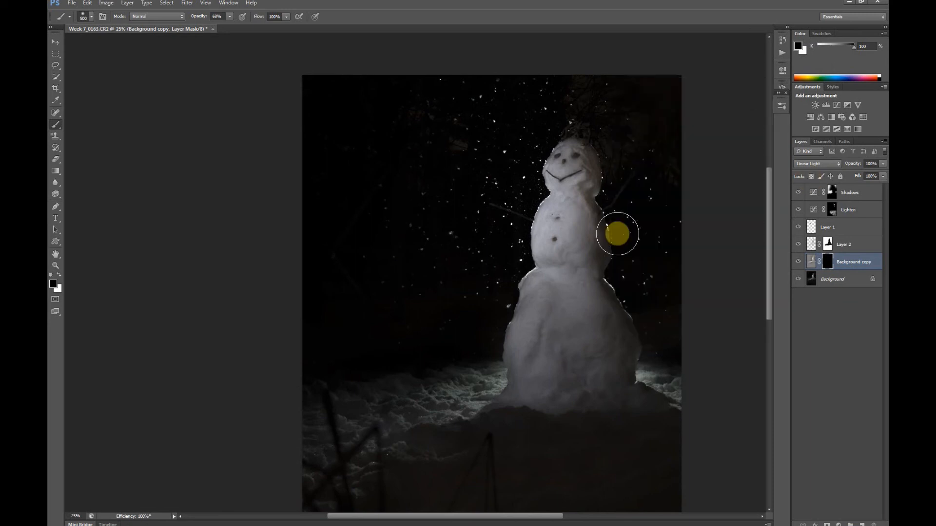
key(bracketleft)
key(bracketleft)
key(bracketleft)
key(bracketleft)
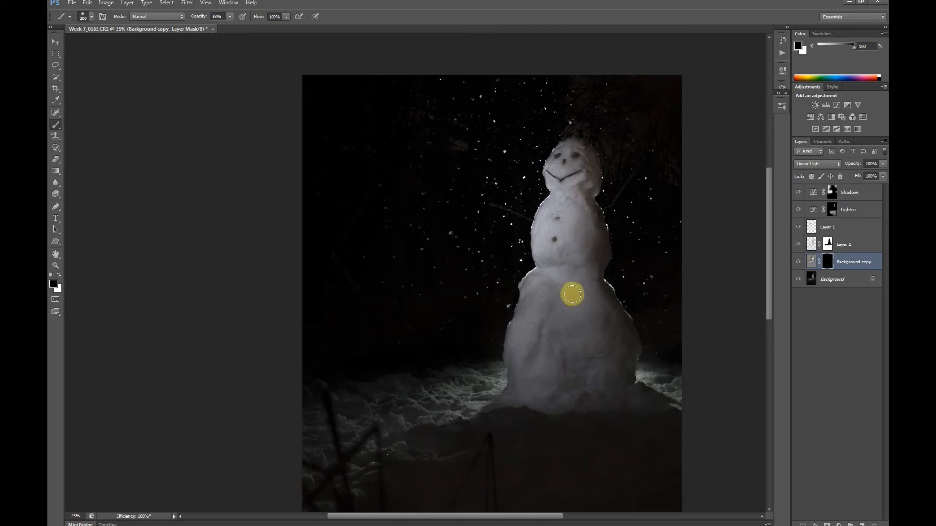
key(bracketleft)
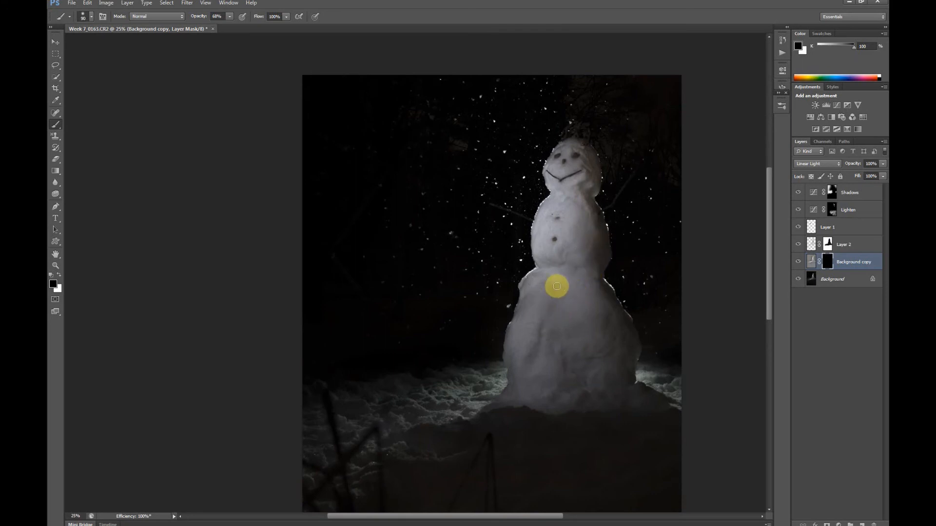
key(bracketleft)
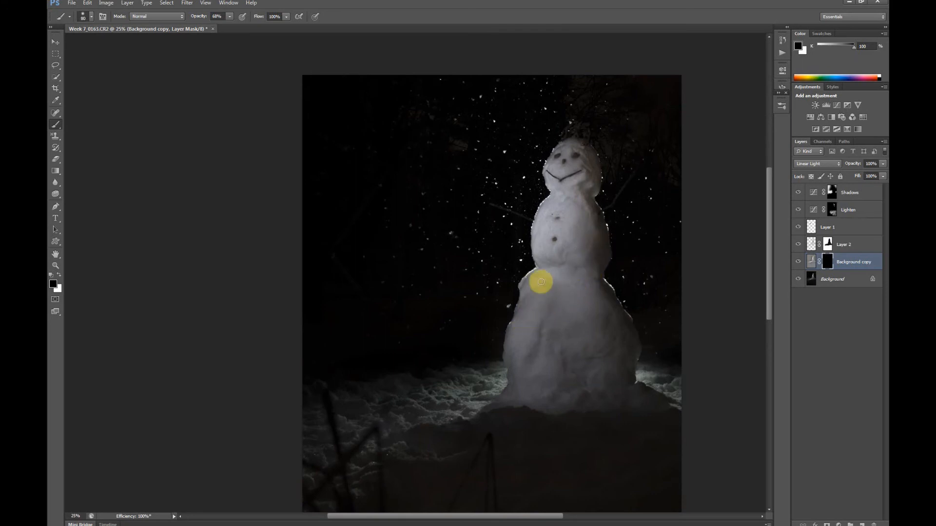
Paint white on the Background copy mask over the lower snowball's shoulder and fold with a brush of about 175 px.
click(558, 279)
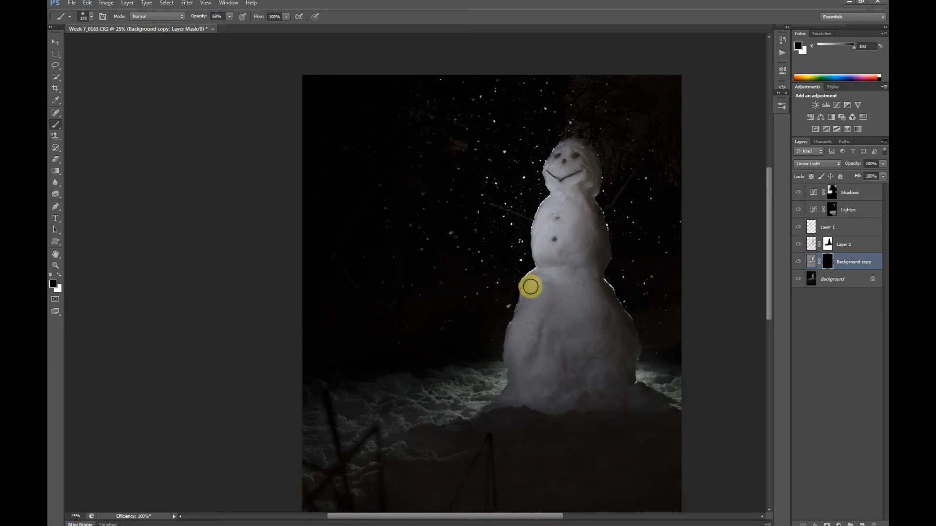
mouse_move(541, 282)
mouse_down()
mouse_move(525, 293)
mouse_move(547, 280)
mouse_move(518, 266)
mouse_move(545, 274)
mouse_up()
key(x)
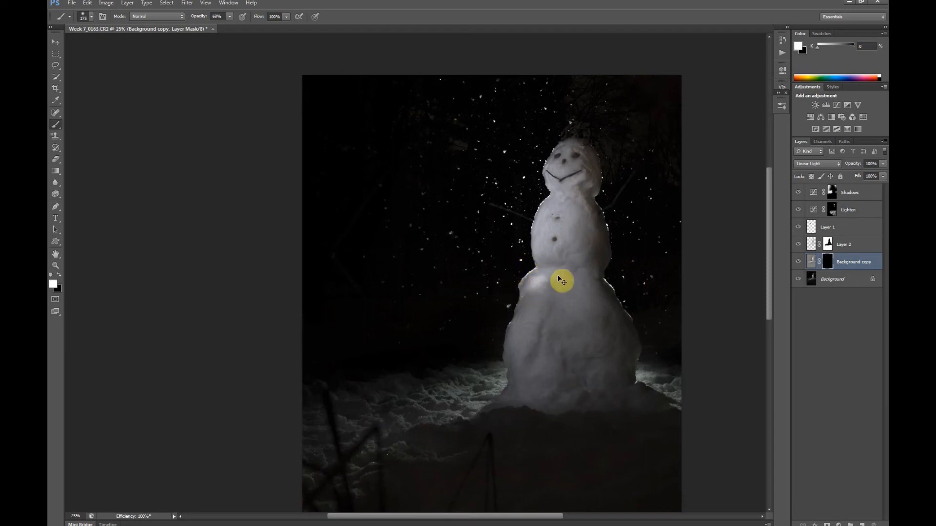
mouse_move(535, 285)
mouse_down()
mouse_move(516, 299)
mouse_move(496, 177)
mouse_move(539, 272)
mouse_move(529, 278)
mouse_move(544, 245)
mouse_move(565, 295)
mouse_move(568, 269)
mouse_move(550, 287)
mouse_move(551, 329)
mouse_move(532, 367)
mouse_move(521, 355)
mouse_move(528, 296)
mouse_move(546, 306)
mouse_move(536, 304)
mouse_move(519, 345)
mouse_move(529, 321)
mouse_move(519, 397)
mouse_move(580, 273)
mouse_move(592, 324)
mouse_move(584, 361)
mouse_move(559, 360)
mouse_move(552, 333)
mouse_move(567, 362)
mouse_move(577, 347)
mouse_move(577, 363)
mouse_move(556, 350)
mouse_move(556, 359)
mouse_move(555, 346)
mouse_move(560, 393)
mouse_move(555, 349)
mouse_move(547, 411)
mouse_move(575, 345)
mouse_move(572, 374)
mouse_up()
Reduce the brush to about 150 px and reveal the creases across the lower snowball and up into the middle one.
key(bracketleft)
key(bracketleft)
key(bracketleft)
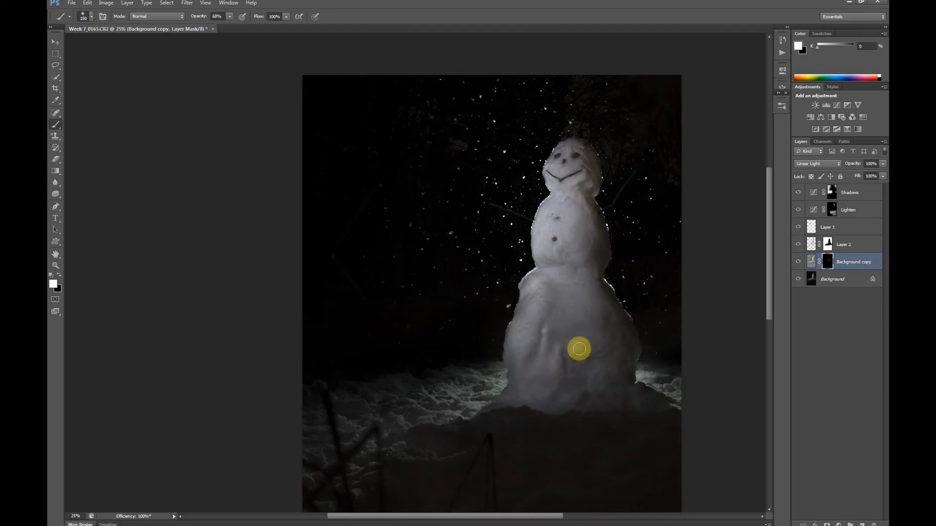
mouse_move(563, 373)
mouse_down()
mouse_move(585, 359)
mouse_move(567, 352)
mouse_move(559, 358)
mouse_move(603, 389)
mouse_move(593, 318)
mouse_move(639, 343)
mouse_move(622, 368)
mouse_move(594, 369)
mouse_move(583, 343)
mouse_move(574, 348)
mouse_move(621, 355)
mouse_move(582, 346)
mouse_move(566, 353)
mouse_move(595, 403)
mouse_move(602, 357)
mouse_move(574, 358)
mouse_move(626, 361)
mouse_move(589, 358)
mouse_move(651, 341)
mouse_move(627, 351)
mouse_up()
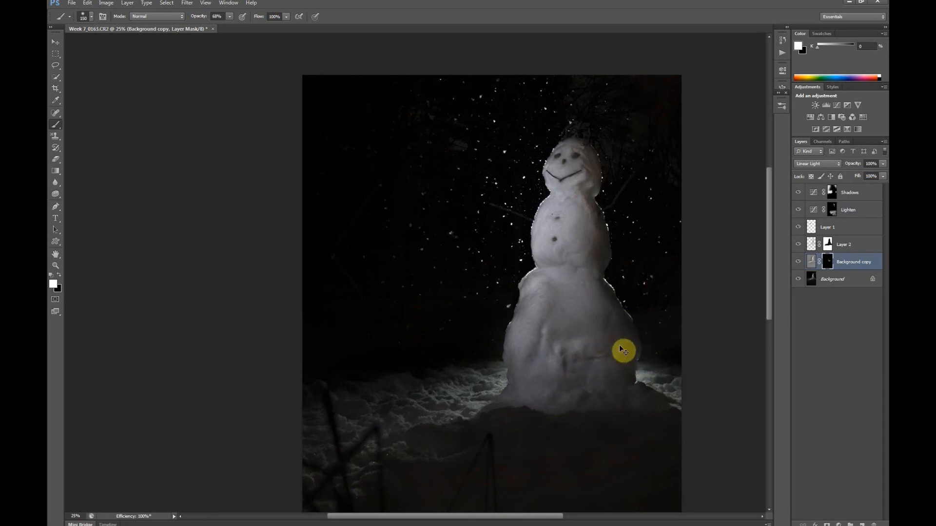
mouse_move(607, 355)
mouse_down()
mouse_move(583, 341)
mouse_move(610, 316)
mouse_move(619, 347)
mouse_move(605, 344)
mouse_move(590, 361)
mouse_move(605, 343)
mouse_move(591, 357)
mouse_move(598, 330)
mouse_move(565, 391)
mouse_move(605, 284)
mouse_move(613, 326)
mouse_move(596, 322)
mouse_move(571, 268)
mouse_move(566, 226)
mouse_move(601, 170)
mouse_move(574, 155)
mouse_move(596, 178)
mouse_move(575, 184)
mouse_move(589, 177)
mouse_move(610, 206)
mouse_move(605, 217)
mouse_move(591, 184)
mouse_move(577, 205)
mouse_move(600, 207)
mouse_move(601, 190)
mouse_move(580, 219)
mouse_move(595, 194)
mouse_move(591, 252)
mouse_move(610, 227)
mouse_move(604, 180)
mouse_move(588, 199)
mouse_move(597, 230)
mouse_move(591, 182)
mouse_move(590, 208)
mouse_move(596, 196)
mouse_move(582, 177)
mouse_move(573, 190)
mouse_move(592, 183)
mouse_move(573, 201)
mouse_move(560, 256)
mouse_move(601, 227)
mouse_move(601, 246)
mouse_move(593, 225)
mouse_move(593, 247)
mouse_move(550, 206)
mouse_move(567, 204)
mouse_move(599, 247)
mouse_move(599, 265)
mouse_move(586, 215)
mouse_move(593, 239)
mouse_move(591, 218)
mouse_move(576, 307)
mouse_move(600, 246)
mouse_up()
Continue painting the mask white along the middle snowball and down the side of the lower one.
key(x)
key(x)
key(bracketright)
mouse_move(549, 199)
mouse_down()
mouse_move(547, 236)
mouse_move(541, 213)
mouse_move(553, 205)
mouse_move(562, 270)
mouse_move(602, 224)
mouse_move(574, 170)
mouse_move(540, 283)
mouse_move(562, 271)
mouse_up()
mouse_move(623, 227)
mouse_down()
mouse_move(558, 140)
mouse_move(580, 183)
mouse_move(553, 181)
mouse_move(573, 158)
mouse_move(590, 178)
mouse_move(567, 151)
mouse_move(572, 143)
mouse_move(563, 146)
mouse_move(571, 144)
mouse_move(549, 166)
mouse_move(559, 202)
mouse_move(570, 169)
mouse_move(570, 203)
mouse_move(576, 182)
mouse_move(559, 164)
mouse_move(579, 160)
mouse_move(580, 149)
mouse_move(593, 176)
mouse_move(582, 175)
mouse_move(590, 166)
mouse_move(576, 150)
mouse_move(598, 168)
mouse_move(575, 149)
mouse_move(600, 177)
mouse_move(597, 195)
mouse_move(585, 146)
mouse_move(564, 147)
mouse_move(585, 235)
mouse_move(582, 147)
mouse_move(599, 188)
mouse_move(593, 182)
mouse_move(578, 213)
mouse_move(582, 190)
mouse_move(597, 275)
mouse_move(581, 345)
mouse_move(575, 302)
mouse_move(605, 267)
mouse_move(599, 276)
mouse_move(584, 268)
mouse_move(601, 256)
mouse_move(588, 273)
mouse_move(555, 271)
mouse_move(539, 286)
mouse_move(539, 267)
mouse_move(537, 281)
mouse_move(556, 275)
mouse_move(530, 284)
mouse_move(533, 342)
mouse_up()
Lower the brush opacity to 44% and enlarge the brush to 400 px for broader mask painting.
key(bracketleft)
key(bracketleft)
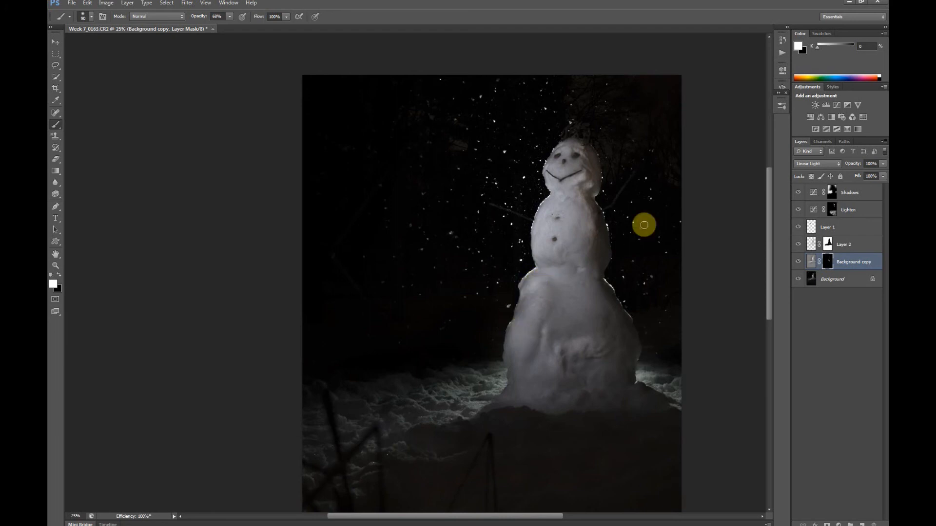
drag(783, 88, 786, 55)
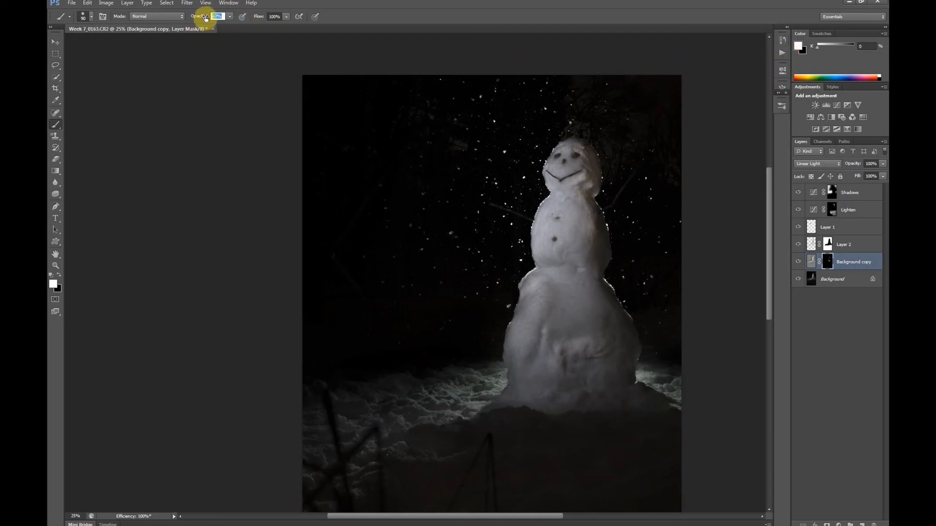
drag(193, 19, 191, 18)
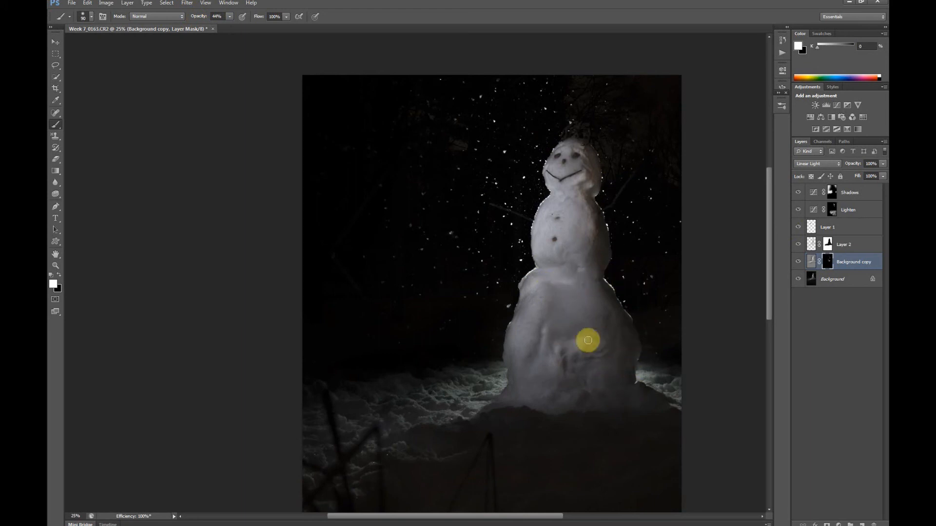
key(bracketright)
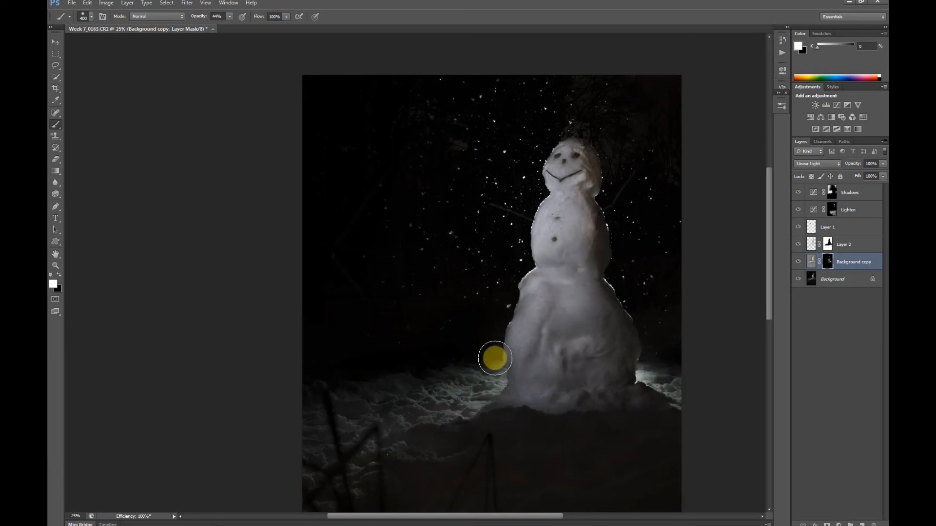
Shrink the brush to 90 px and paint the mask white over the snow around the snowman's base.
key(bracketleft)
key(bracketleft)
key(bracketleft)
key(bracketleft)
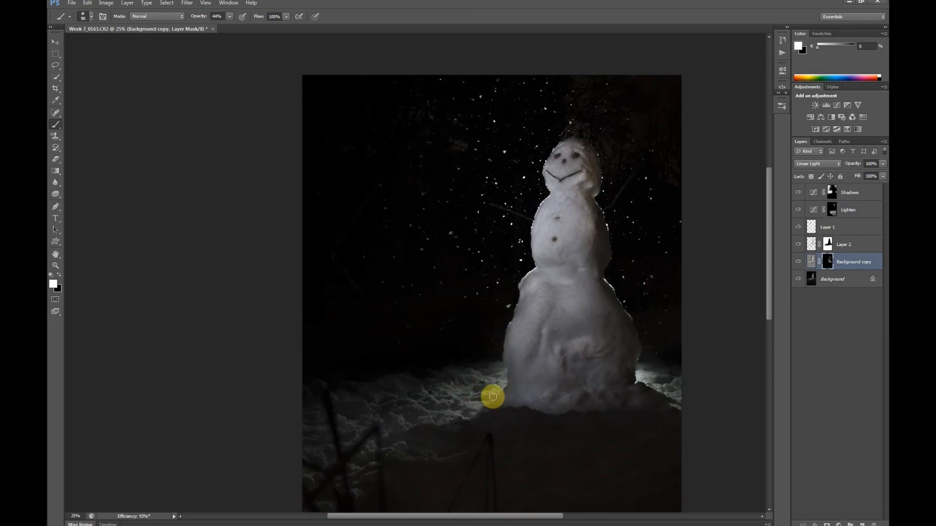
mouse_move(491, 383)
mouse_down()
mouse_move(482, 382)
mouse_move(486, 412)
mouse_up()
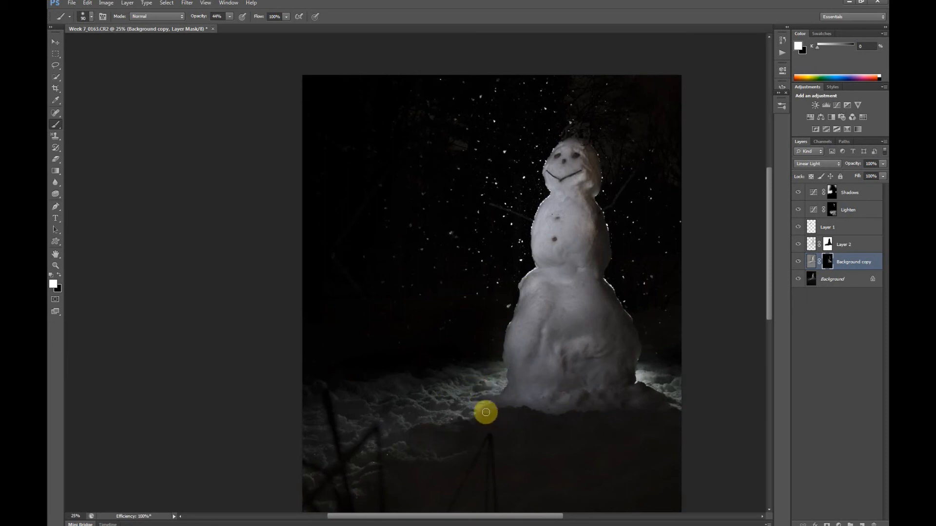
mouse_move(464, 410)
mouse_down()
mouse_move(473, 391)
mouse_move(442, 401)
mouse_move(467, 406)
mouse_move(436, 406)
mouse_move(453, 408)
mouse_move(432, 390)
mouse_move(448, 406)
mouse_move(430, 391)
mouse_move(422, 398)
mouse_move(453, 409)
mouse_move(443, 398)
mouse_move(424, 406)
mouse_move(453, 421)
mouse_move(426, 396)
mouse_move(415, 409)
mouse_move(431, 399)
mouse_move(432, 412)
mouse_move(425, 399)
mouse_move(418, 422)
mouse_move(424, 406)
mouse_move(391, 407)
mouse_move(462, 429)
mouse_move(421, 411)
mouse_move(476, 418)
mouse_move(399, 423)
mouse_move(410, 412)
mouse_move(383, 400)
mouse_move(399, 400)
mouse_move(351, 398)
mouse_move(427, 423)
mouse_move(399, 416)
mouse_move(414, 441)
mouse_move(419, 426)
mouse_move(473, 418)
mouse_move(463, 396)
mouse_move(477, 403)
mouse_move(467, 412)
mouse_move(490, 405)
mouse_move(458, 412)
mouse_move(651, 382)
mouse_move(695, 388)
mouse_move(634, 377)
mouse_move(666, 391)
mouse_move(680, 385)
mouse_move(618, 366)
mouse_move(591, 341)
mouse_move(564, 346)
mouse_move(568, 339)
mouse_move(543, 351)
mouse_move(539, 382)
mouse_up()
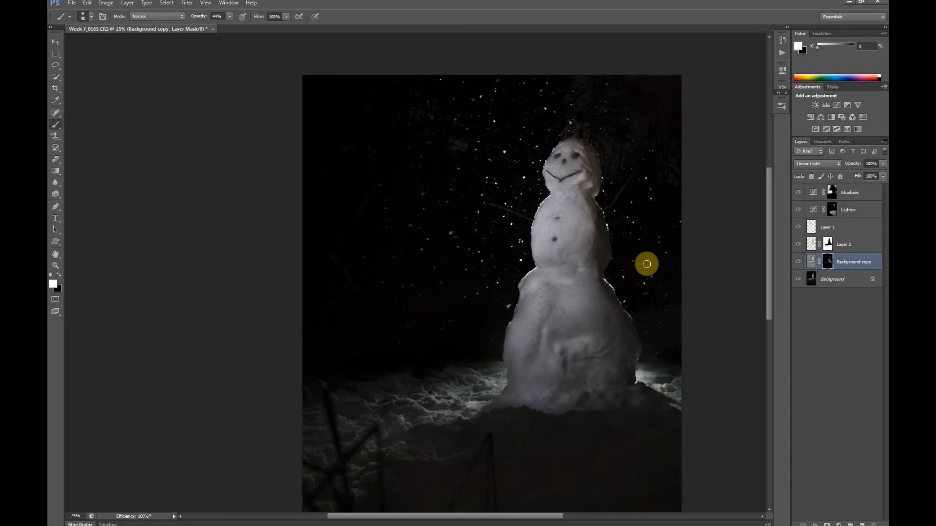
Show the image full screen without the interface and enlarge it to examine the detail on the snowman.
key(ctrl+minus)
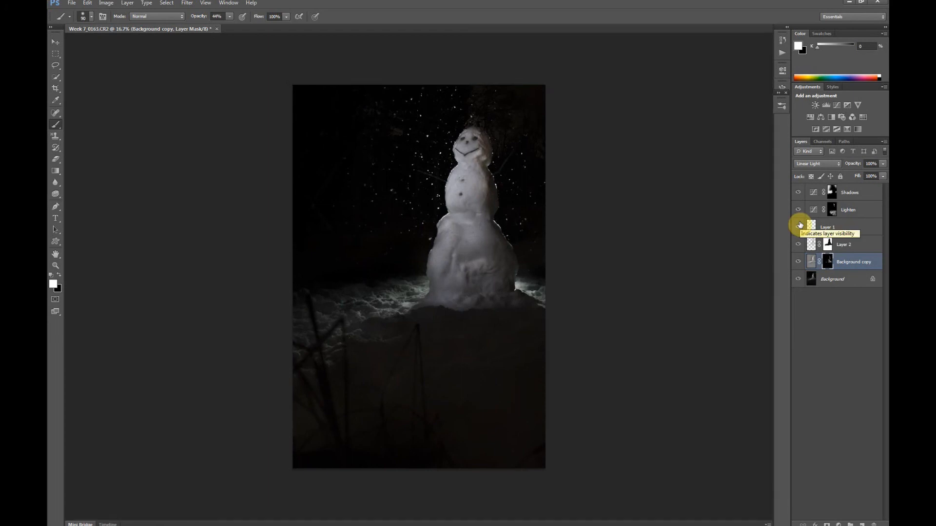
key(f)
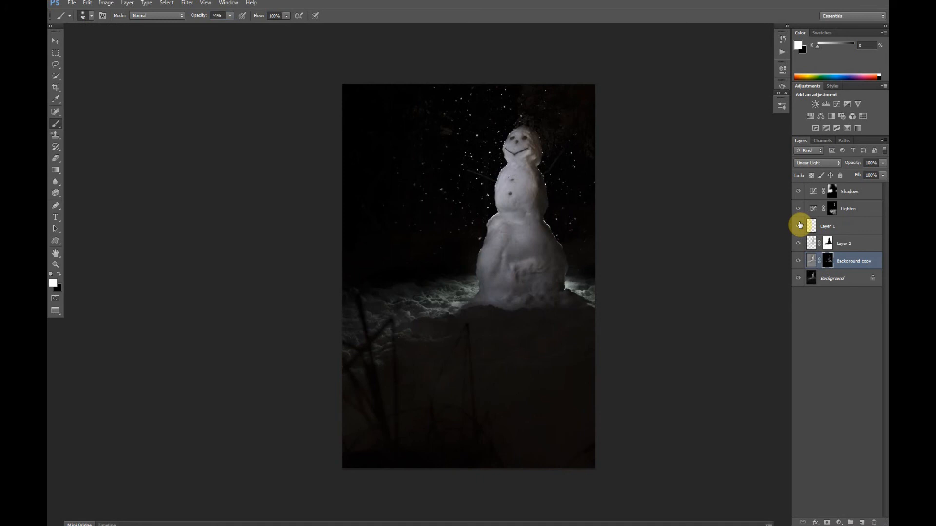
key(f)
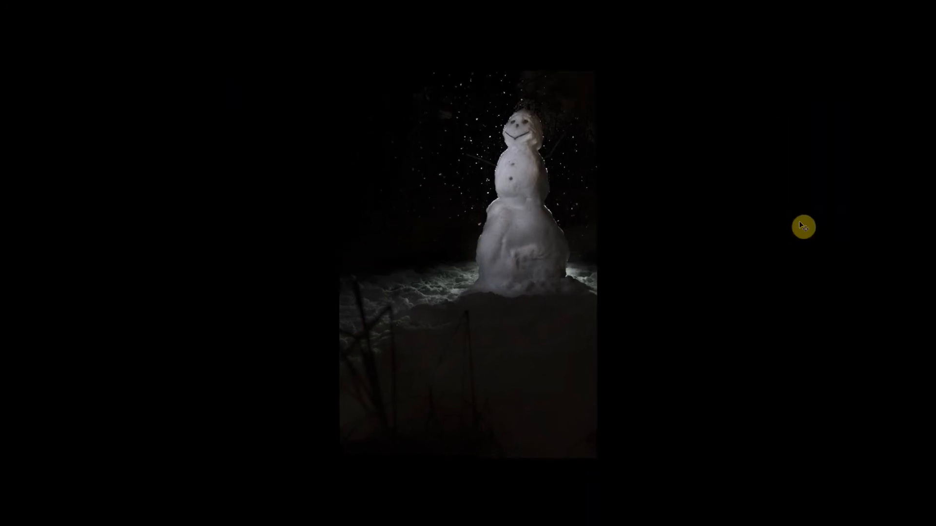
key(ctrl+plus)
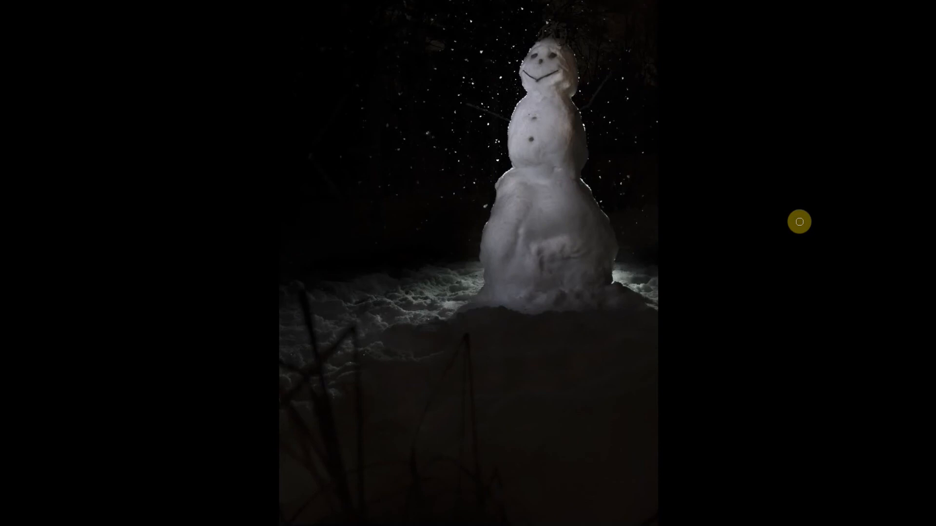
drag(597, 244, 593, 265)
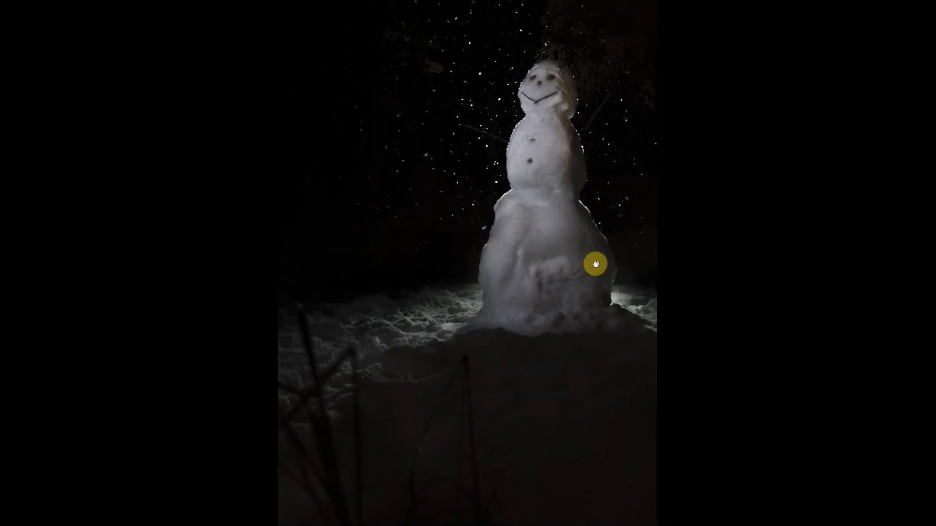